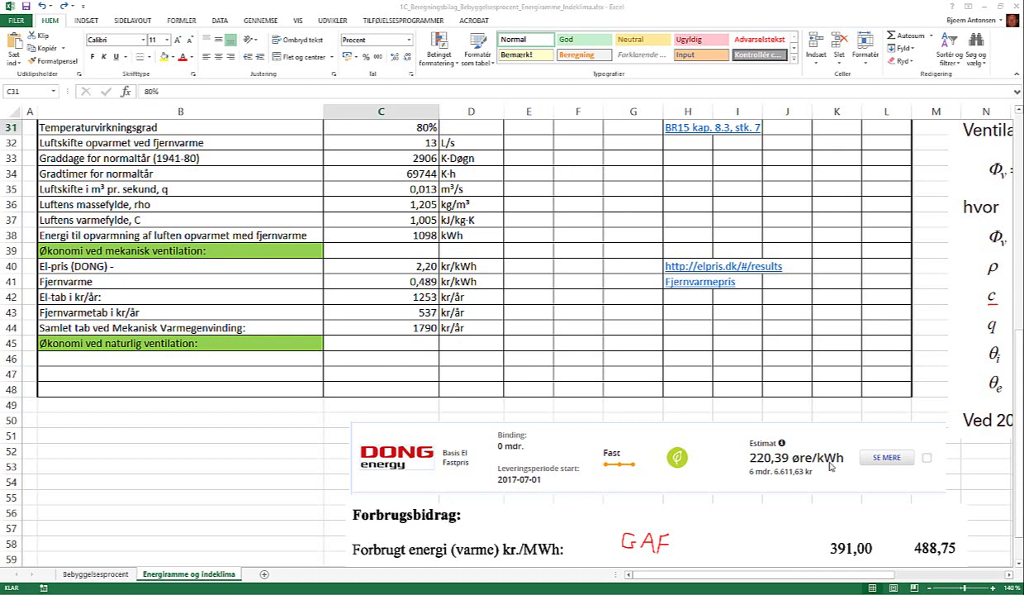
- Move the Forbrugsbidrag and DONG price pictures down and right, below the ventilation table
left_click(294, 439)
scroll(366, 450, "down", 4)
left_click_drag(537, 379, 564, 504)
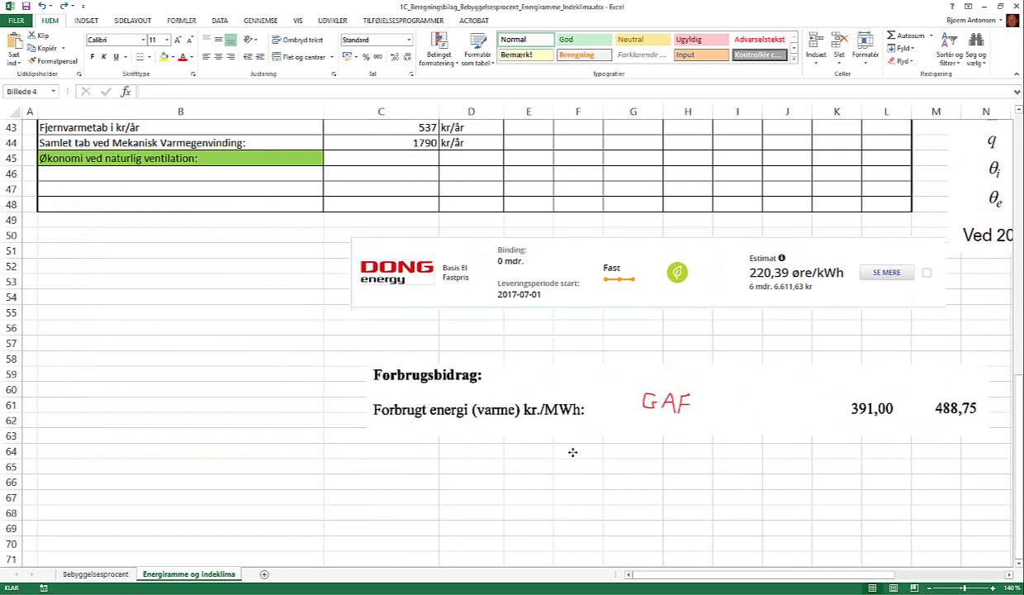
left_click_drag(573, 272, 615, 403)
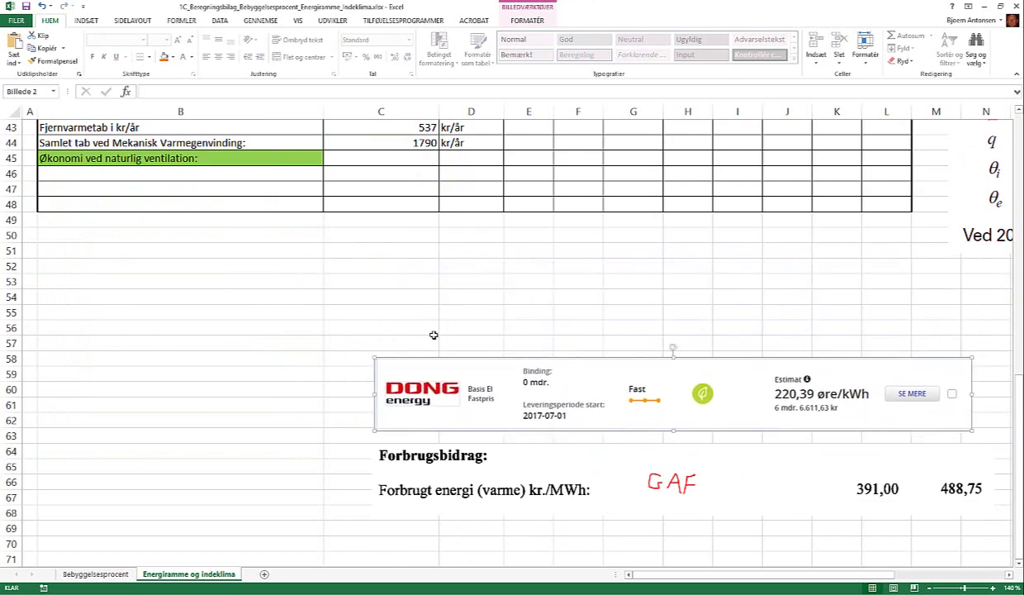
scroll(404, 337, "up", 7)
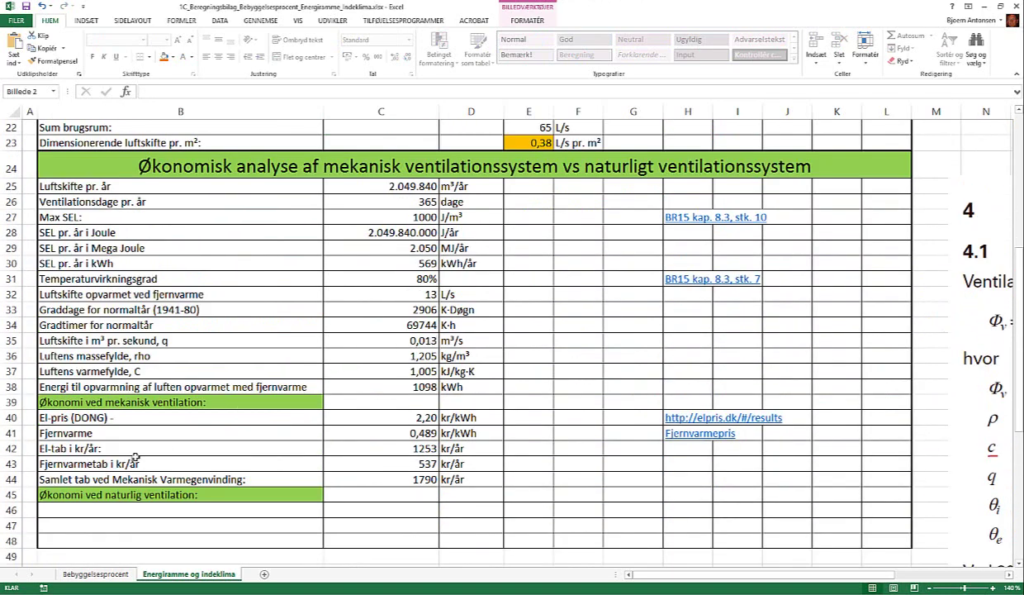
- Review the calculation rows around cell B46, then switch to the browser's ventilation playlist
left_click(108, 512)
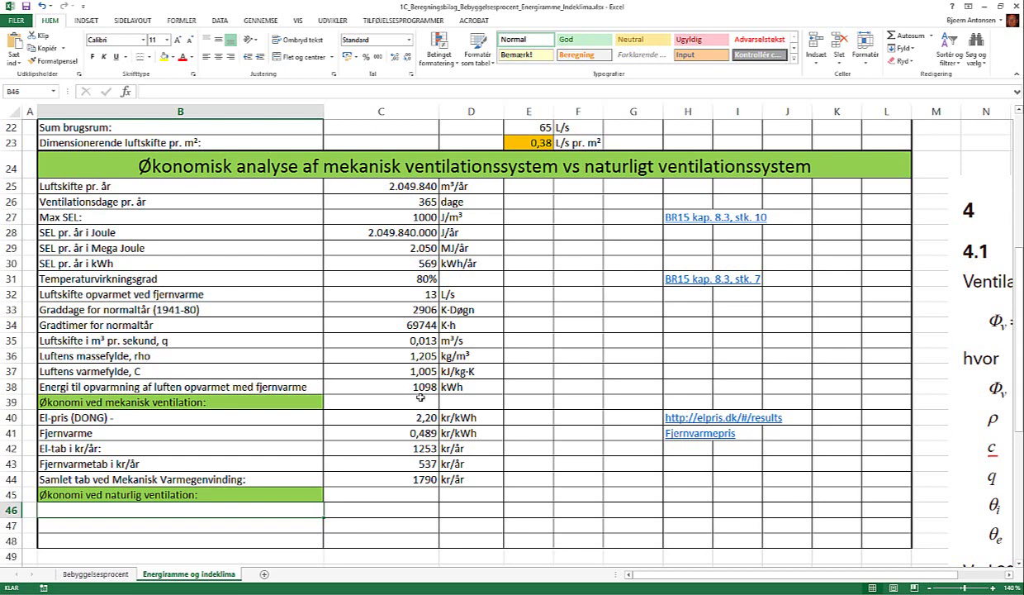
scroll(295, 421, "down", 2)
scroll(294, 422, "up", 3)
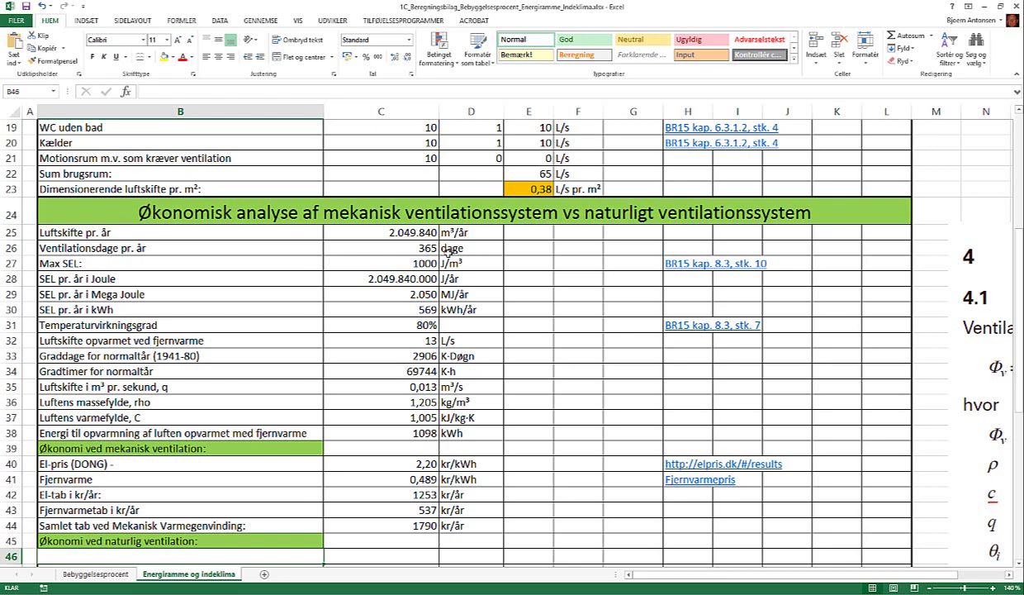
scroll(362, 430, "down", 2)
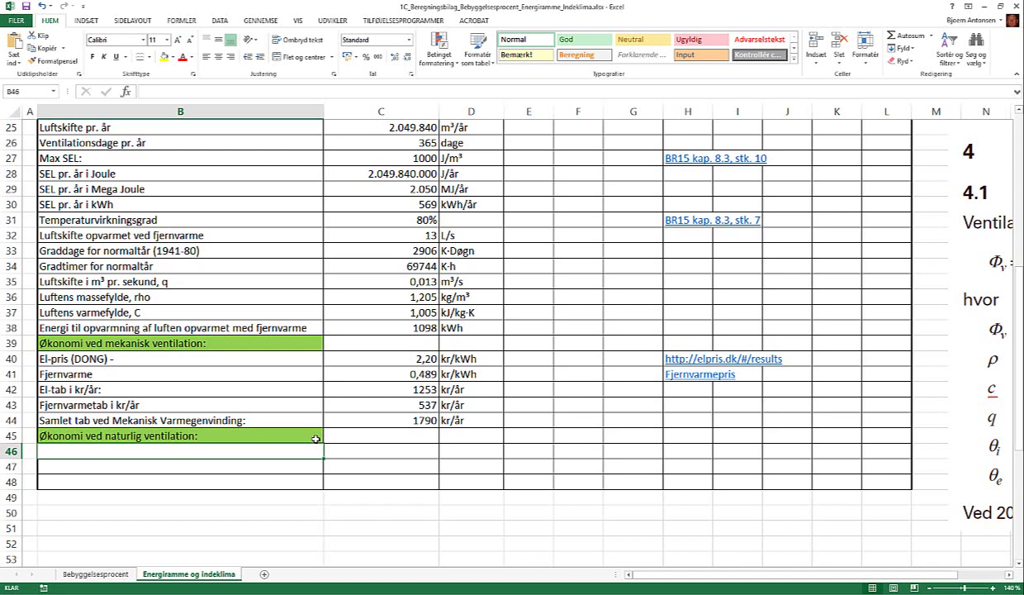
scroll(413, 457, "up", 3)
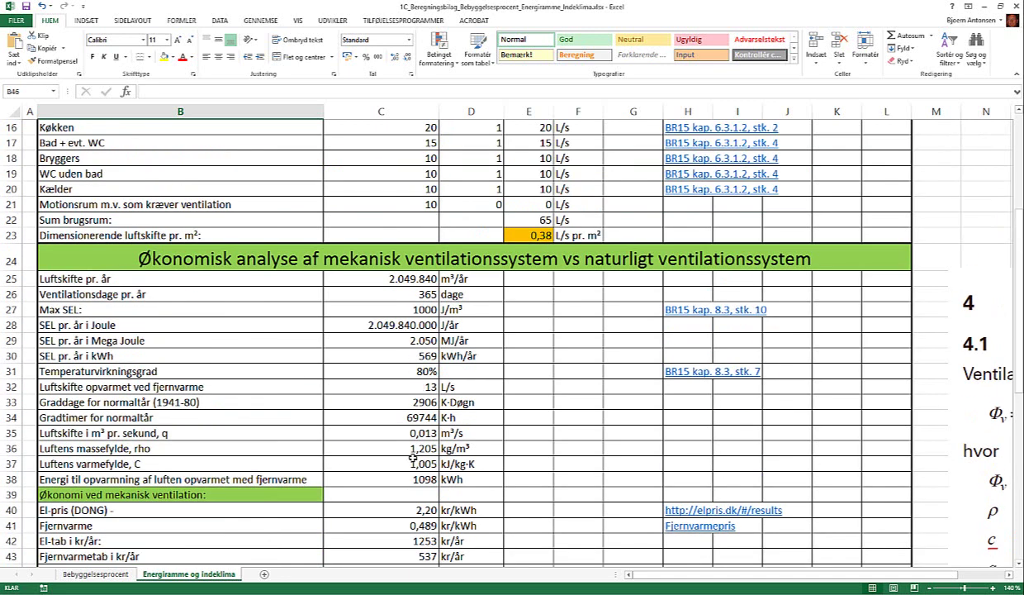
scroll(413, 458, "down", 1)
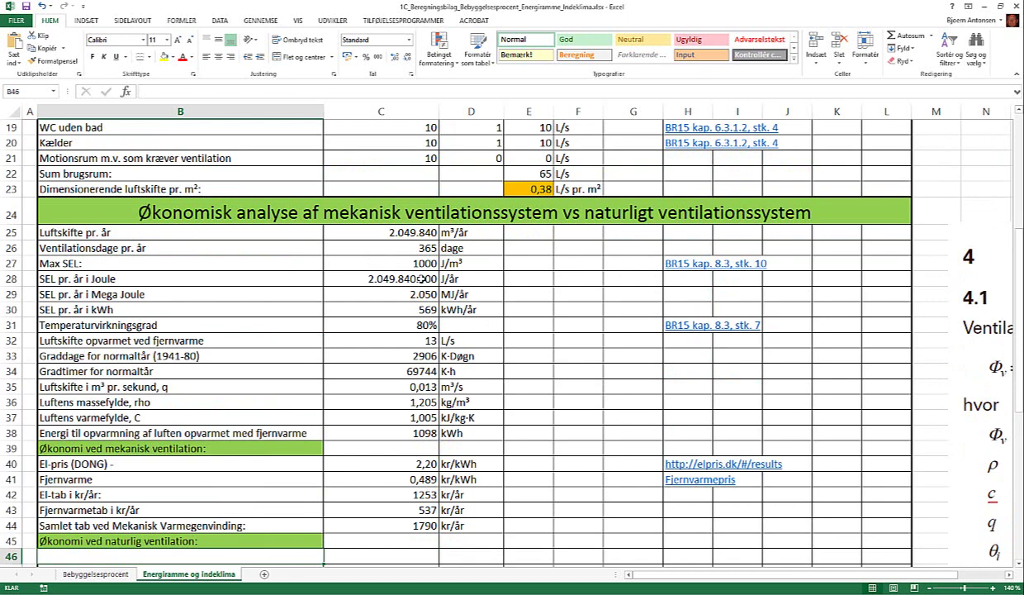
key("alt+Tab")
key("alt+Tab")
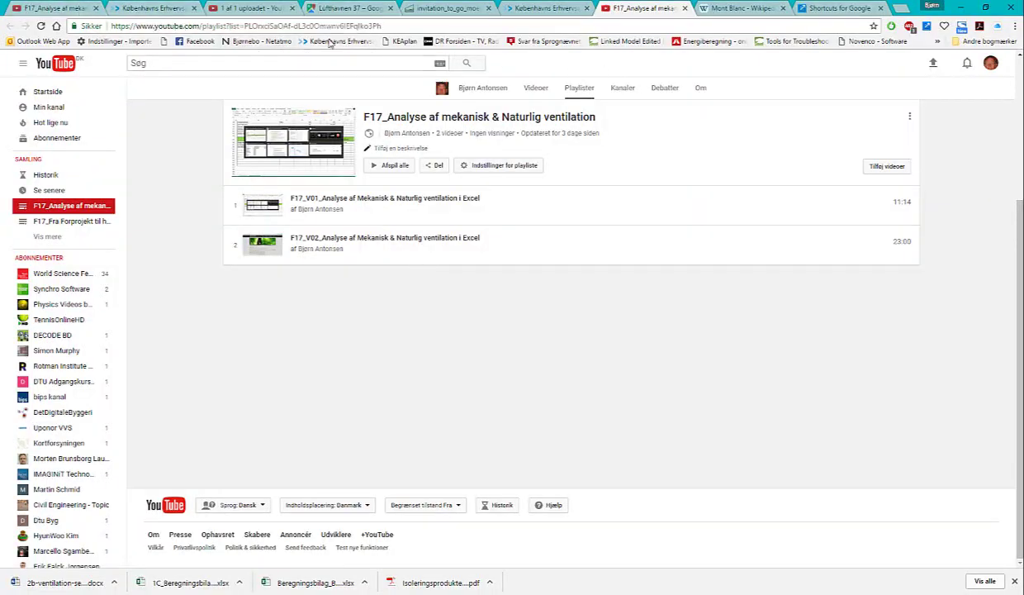
- Open the 'Læs anv. 258 kap. 6 om indeklima' link from Fronter's 1. semester file list
left_click(138, 10)
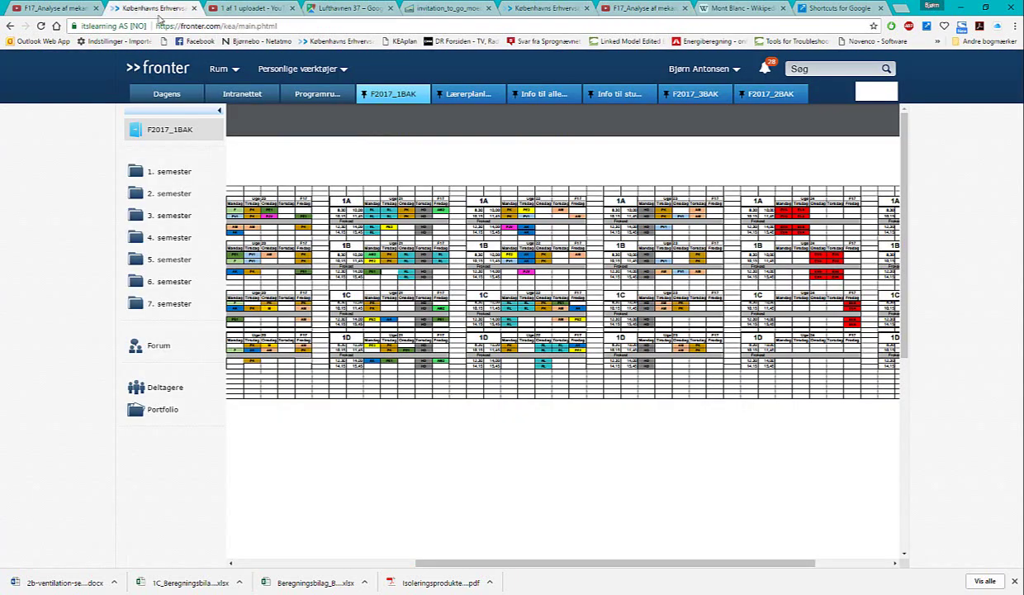
left_click(536, 9)
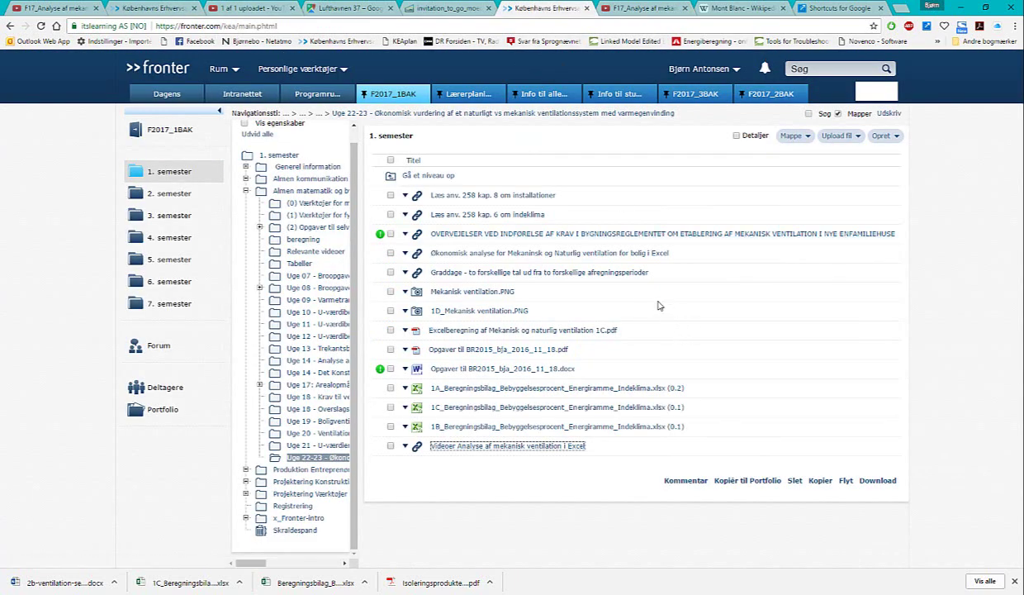
left_click(493, 214)
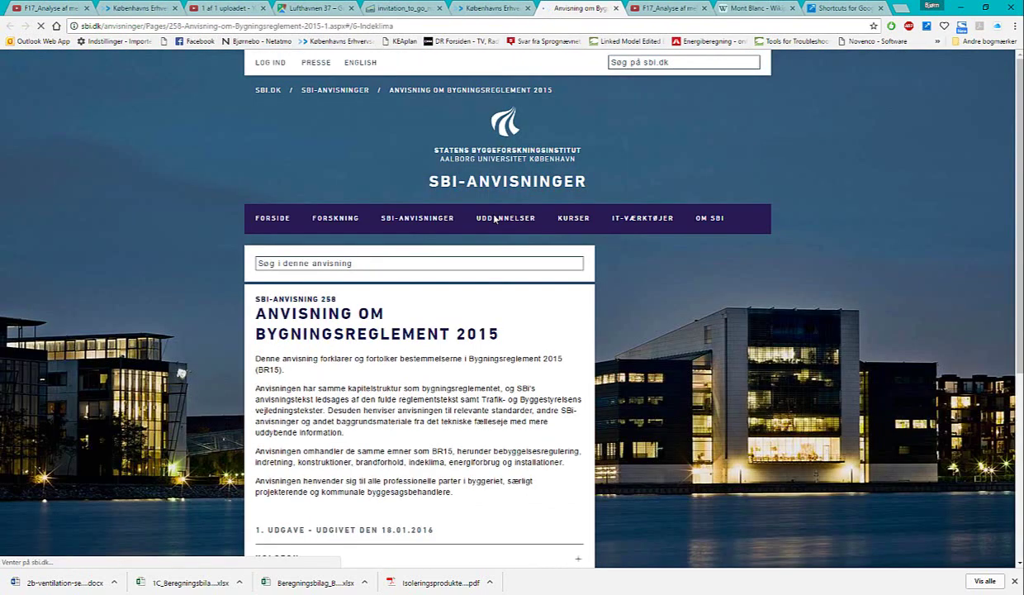
- Scroll the guidance down to section 6.3.1.3 and zoom the page to 175 %
scroll(488, 295, "down", 3)
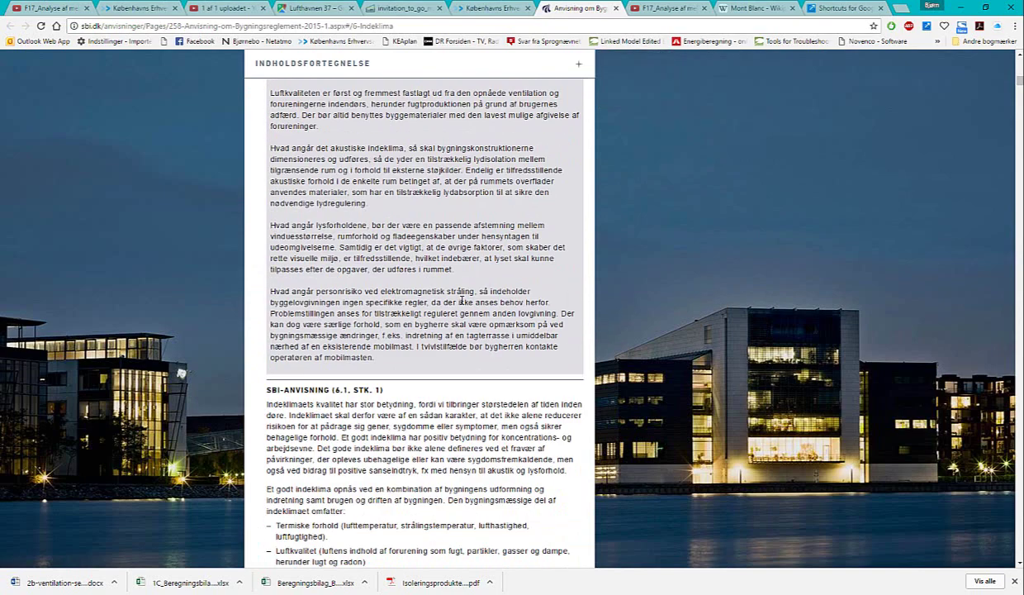
scroll(467, 301, "down", 3)
scroll(463, 304, "down", 2)
scroll(462, 302, "down", 3)
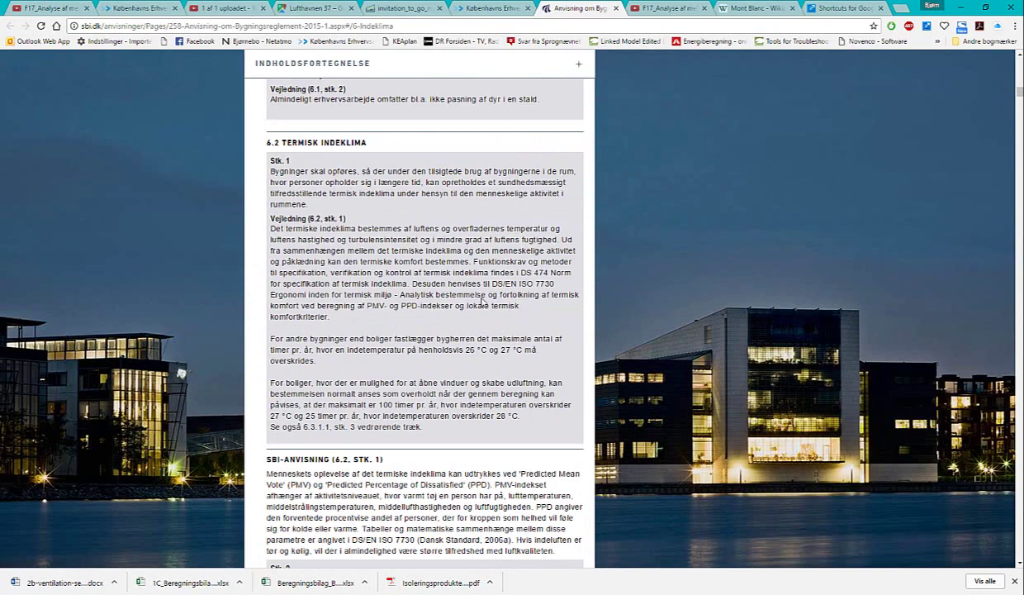
scroll(513, 298, "down", 2)
scroll(525, 299, "down", 1)
scroll(508, 289, "down", 3)
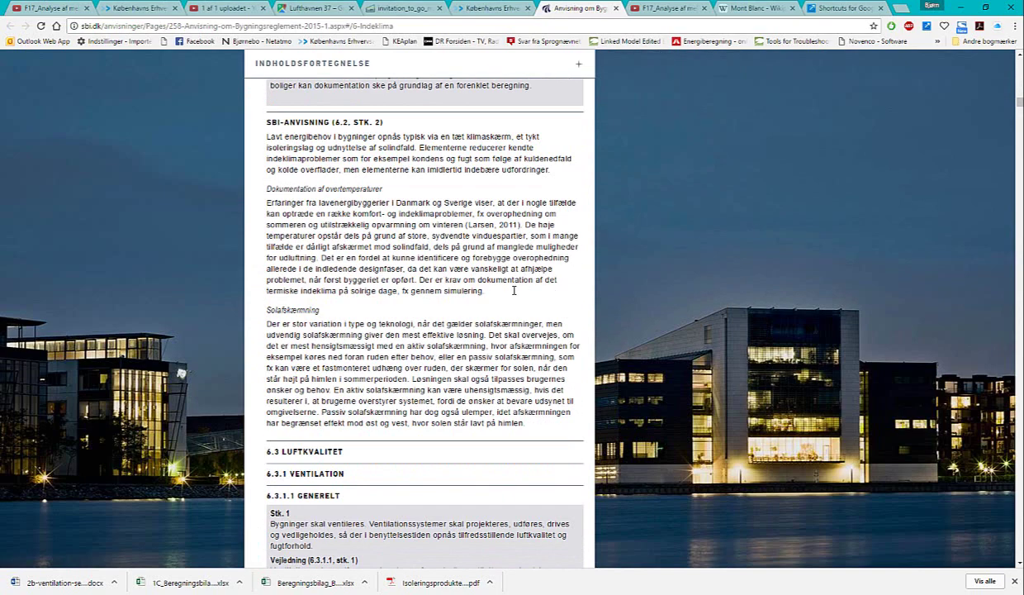
scroll(511, 294, "down", 3)
scroll(512, 294, "down", 1)
scroll(512, 294, "down", 2)
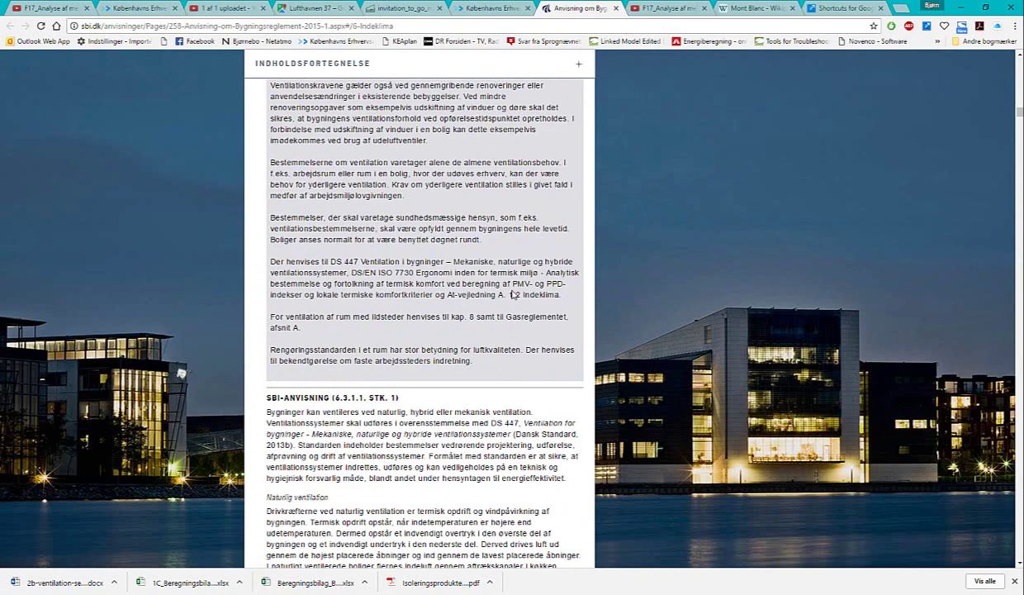
scroll(512, 294, "down", 3)
scroll(513, 293, "down", 3)
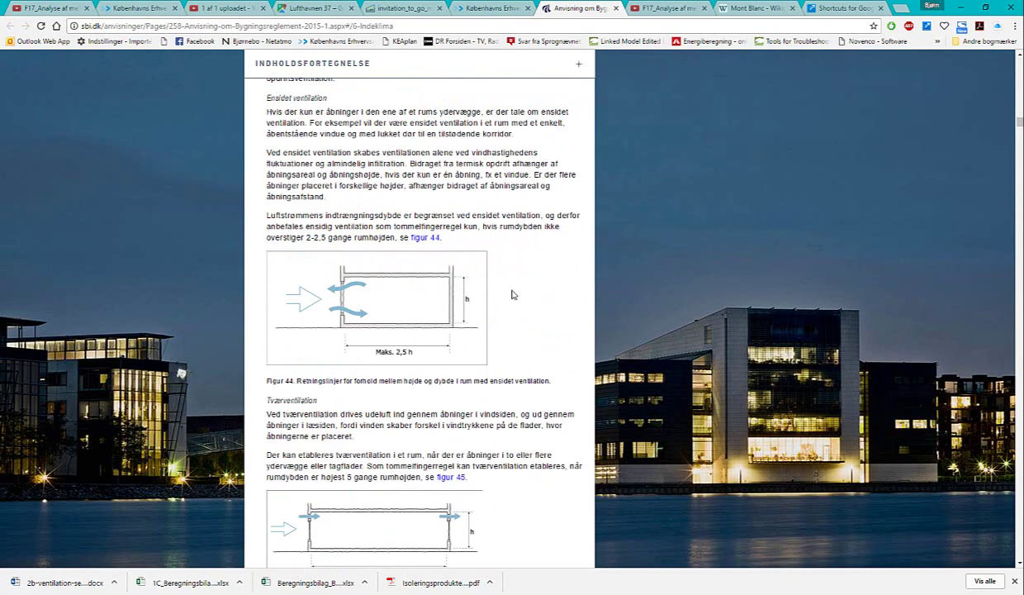
scroll(512, 291, "up", 1)
scroll(513, 291, "up", 3)
scroll(512, 291, "down", 3)
scroll(512, 290, "down", 4)
scroll(512, 290, "down", 4)
scroll(510, 292, "down", 4)
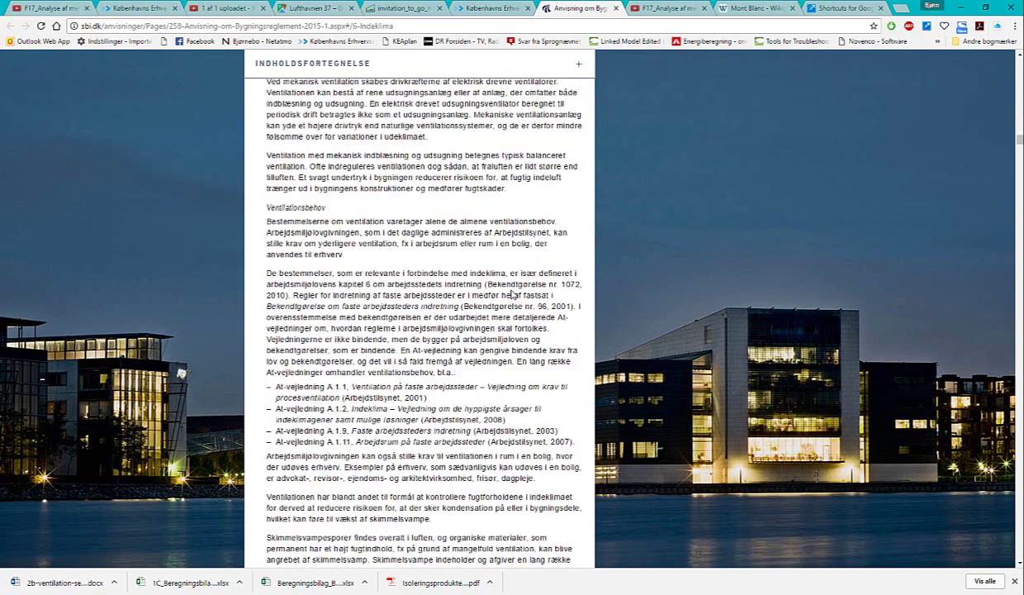
scroll(496, 291, "down", 1)
scroll(496, 292, "down", 3)
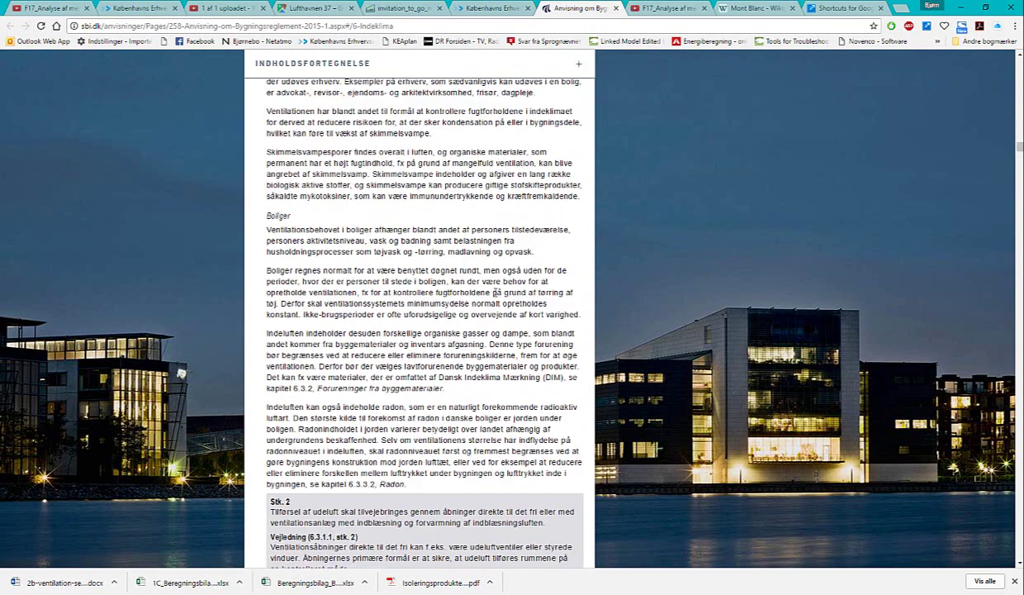
scroll(496, 292, "down", 4)
scroll(496, 296, "down", 4)
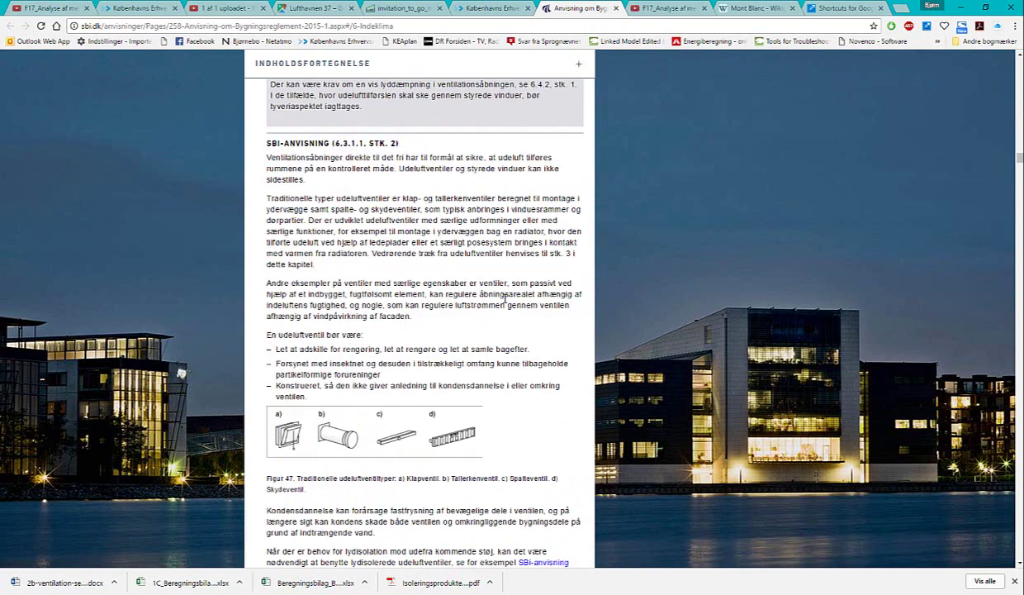
scroll(496, 295, "down", 4)
scroll(500, 299, "down", 4)
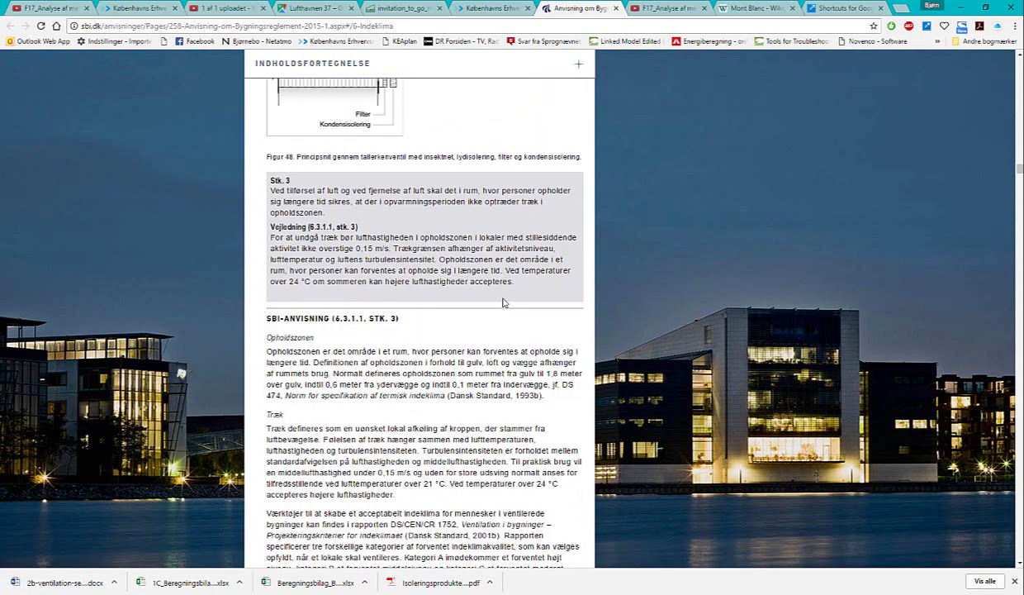
scroll(503, 303, "down", 4)
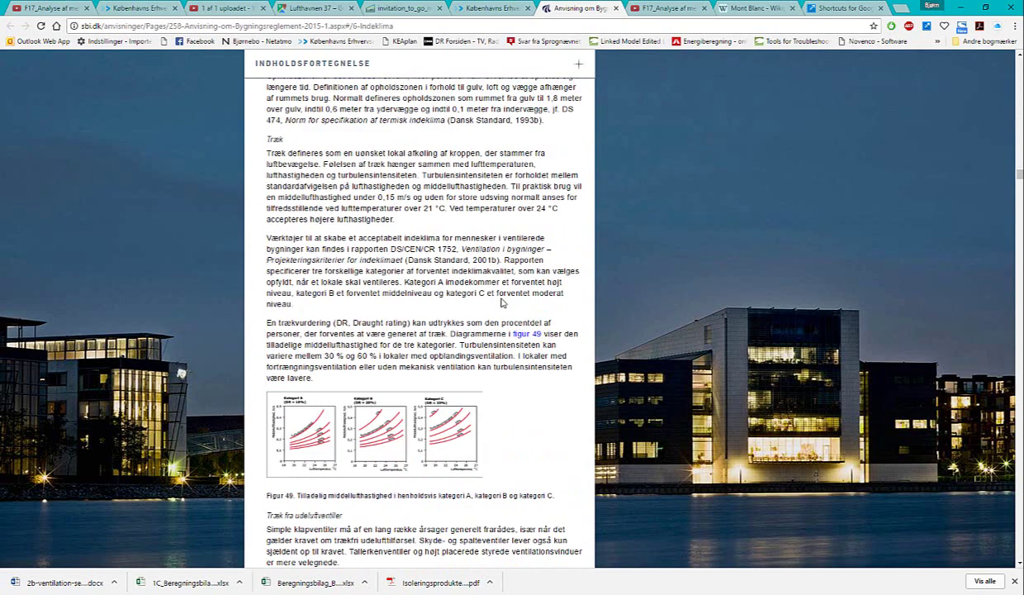
scroll(502, 302, "up", 2)
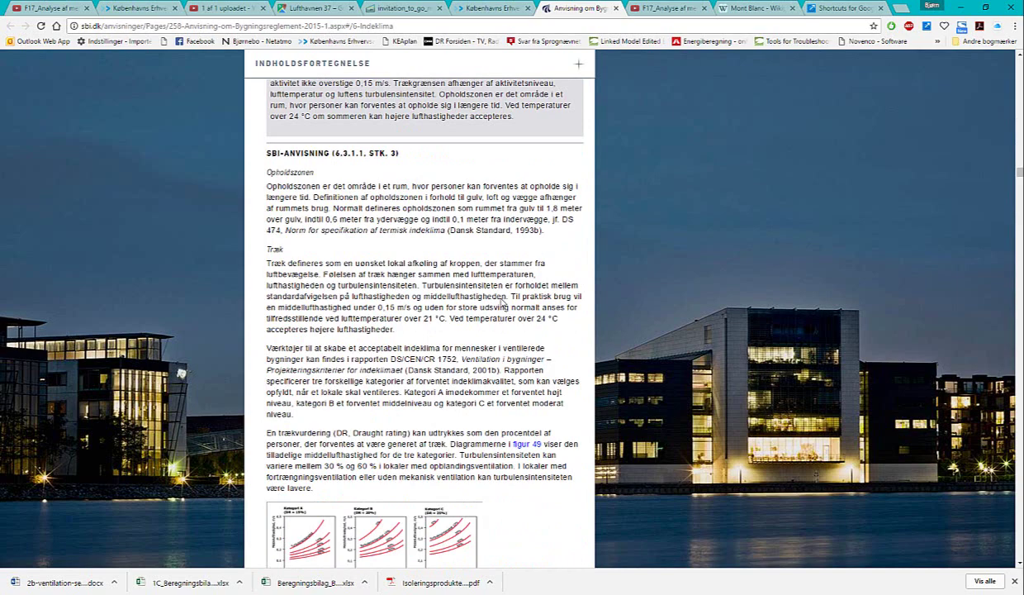
scroll(395, 332, "down", 5)
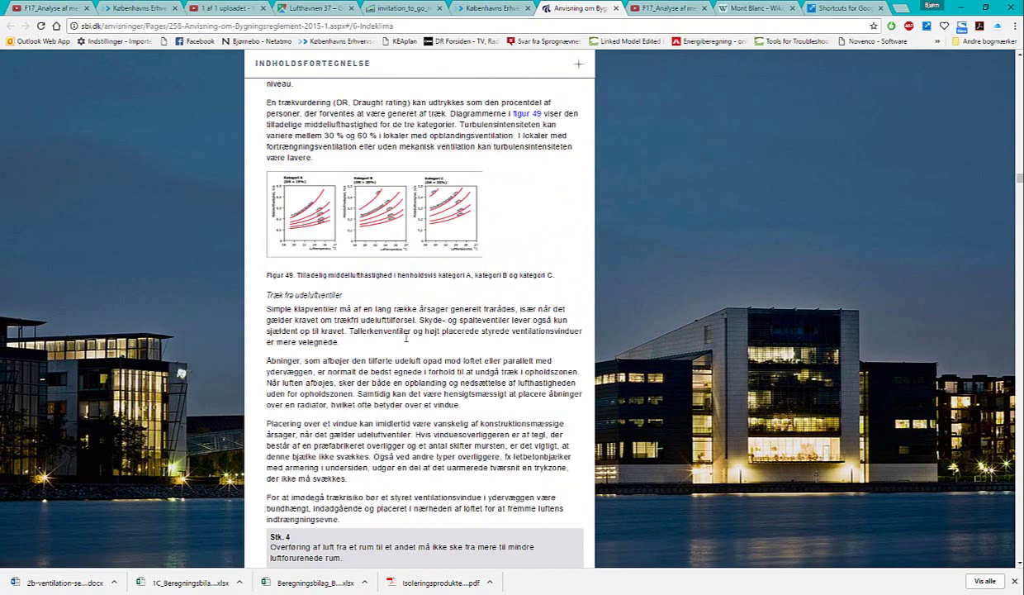
scroll(405, 337, "down", 4)
scroll(431, 337, "down", 4)
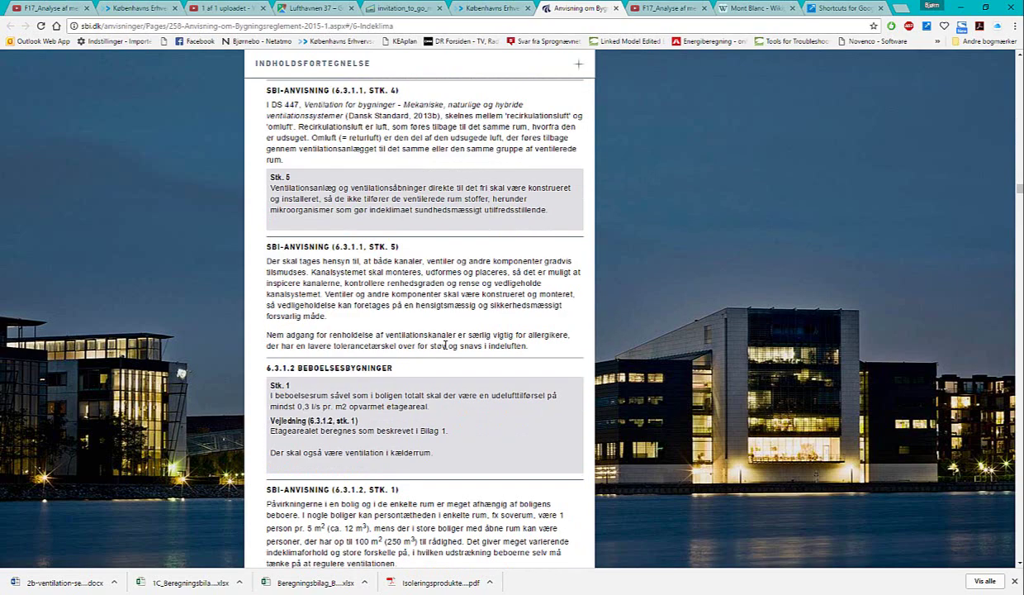
scroll(446, 345, "down", 4)
scroll(445, 348, "down", 5)
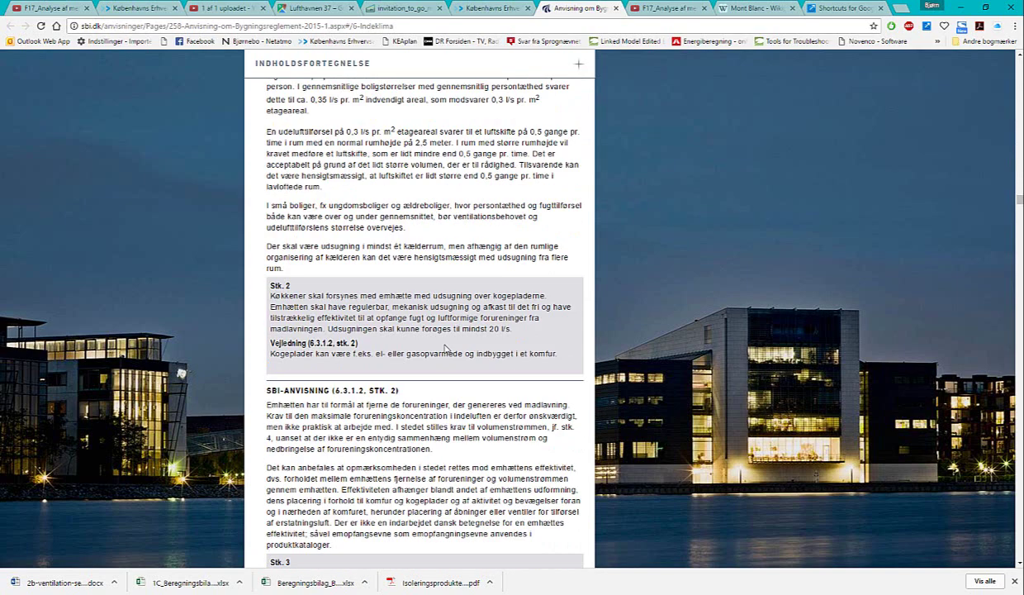
scroll(445, 348, "down", 3)
scroll(445, 348, "down", 4)
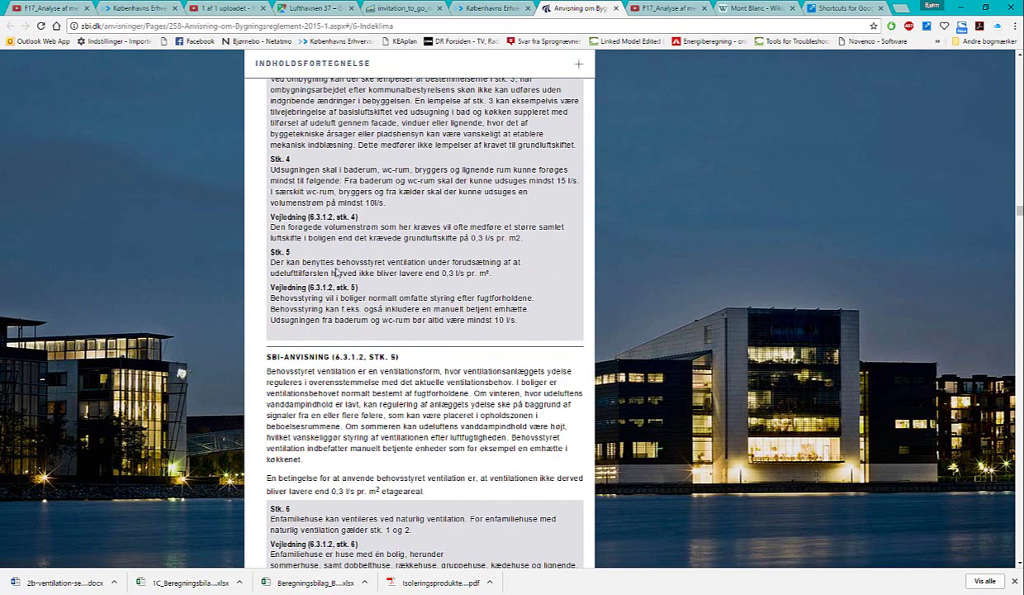
scroll(422, 412, "down", 4)
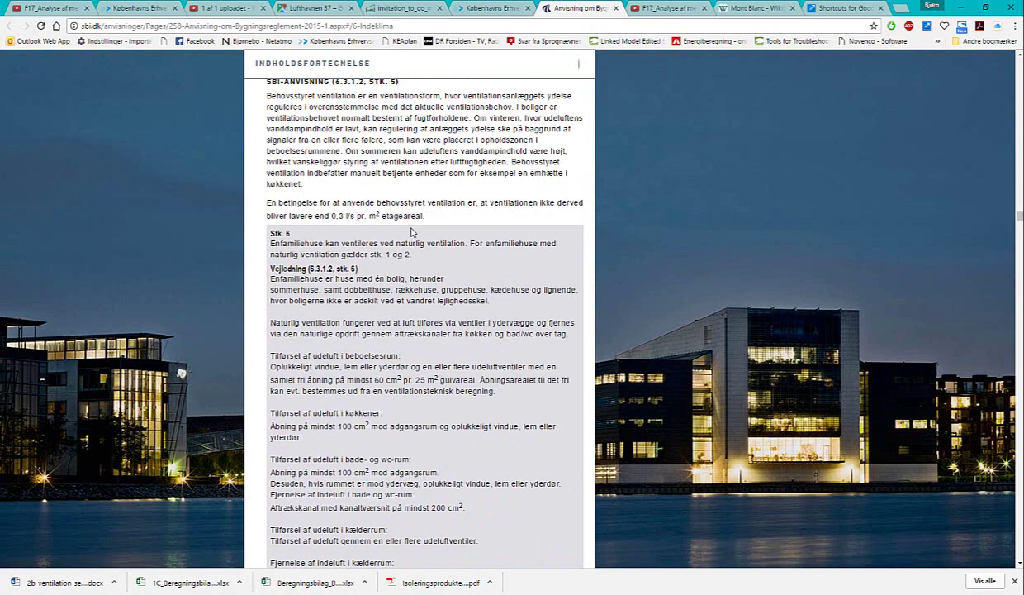
scroll(403, 230, "down", 3)
scroll(413, 239, "up", 1)
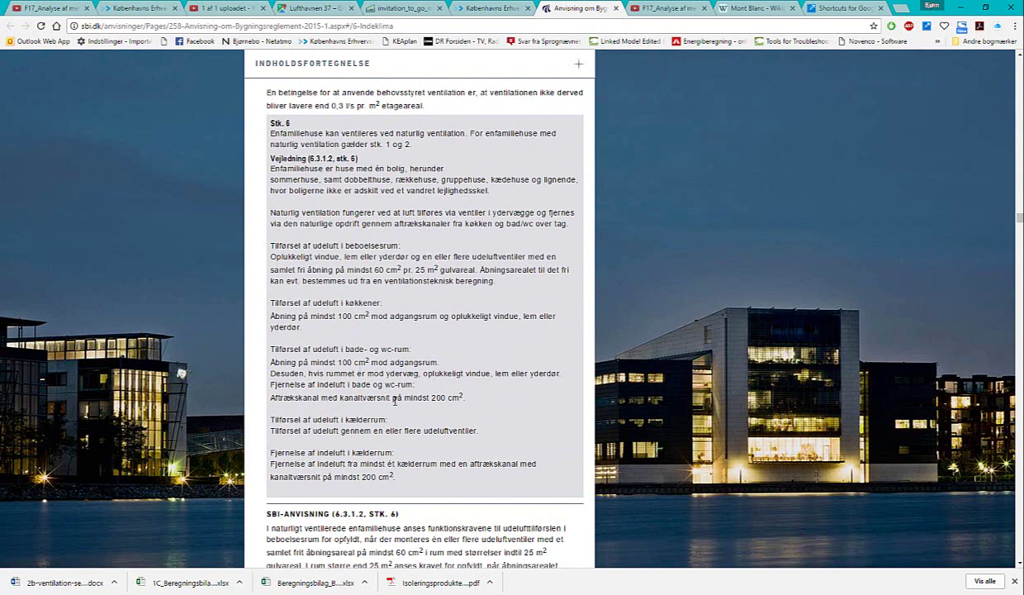
scroll(381, 396, "down", 3)
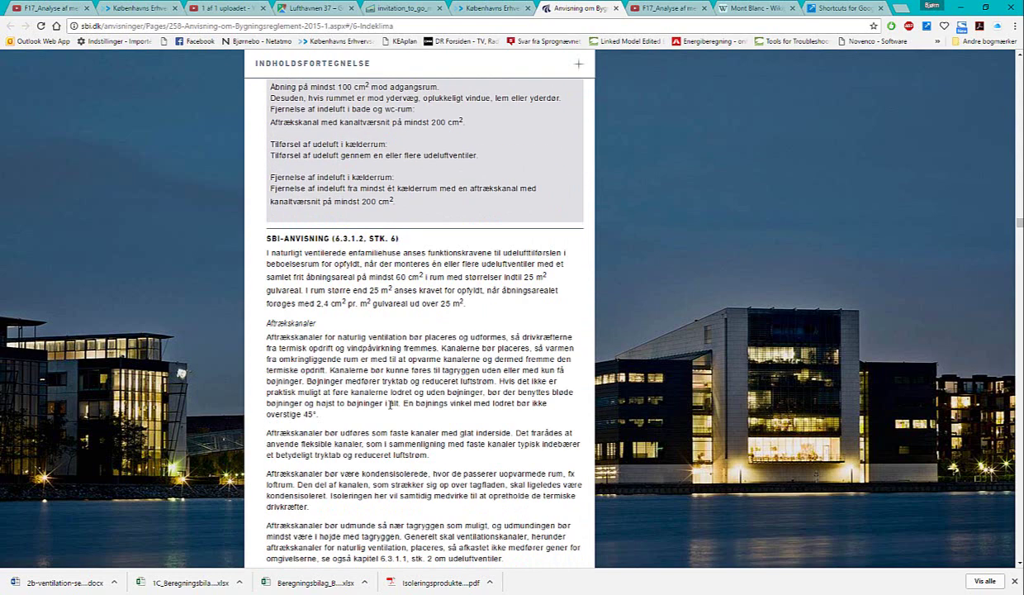
scroll(388, 402, "down", 2)
scroll(384, 402, "up", 1)
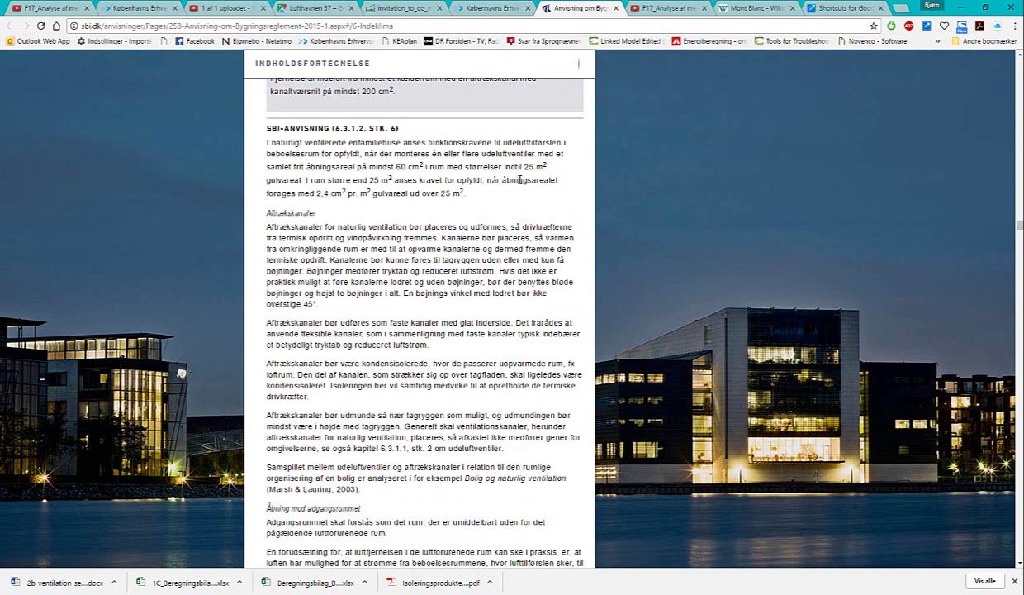
scroll(495, 162, "down", 3)
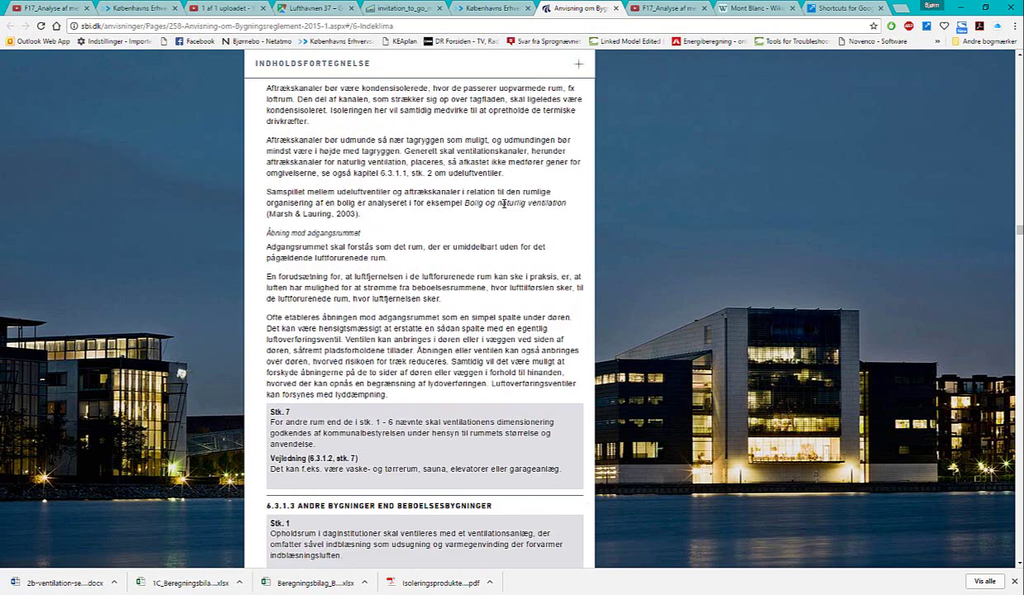
scroll(485, 243, "down", 3)
scroll(485, 243, "down", 1)
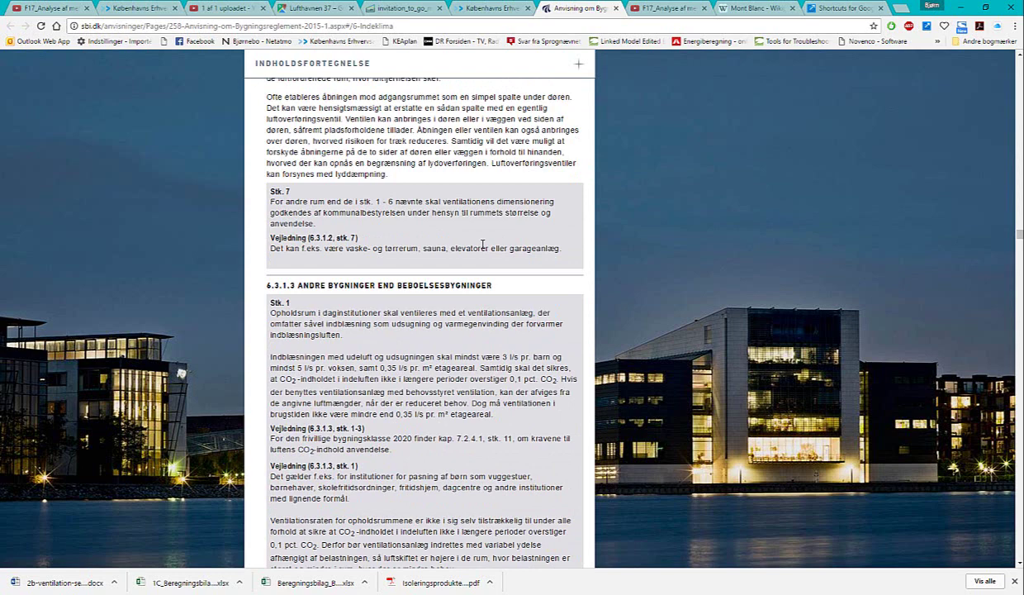
scroll(483, 245, "down", 2)
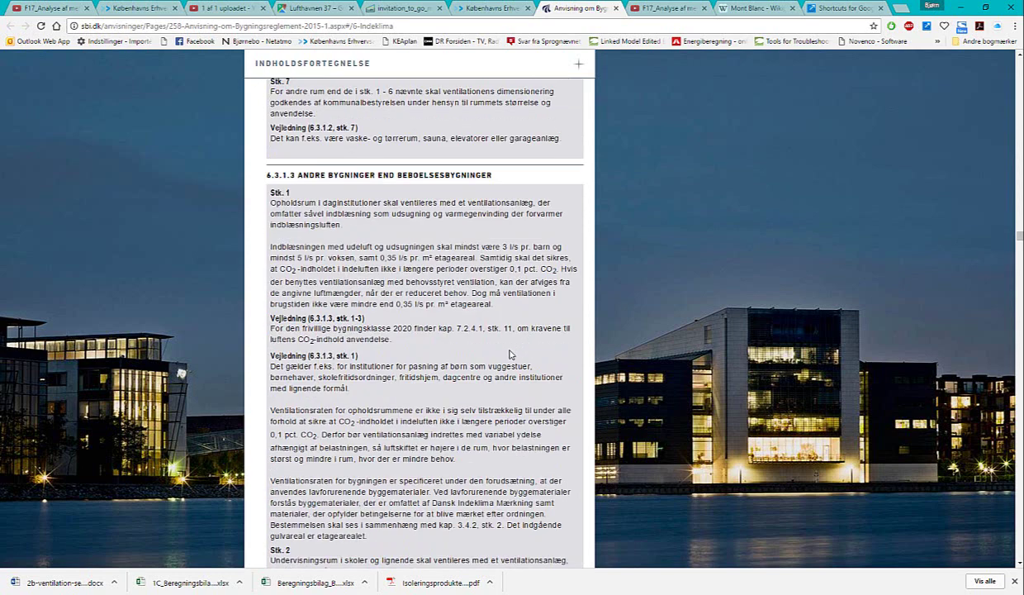
key("ctrl+plus")
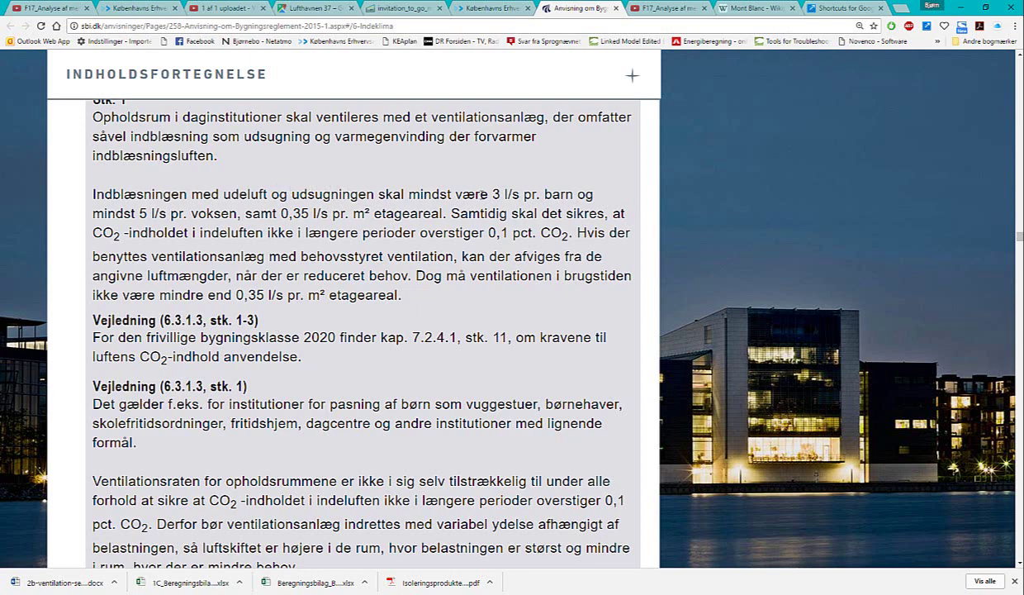
- Highlight the 0,35 l/s pr. m² etageareal requirement in the guidance text
scroll(398, 205, "up", 1)
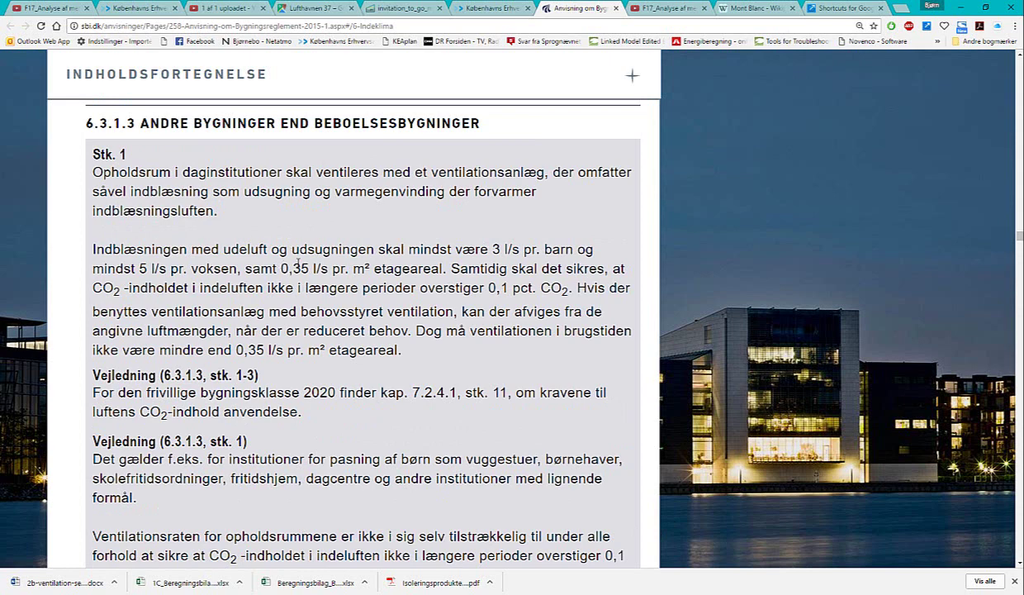
left_click_drag(283, 269, 445, 275)
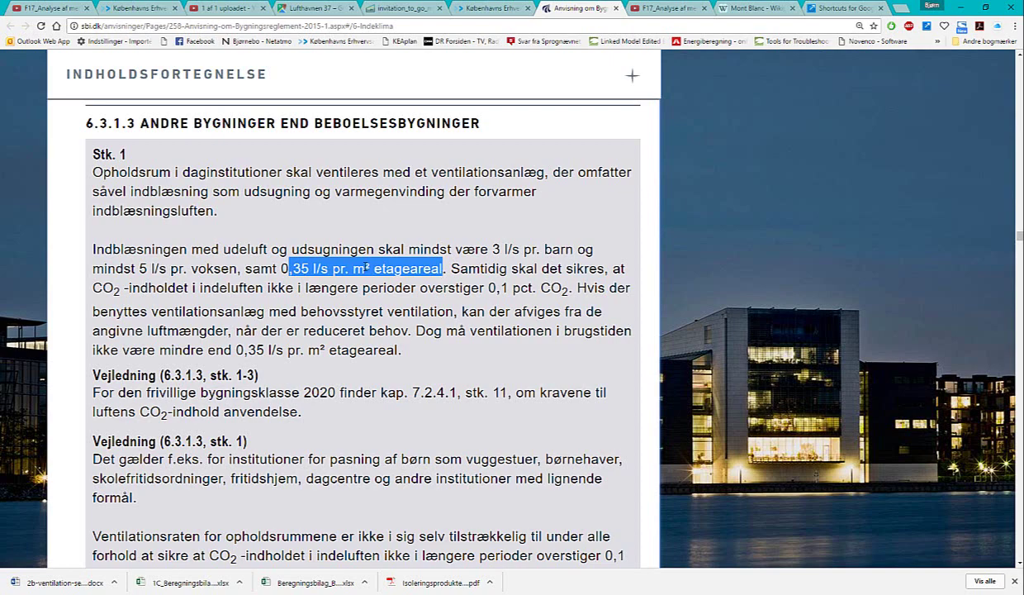
left_click(290, 275)
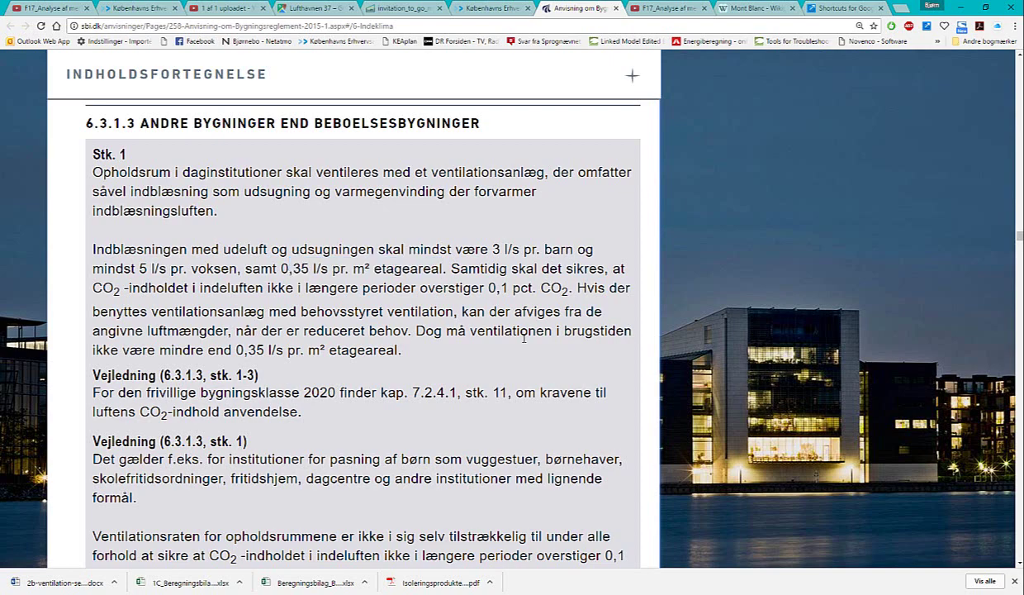
- Find and highlight the 0,3 l/s pr. m² minimum near Stk. 5, then return to Excel
scroll(549, 382, "up", 4)
scroll(549, 382, "up", 5)
scroll(549, 382, "up", 2)
scroll(550, 382, "up", 2)
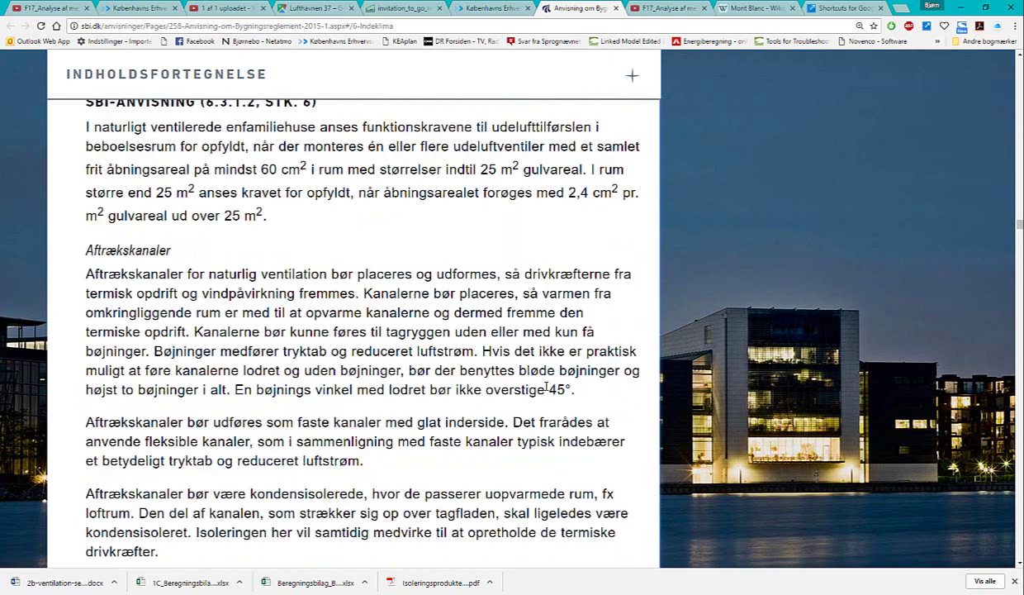
scroll(547, 387, "up", 1)
scroll(546, 387, "up", 2)
scroll(546, 387, "up", 5)
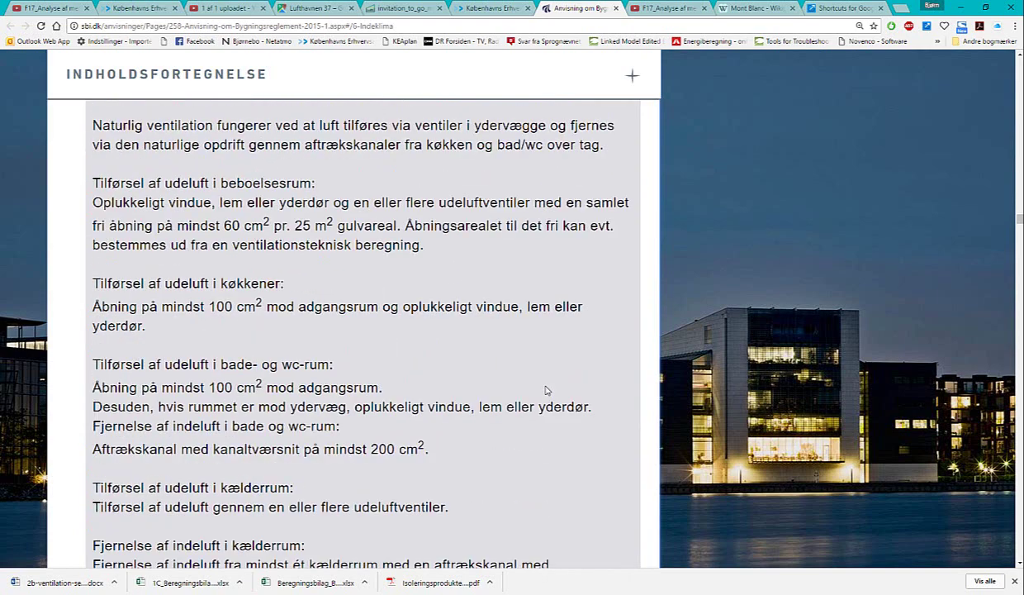
scroll(546, 388, "down", 1)
scroll(546, 389, "up", 5)
scroll(546, 390, "up", 3)
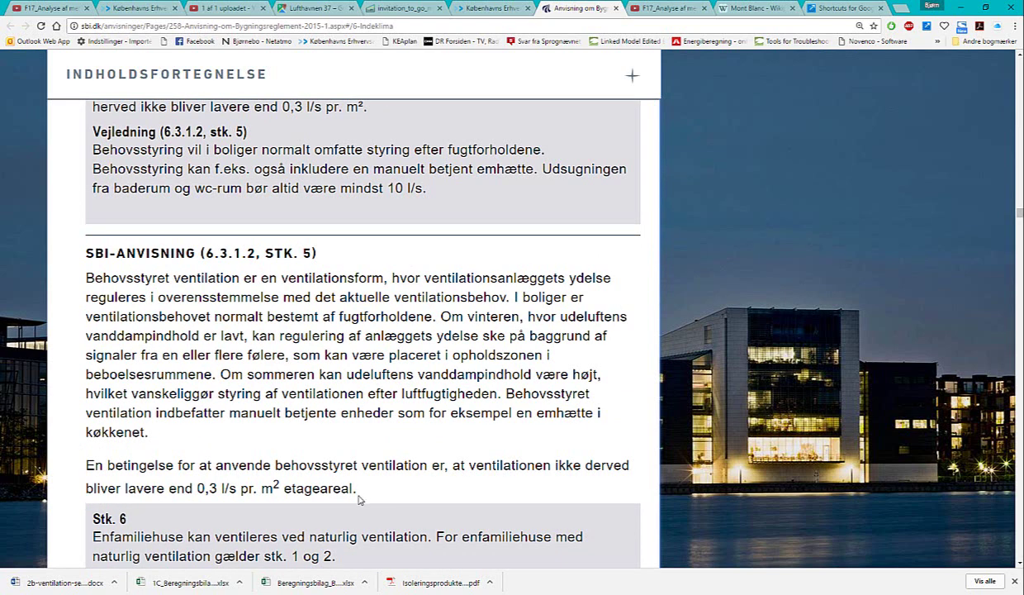
left_click_drag(193, 488, 357, 491)
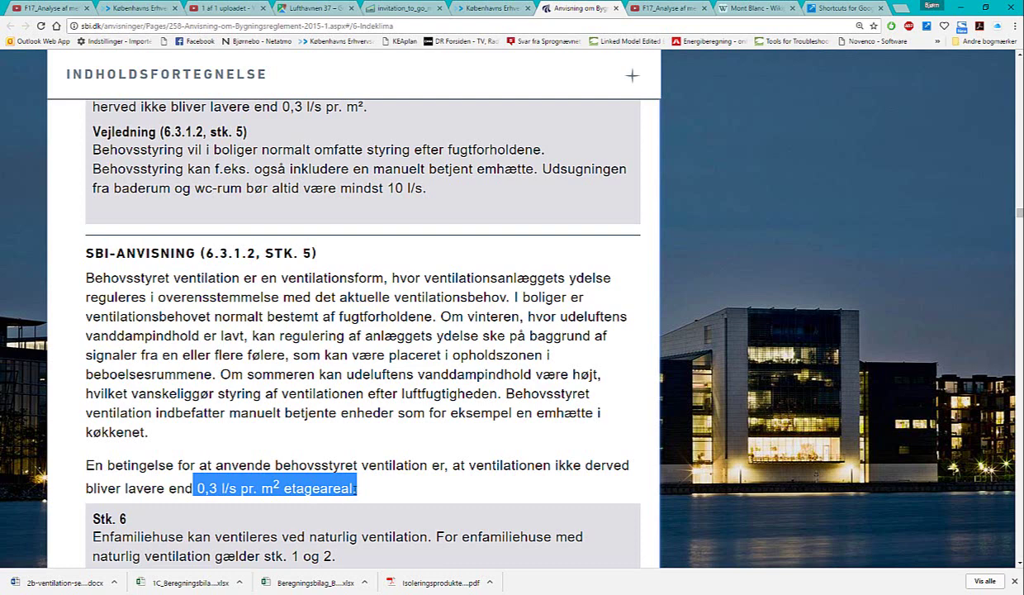
scroll(396, 374, "up", 2)
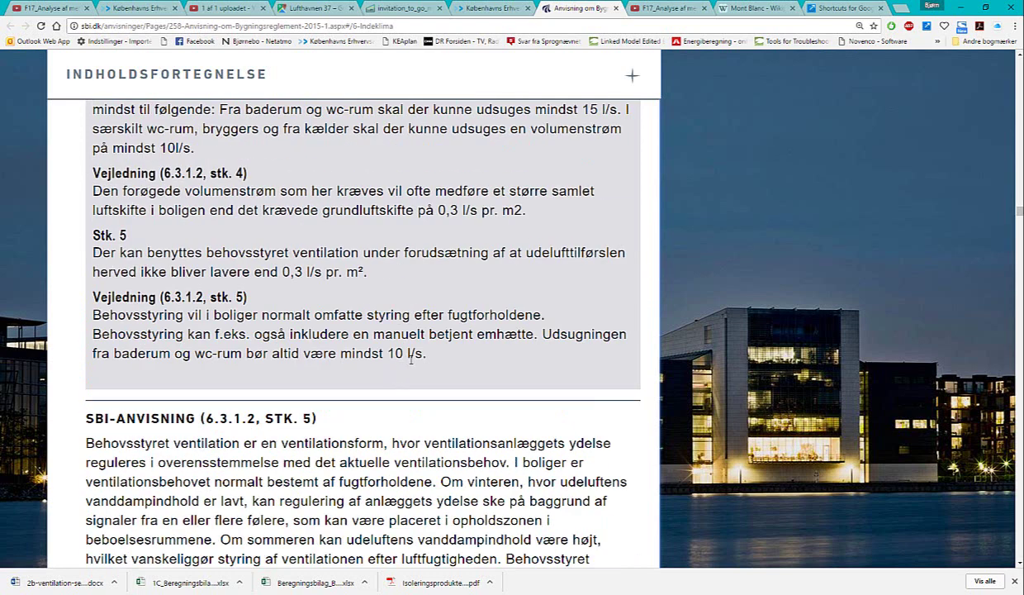
key("alt+Tab")
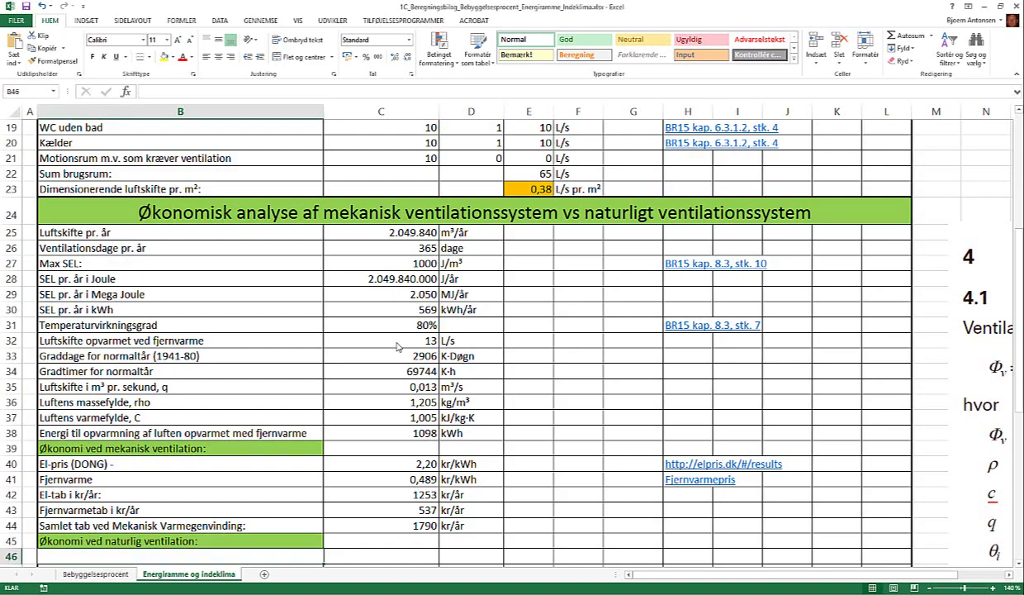
scroll(413, 357, "down", 3)
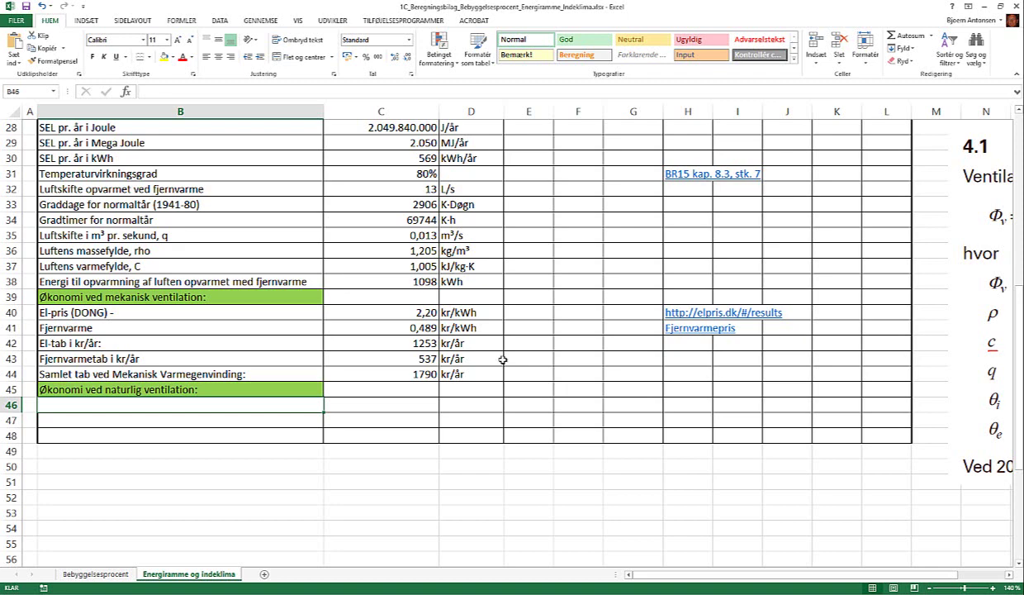
scroll(503, 358, "up", 6)
left_click(537, 341)
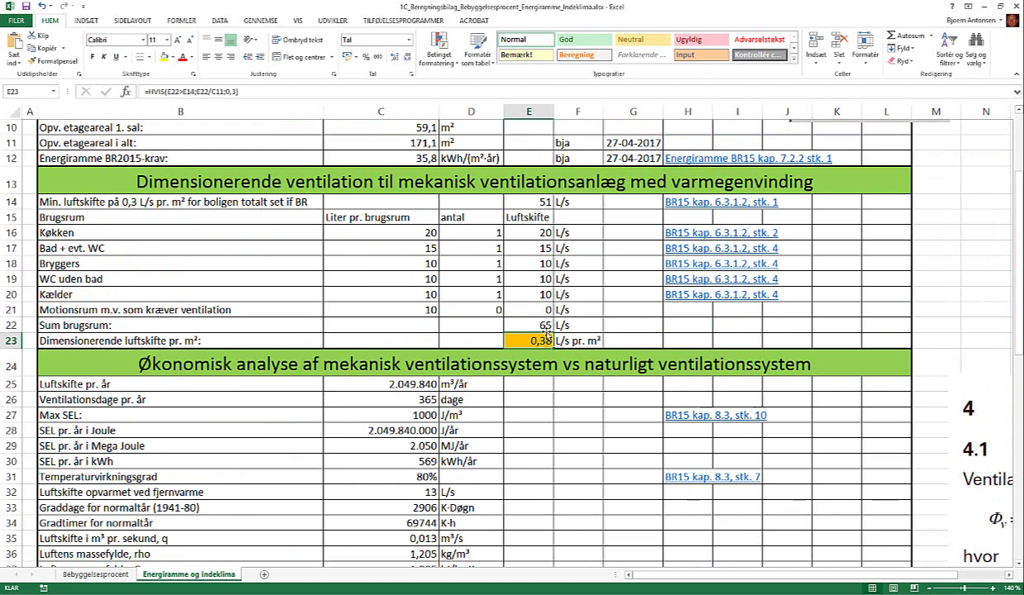
scroll(533, 324, "down", 2)
scroll(538, 239, "up", 1)
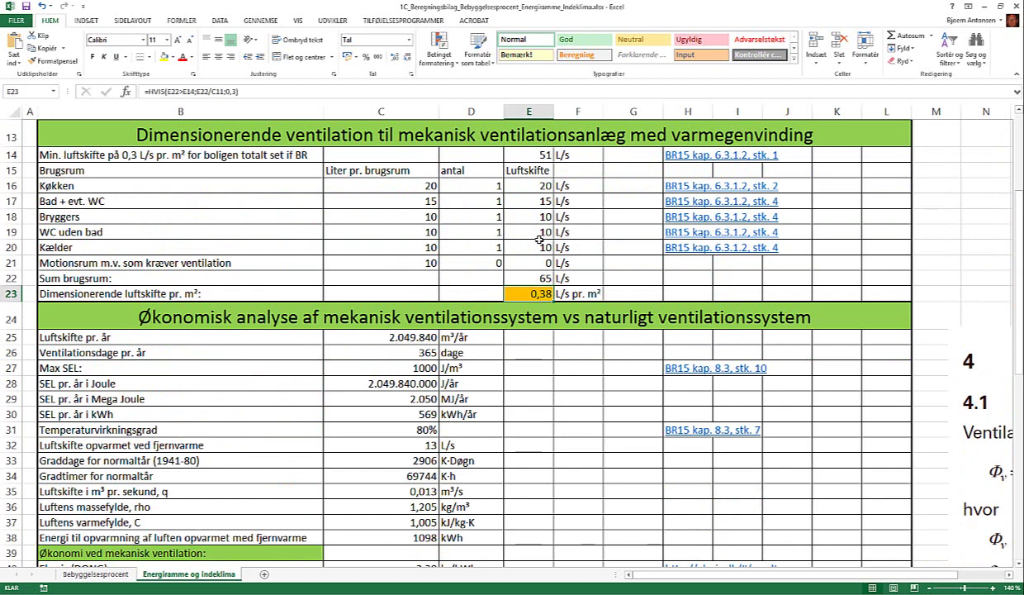
left_click(117, 152)
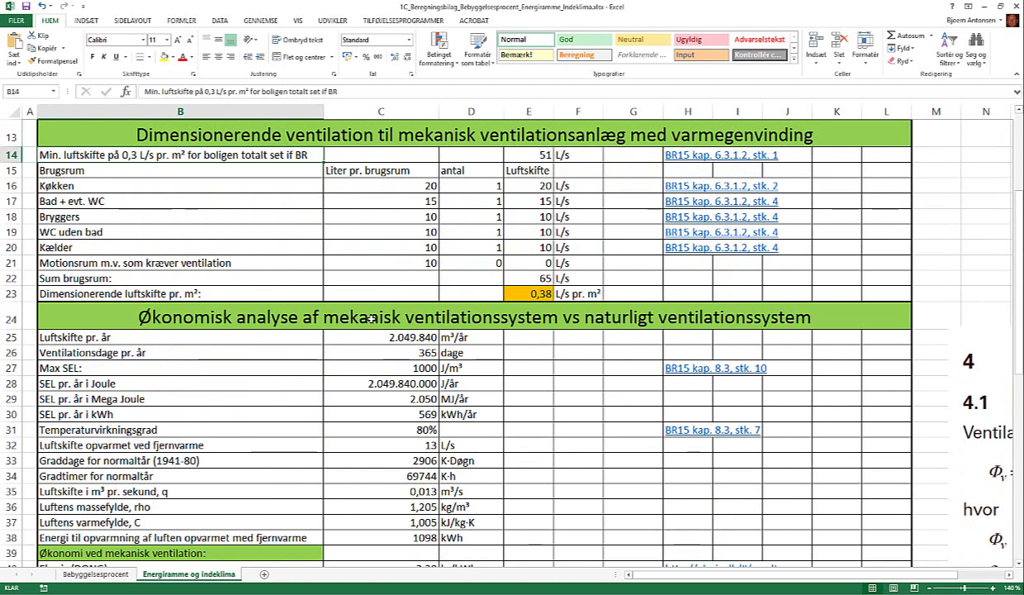
left_click(545, 156)
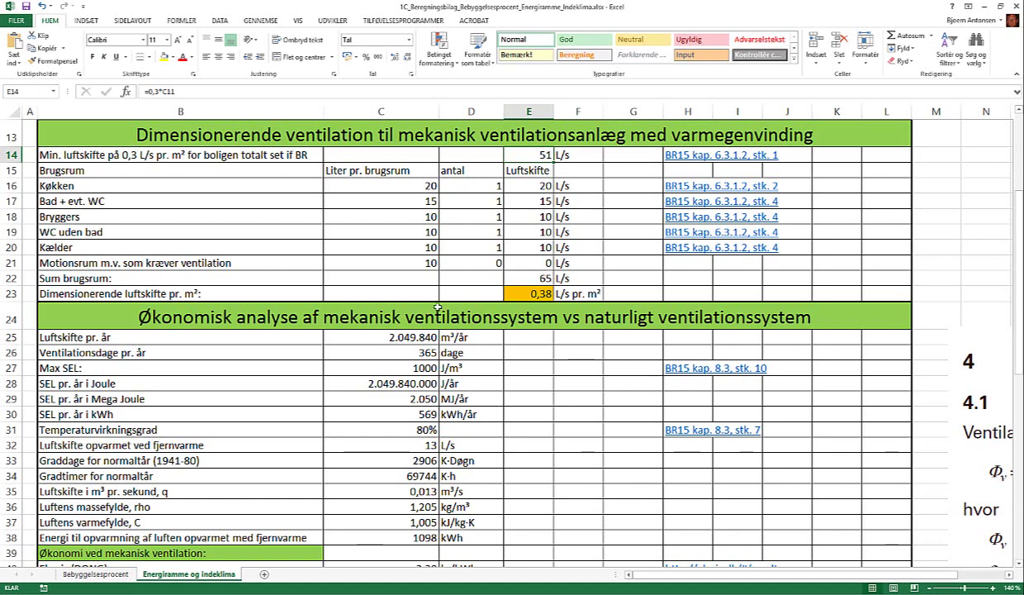
scroll(532, 175, "down", 1)
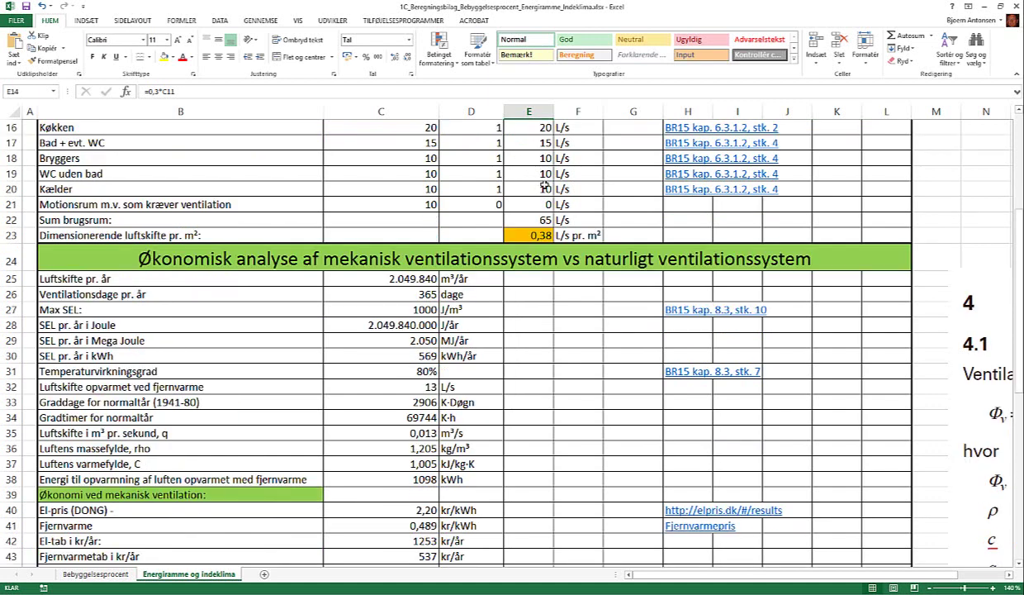
scroll(528, 179, "up", 1)
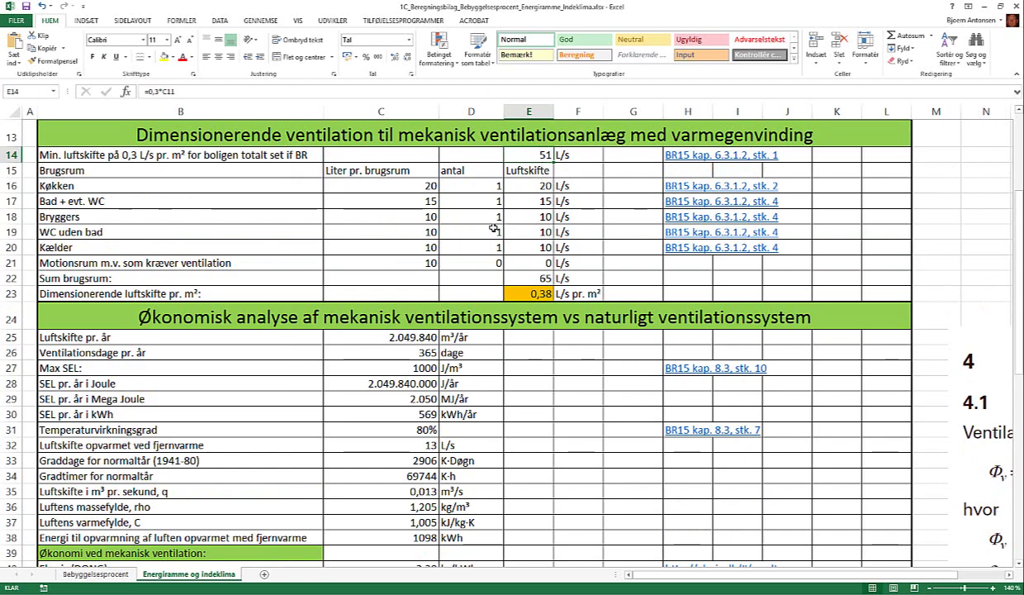
scroll(346, 289, "down", 3)
scroll(363, 273, "down", 2)
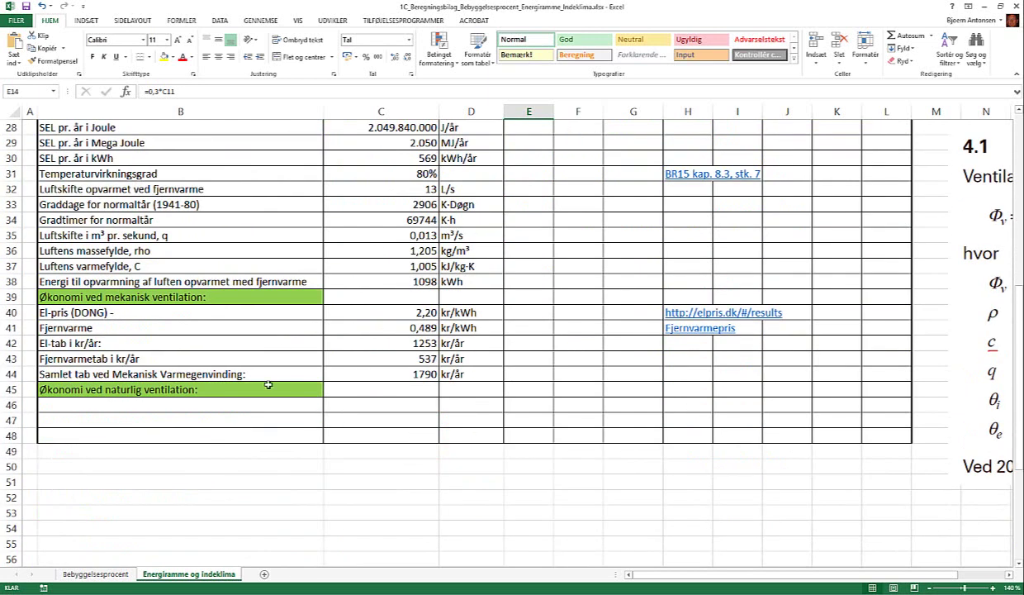
- Label B46 'Ventilation ved naturlig ventilationssystem'
left_click(149, 405)
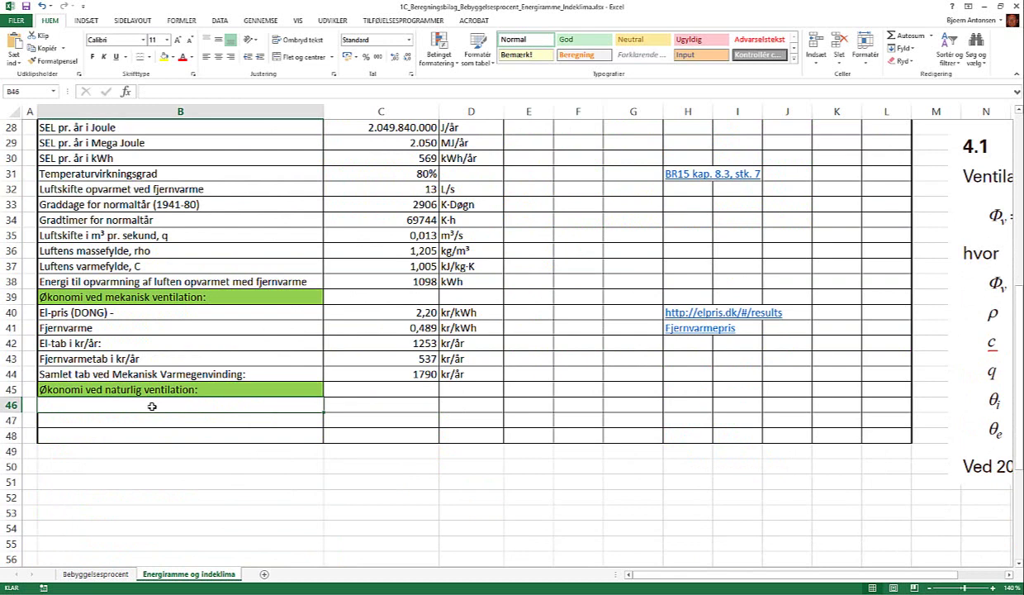
type("L")
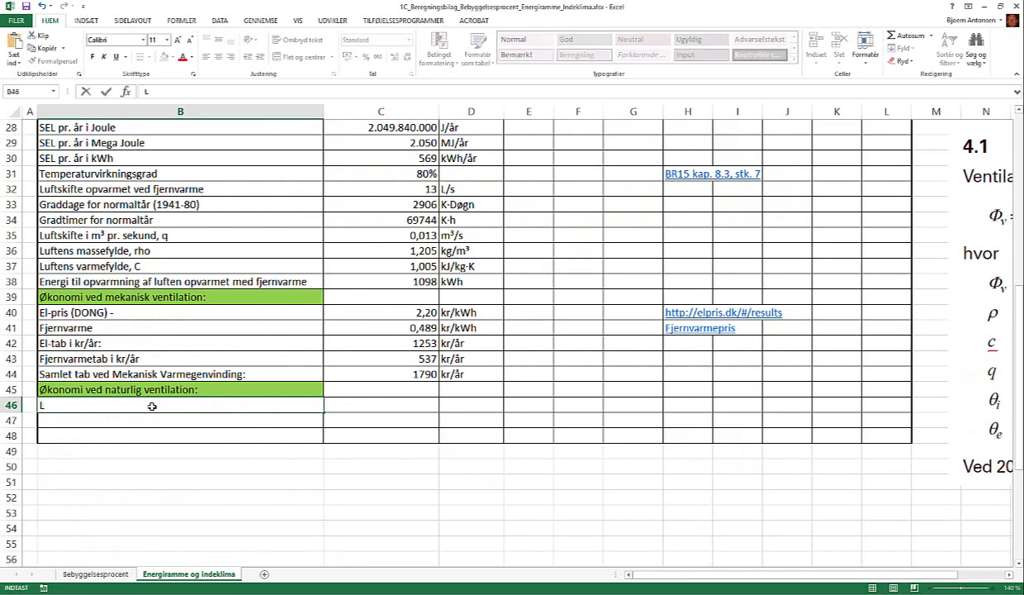
key("BackSpace")
type("Ventila")
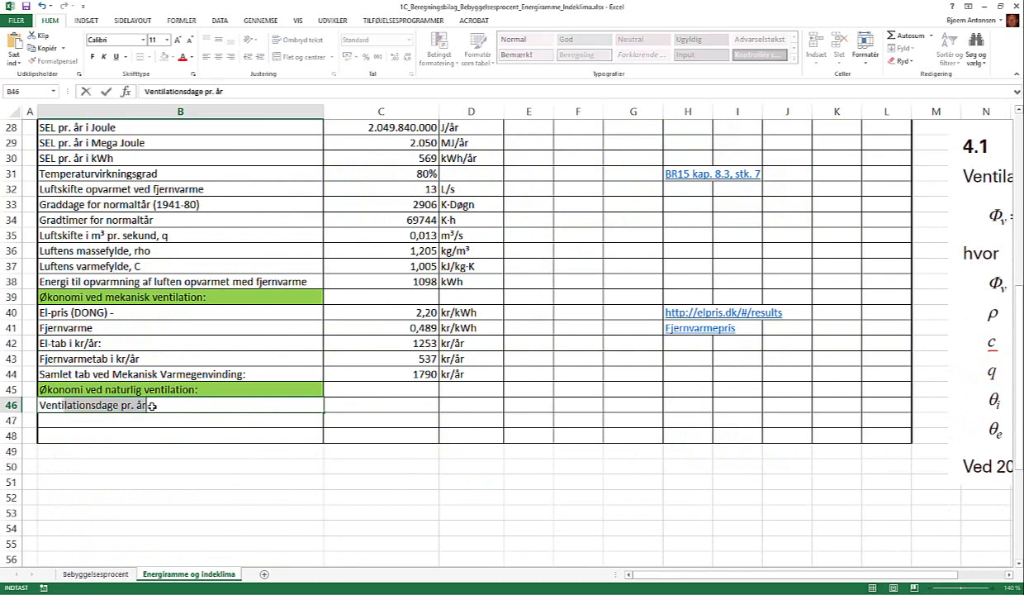
type("tion ve")
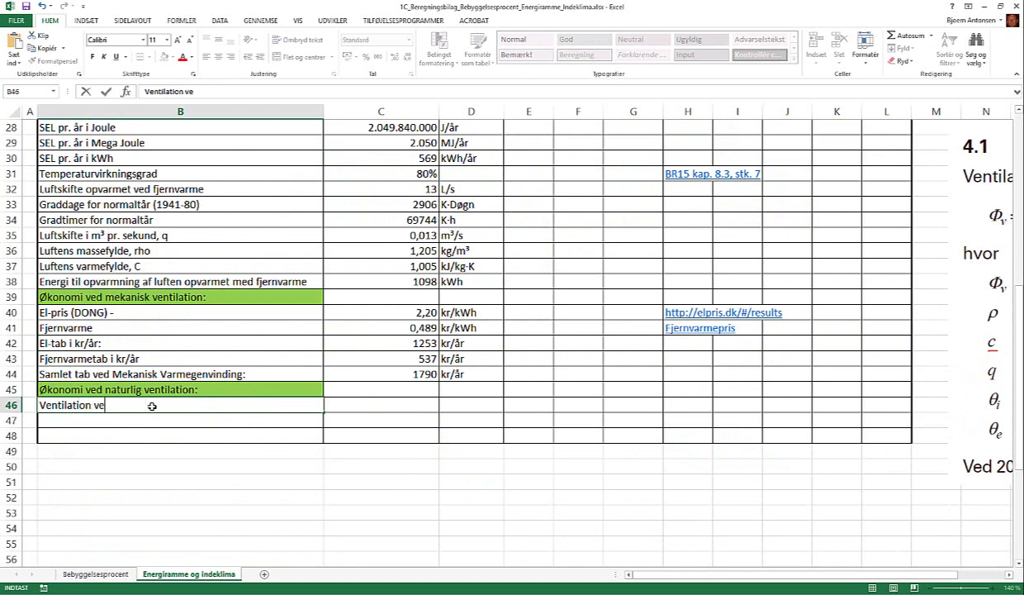
type("d naturlig")
type(" venti")
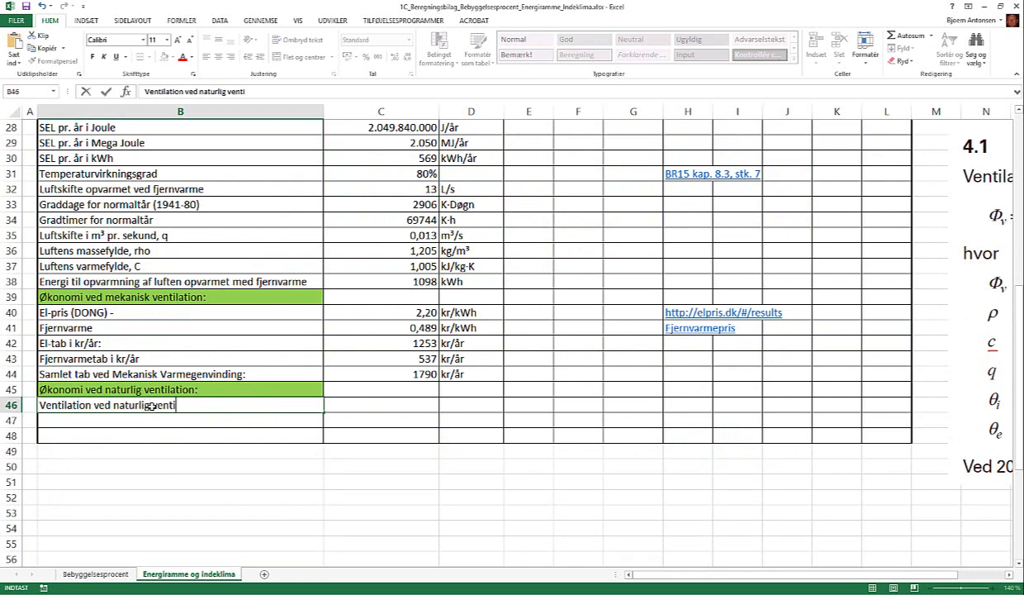
type("lationssy")
type("stem:")
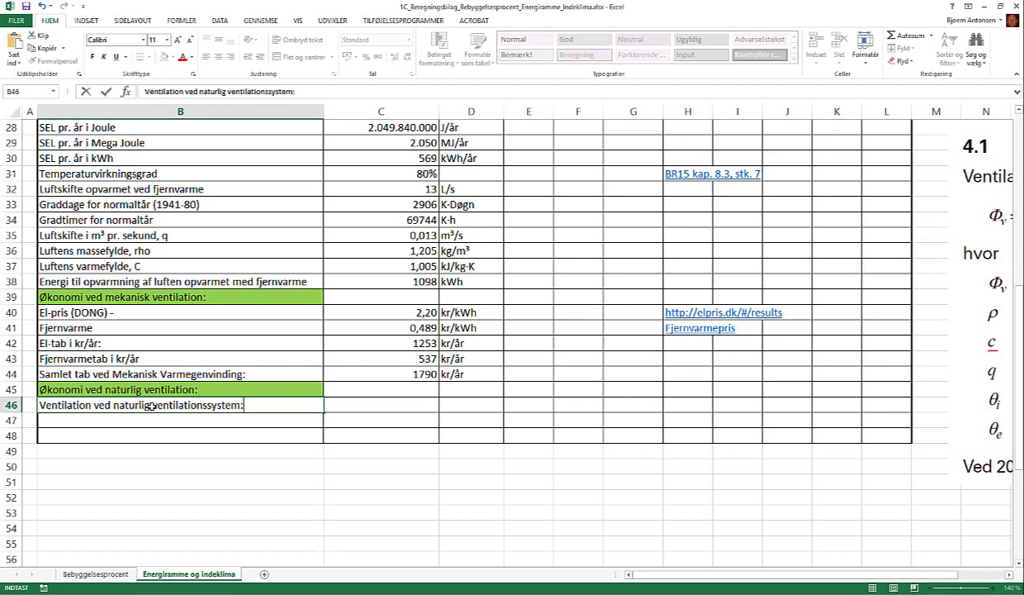
key("Tab")
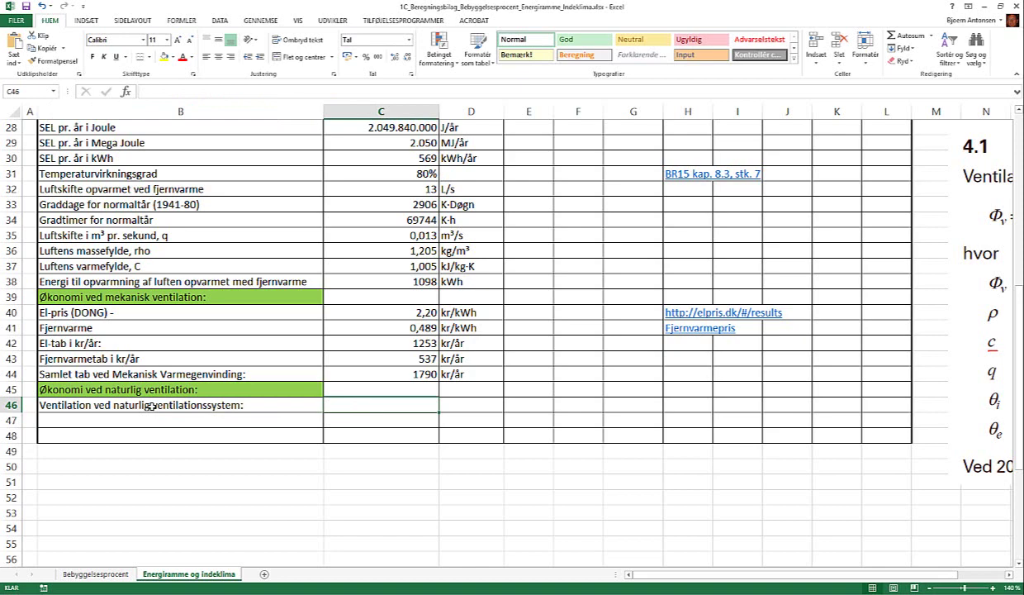
- Link C46 to the 51 L/s minimum airflow in E14
type("=")
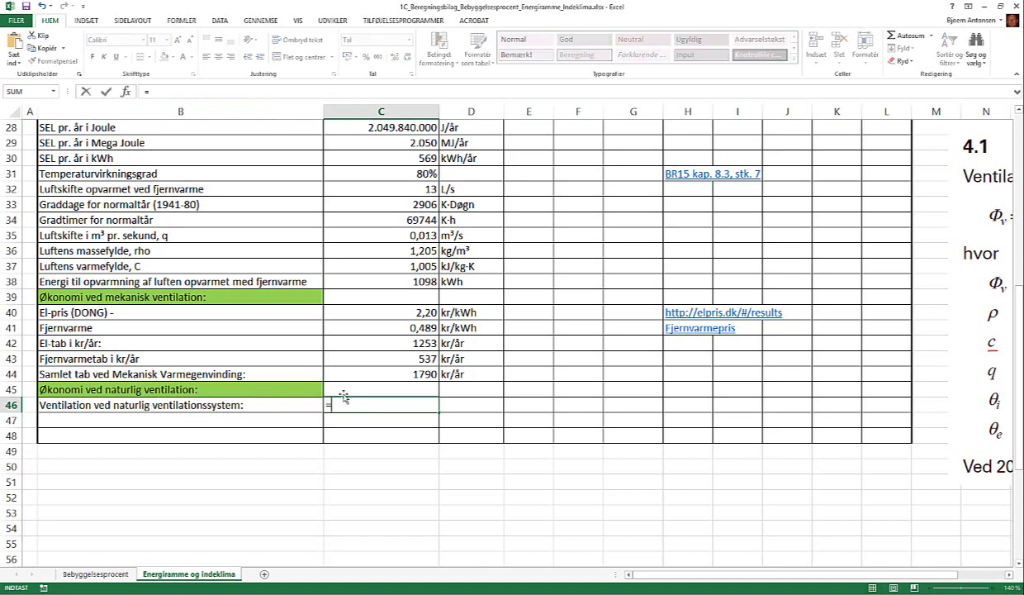
scroll(341, 396, "up", 5)
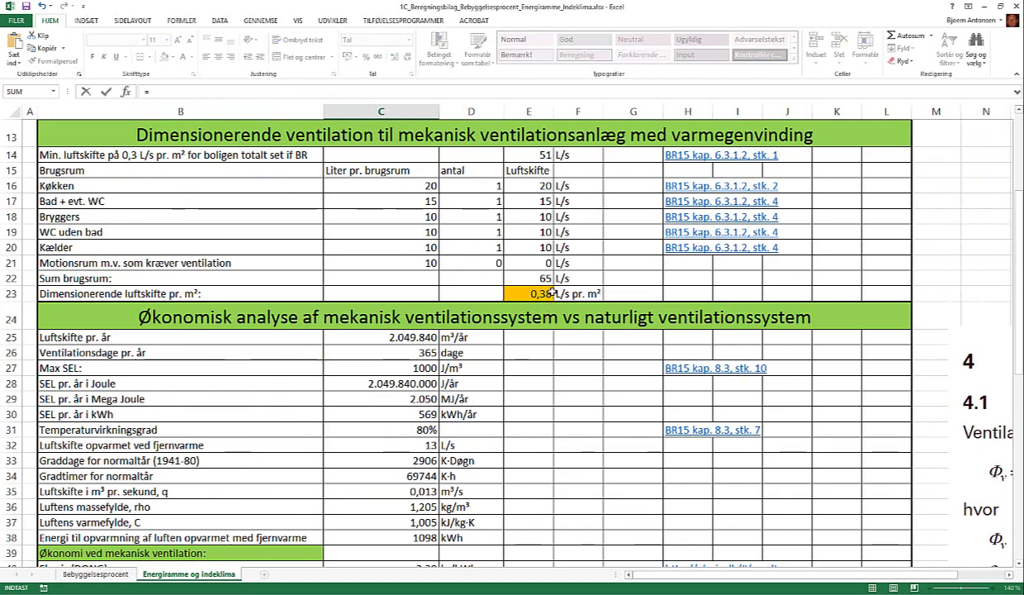
left_click(529, 153)
key("Return")
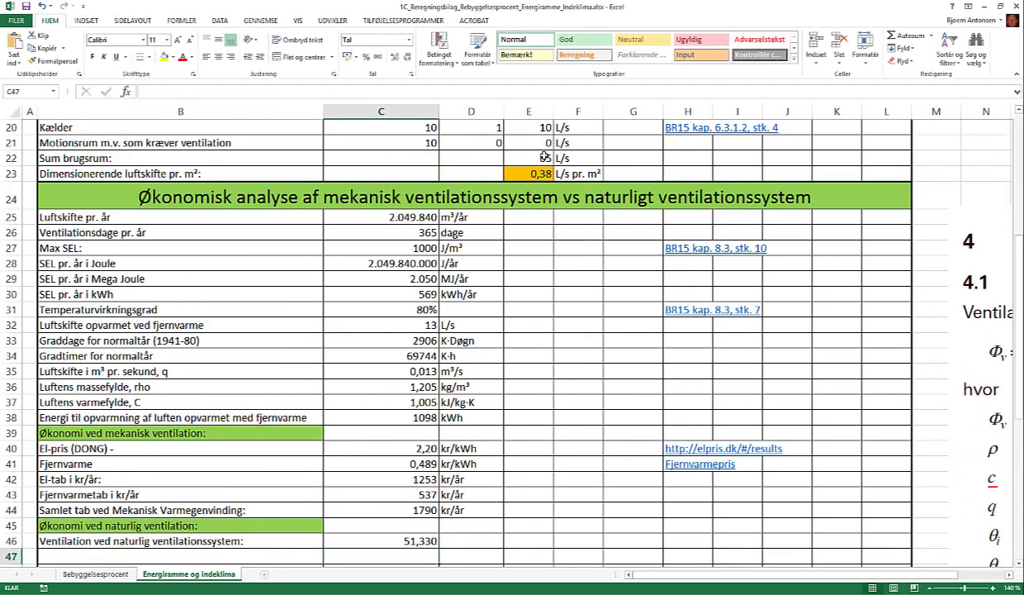
- Enter the unit L/s in D46 beside the natural ventilation airflow
scroll(429, 496, "down", 1)
scroll(436, 504, "up", 1)
scroll(495, 372, "up", 4)
left_click(565, 232)
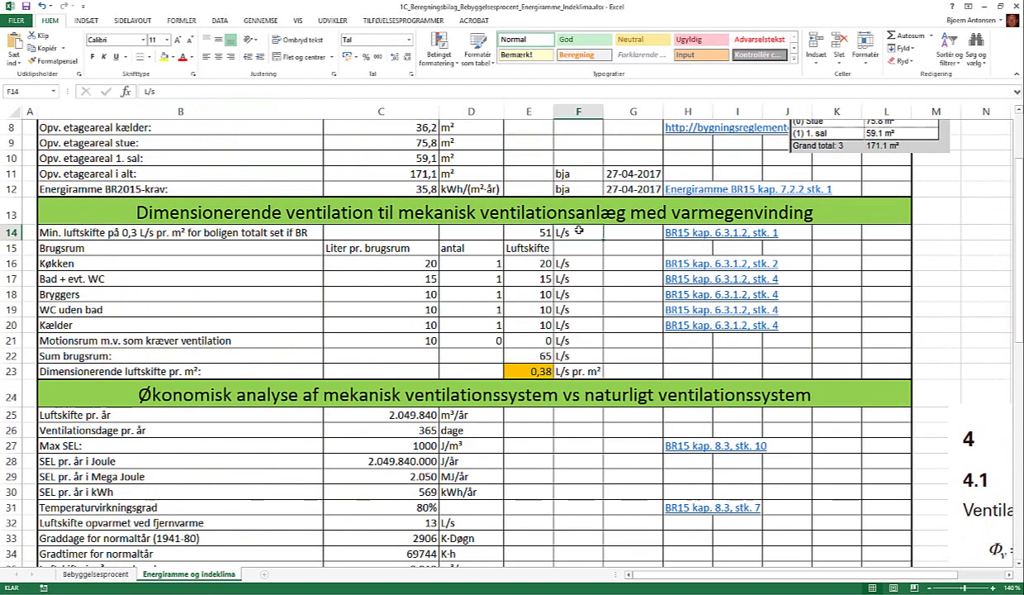
scroll(588, 314, "down", 6)
scroll(588, 315, "down", 2)
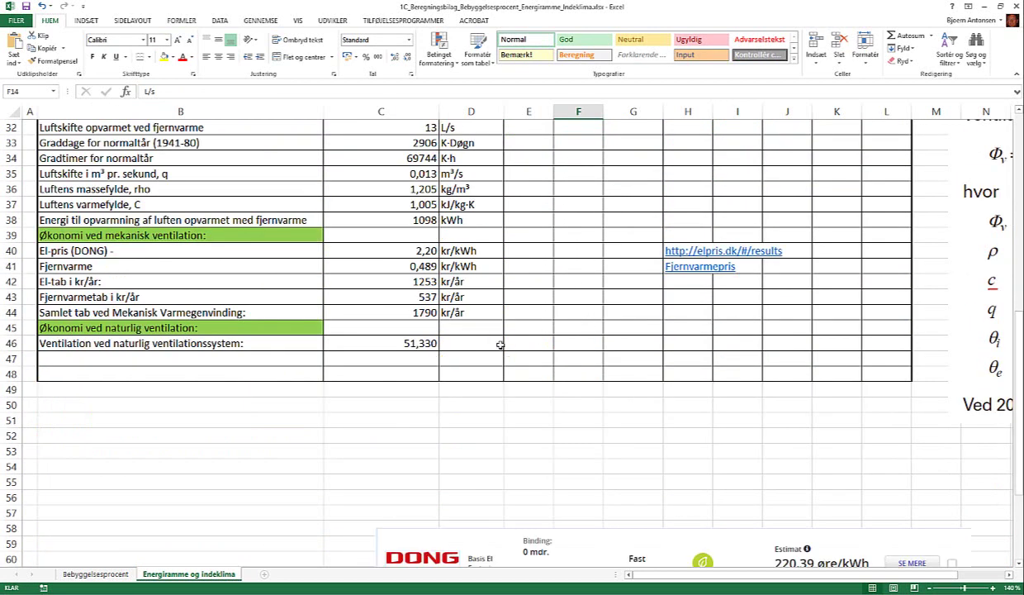
left_click(482, 342)
type("L/s")
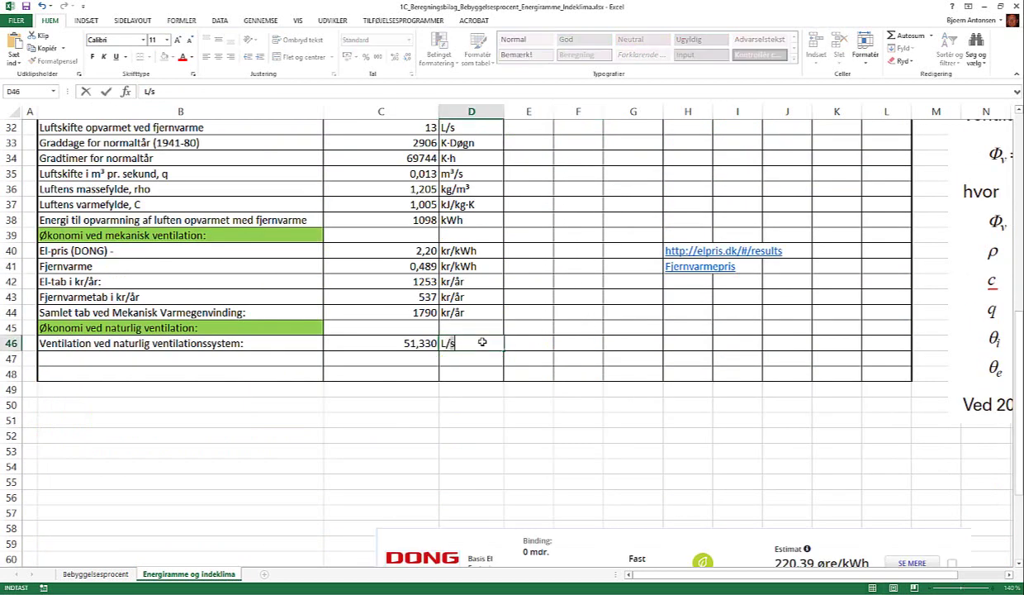
key("Return")
- Round the C46 airflow to a whole number, showing 51
left_click(425, 337)
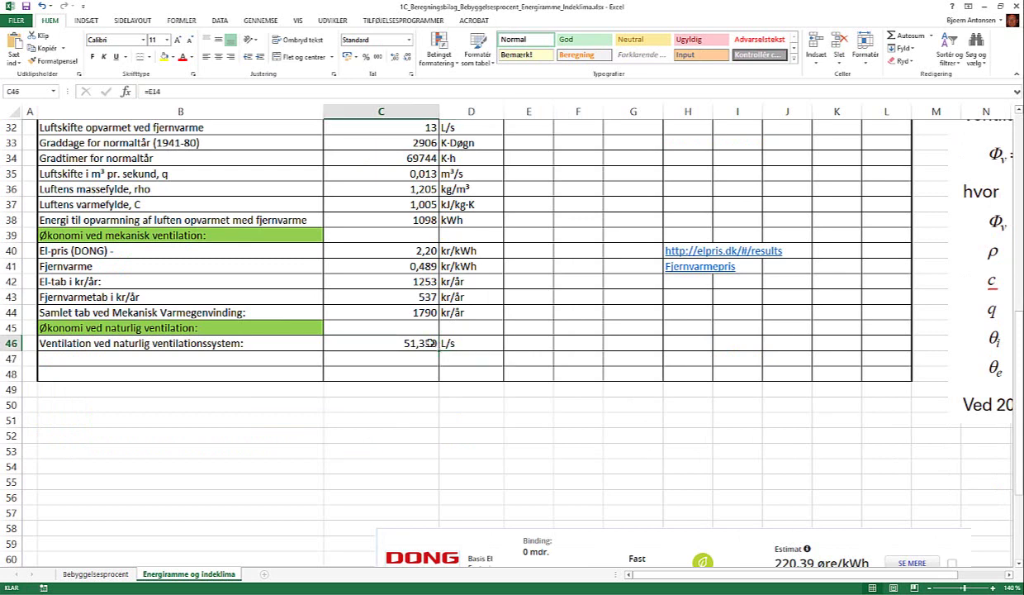
left_click(408, 61)
left_click(408, 61)
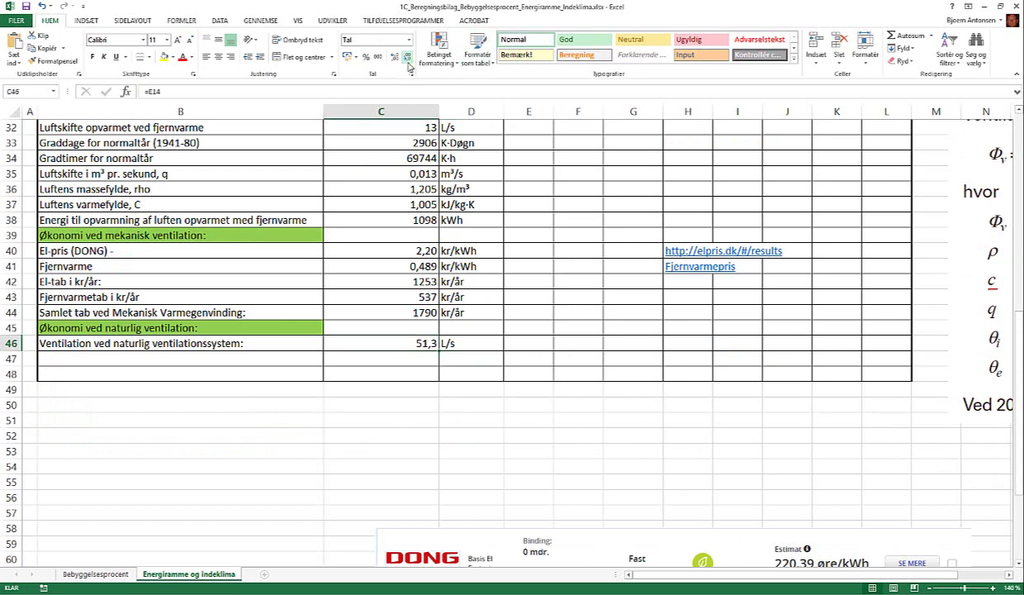
left_click(408, 62)
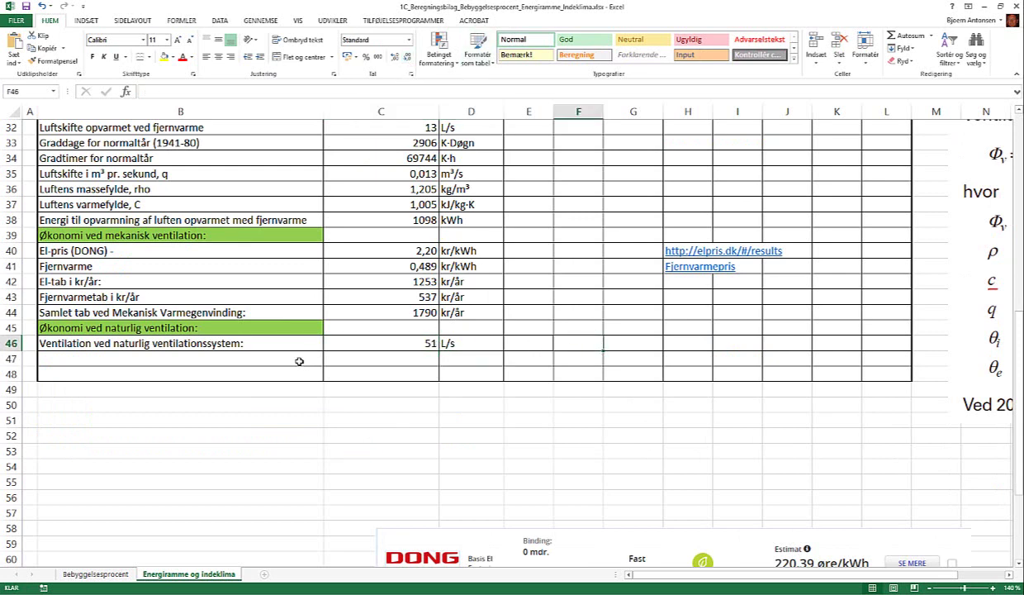
left_click(294, 352)
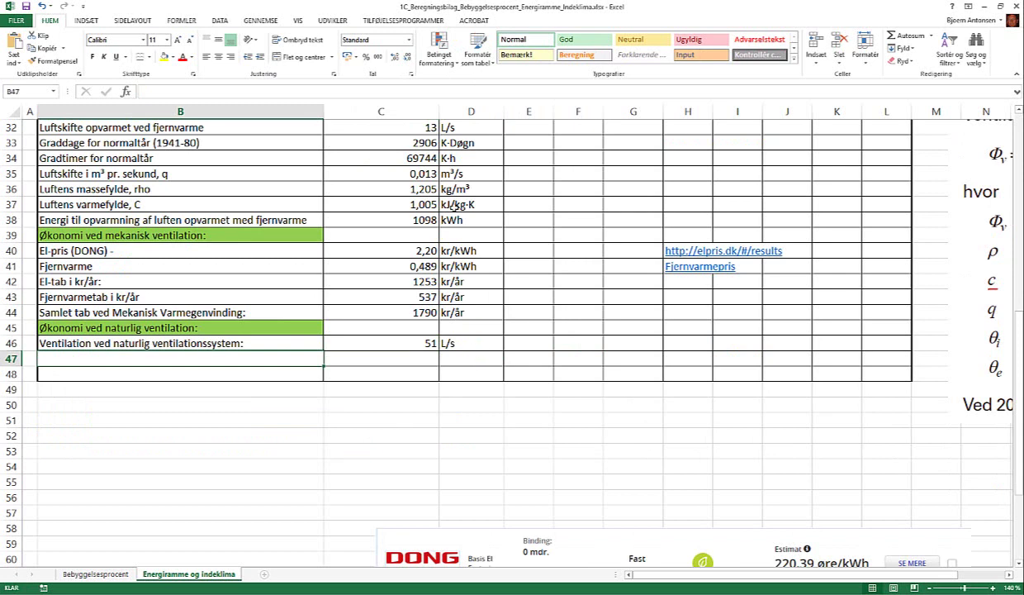
- Set B47 to =B33 and fill it across C47:D47, showing 2906 K·Døgn
scroll(459, 204, "up", 1)
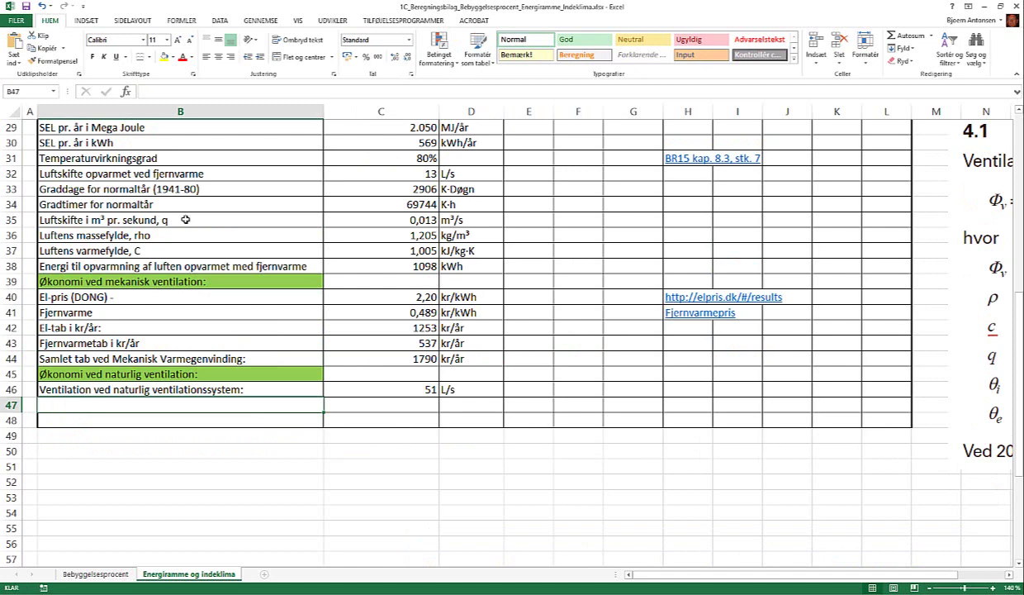
left_click(185, 219)
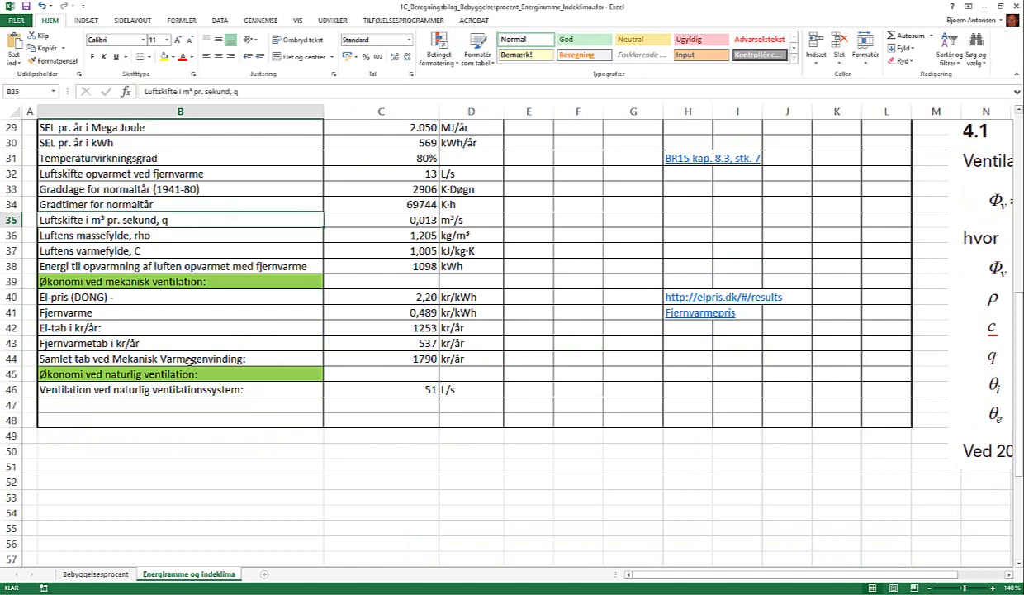
left_click(182, 404)
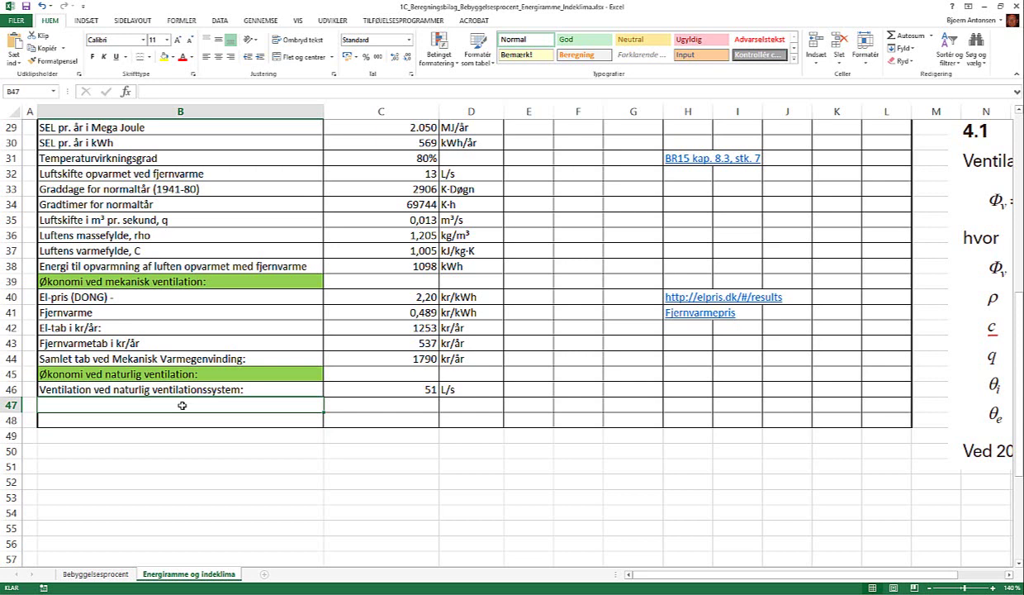
type("=")
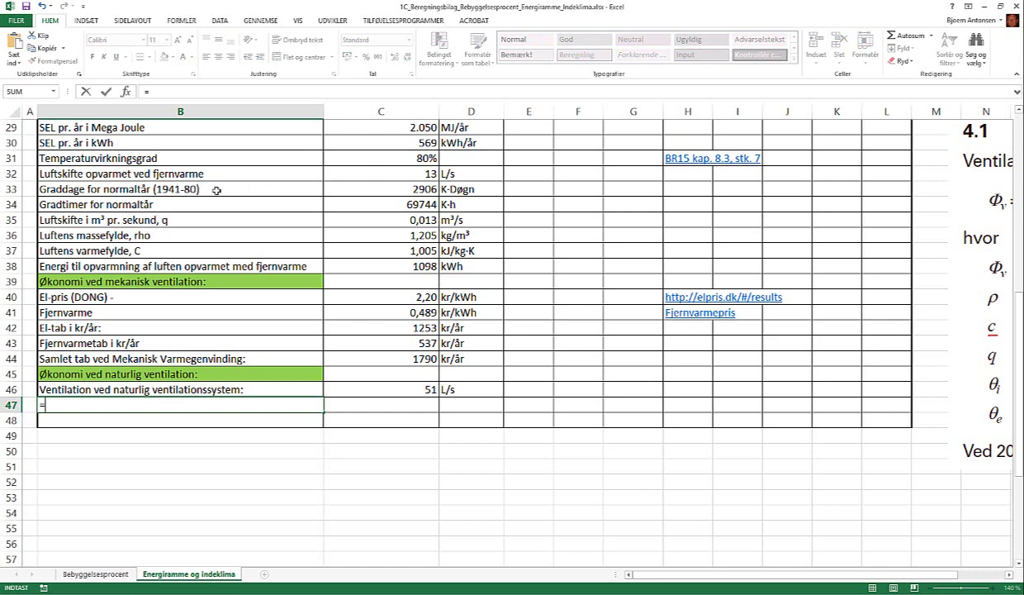
left_click(217, 190)
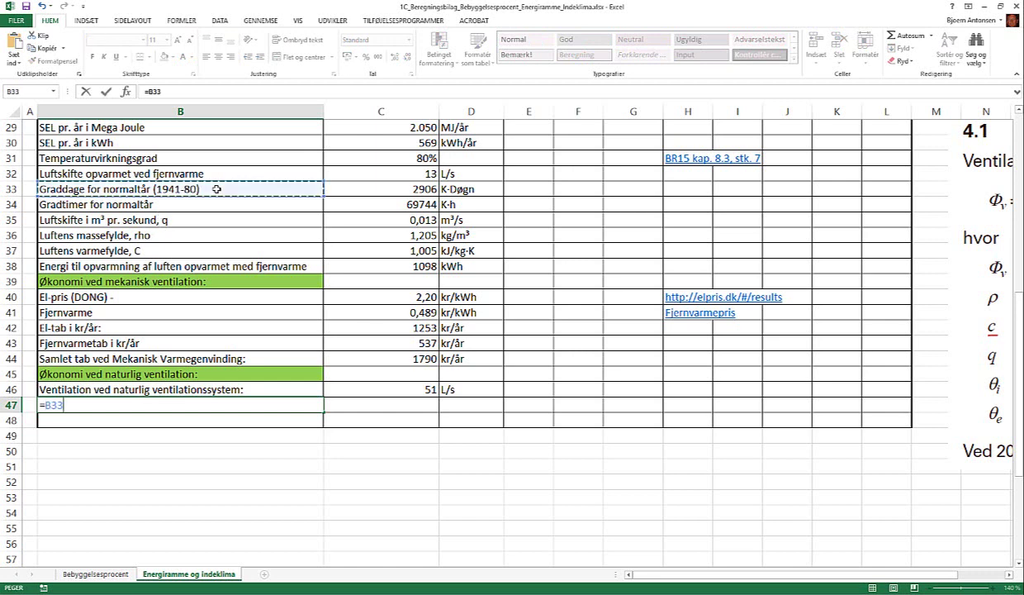
key("Return")
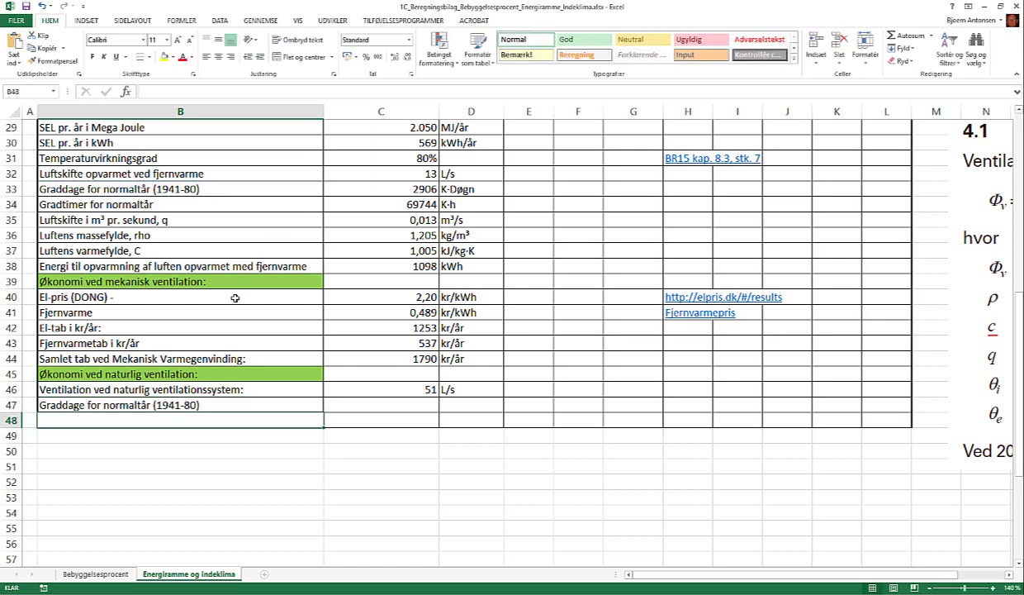
left_click(385, 394)
left_click(272, 404)
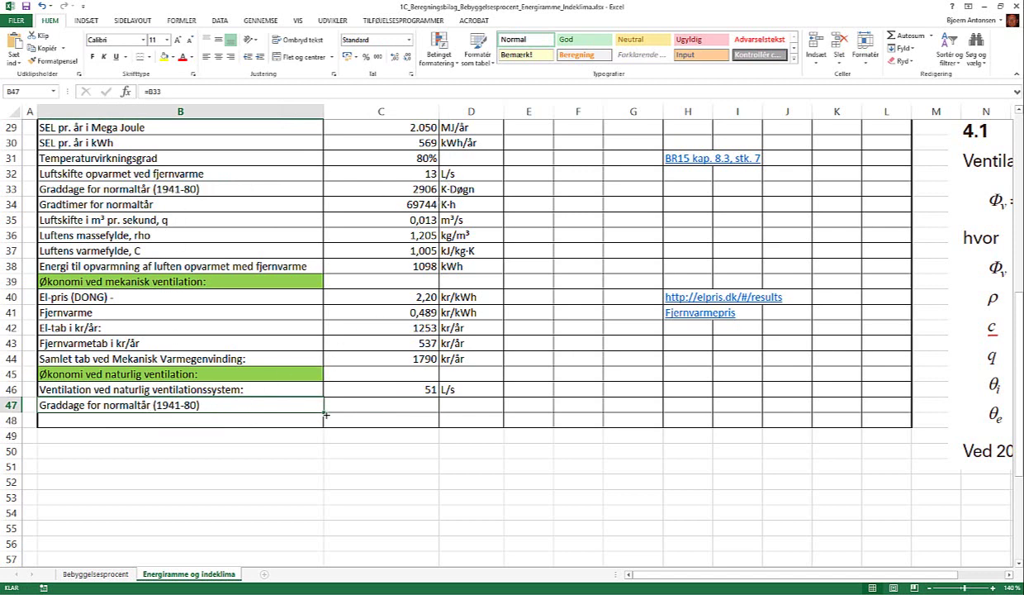
left_click_drag(324, 411, 479, 410)
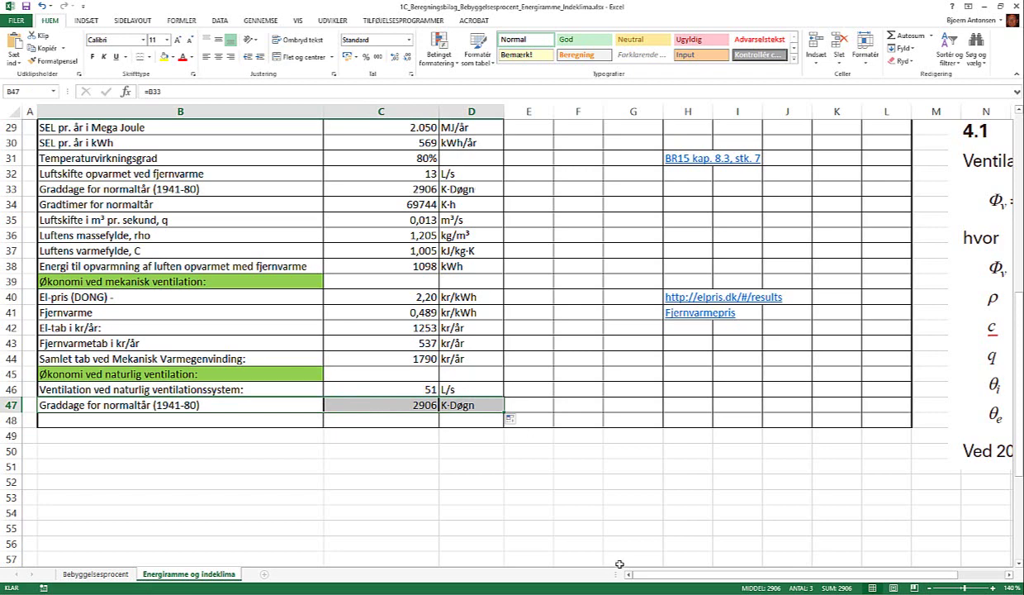
- Switch the copied row 47 cells to Fill Without Formatting
left_click(616, 513)
scroll(574, 479, "down", 3)
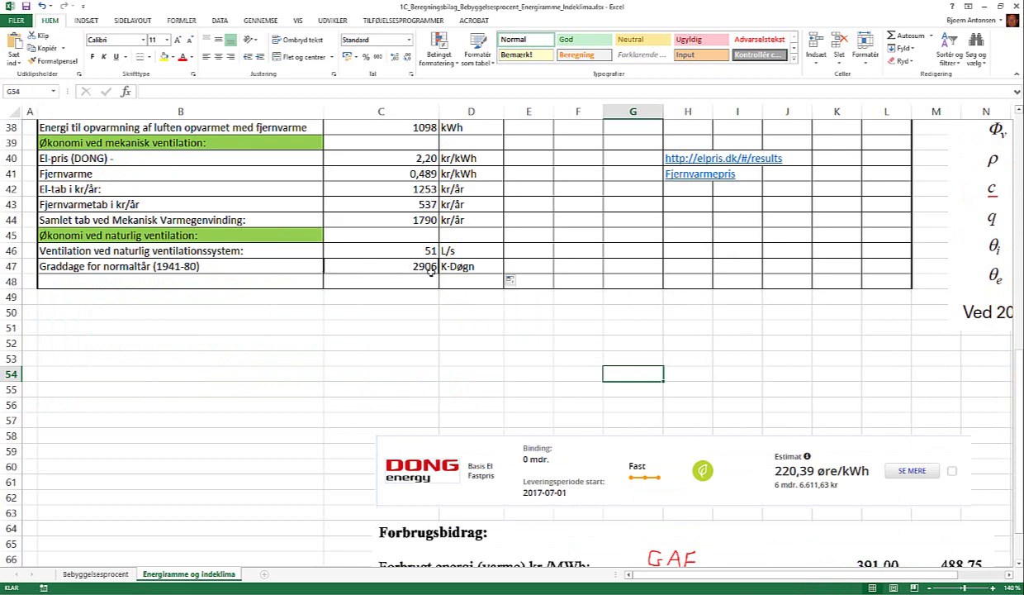
left_click(514, 282)
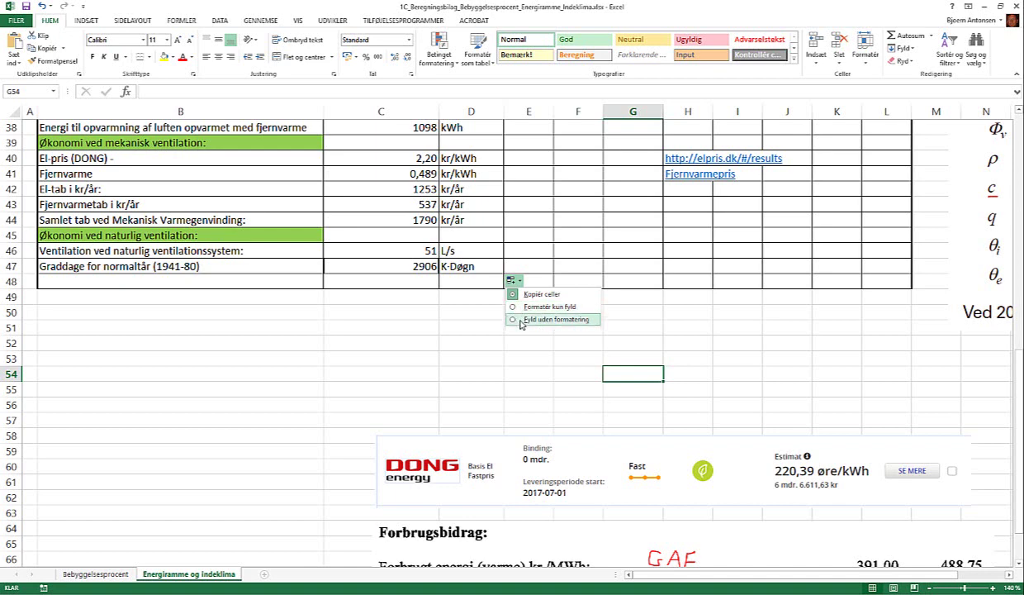
left_click(520, 320)
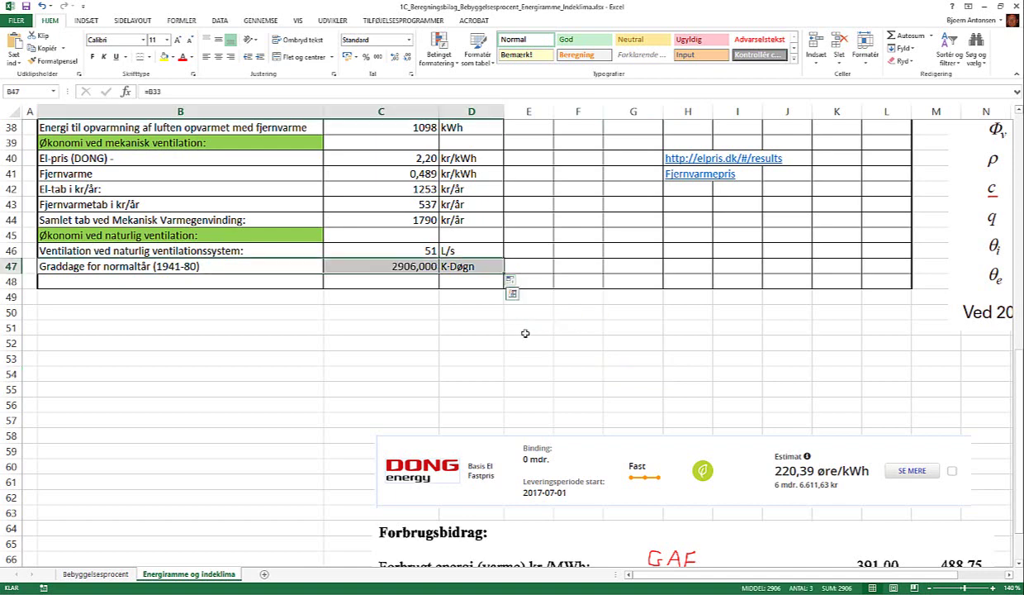
- Extend row 48's bordered grid down to row 63
left_click(505, 341)
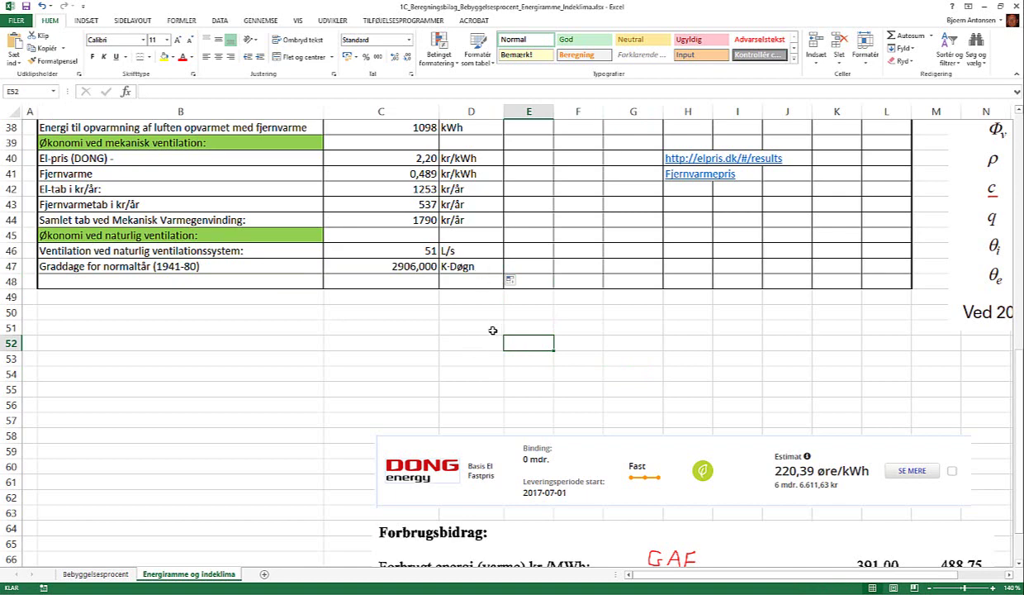
mouse_move(168, 279)
left_mouse_down()
mouse_move(480, 286)
mouse_move(902, 277)
left_mouse_up()
scroll(906, 313, "down", 2)
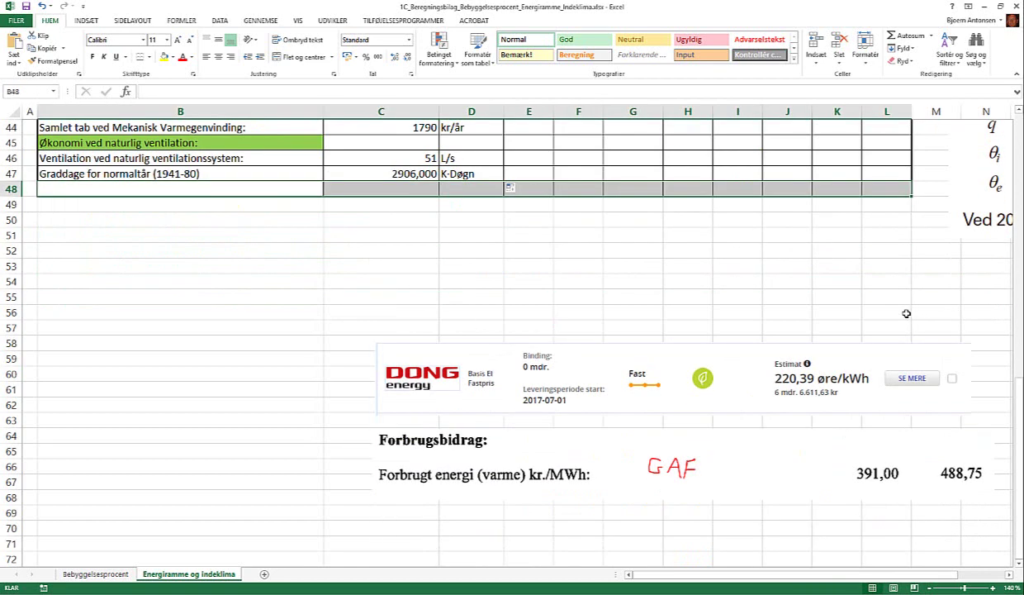
mouse_move(912, 196)
left_mouse_down()
mouse_move(921, 428)
mouse_move(893, 420)
left_mouse_up()
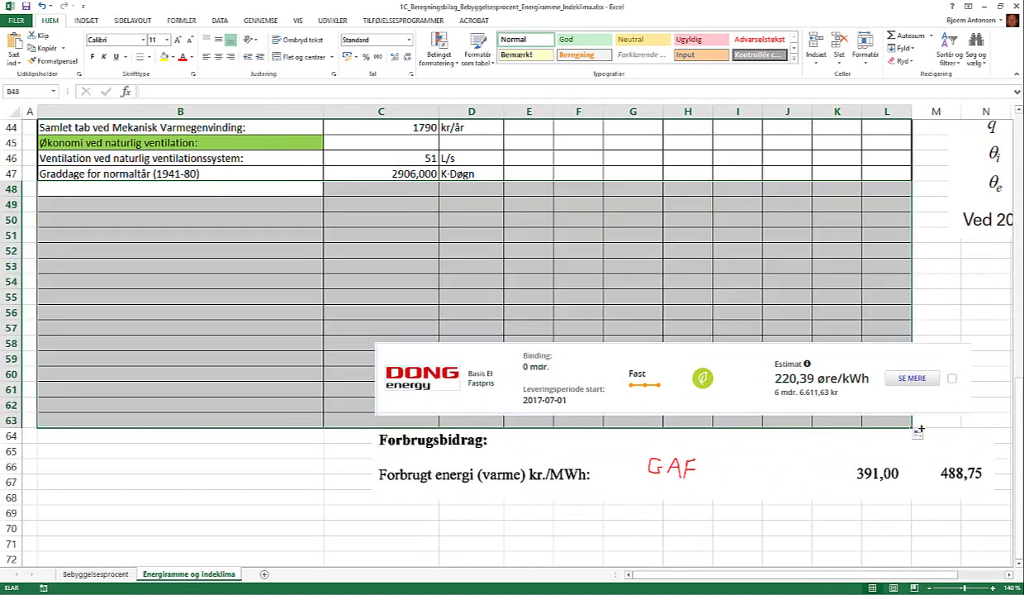
left_click(967, 326)
- Drag the DONG price picture further down and reselect the degree-day row B47:D47
scroll(834, 467, "down", 1)
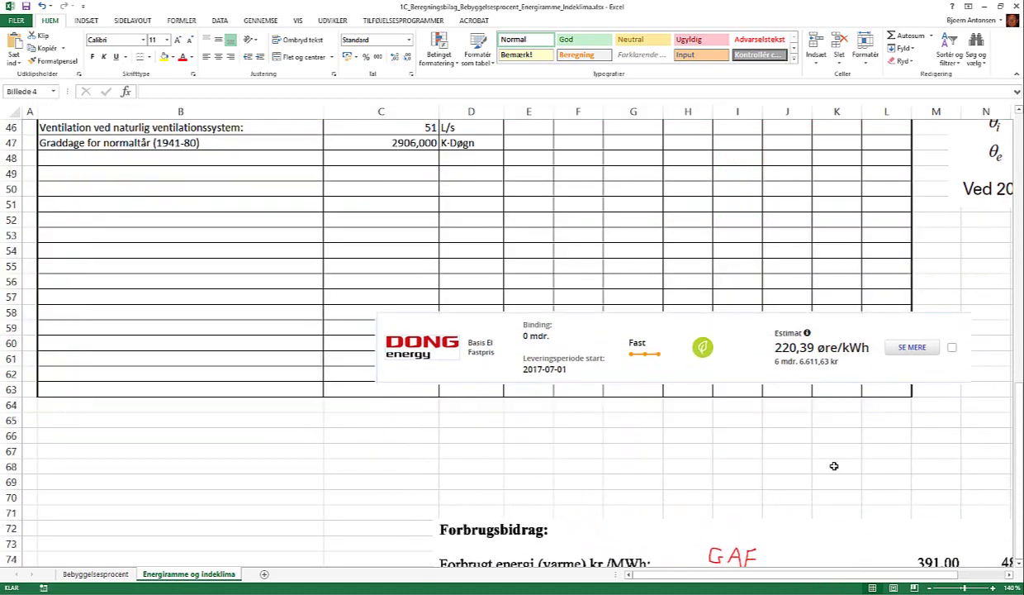
left_click_drag(739, 311, 790, 446)
scroll(774, 426, "up", 3)
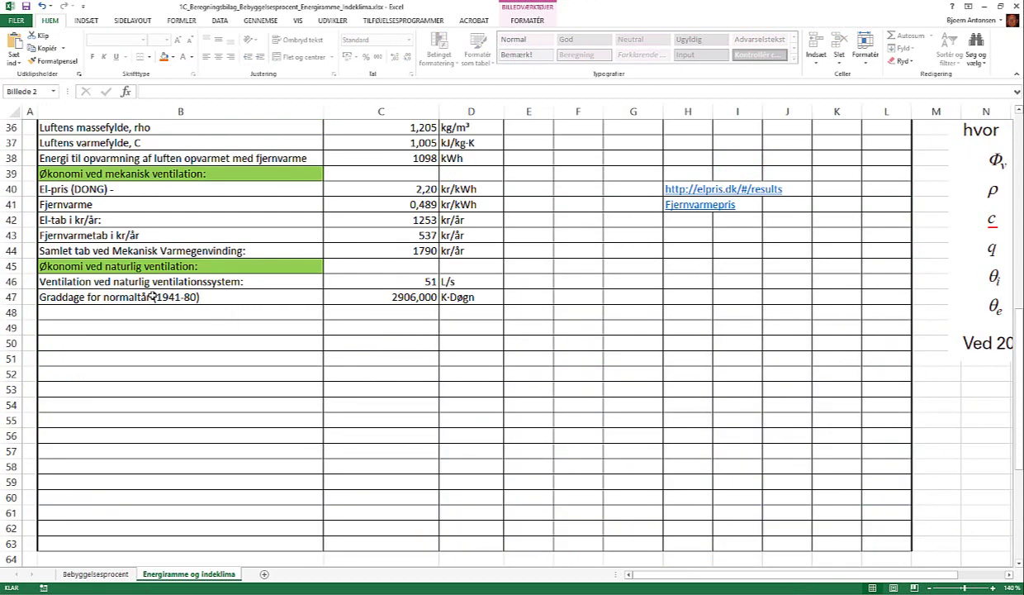
left_click_drag(154, 297, 467, 296)
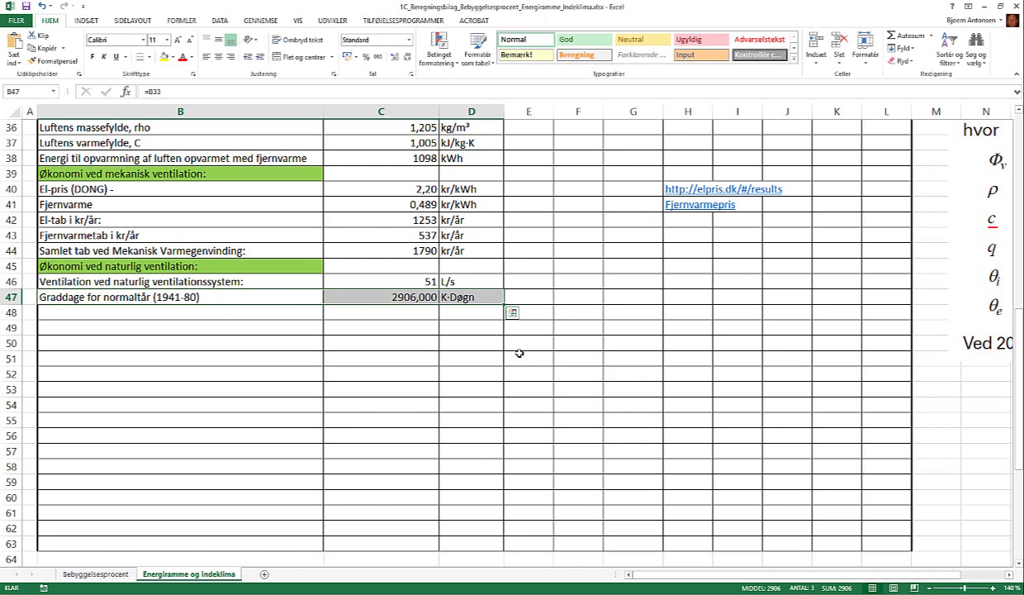
- Fill row 47's references down to row 52 and remove decimals from the large values in C47:C48
left_click_drag(502, 304, 500, 378)
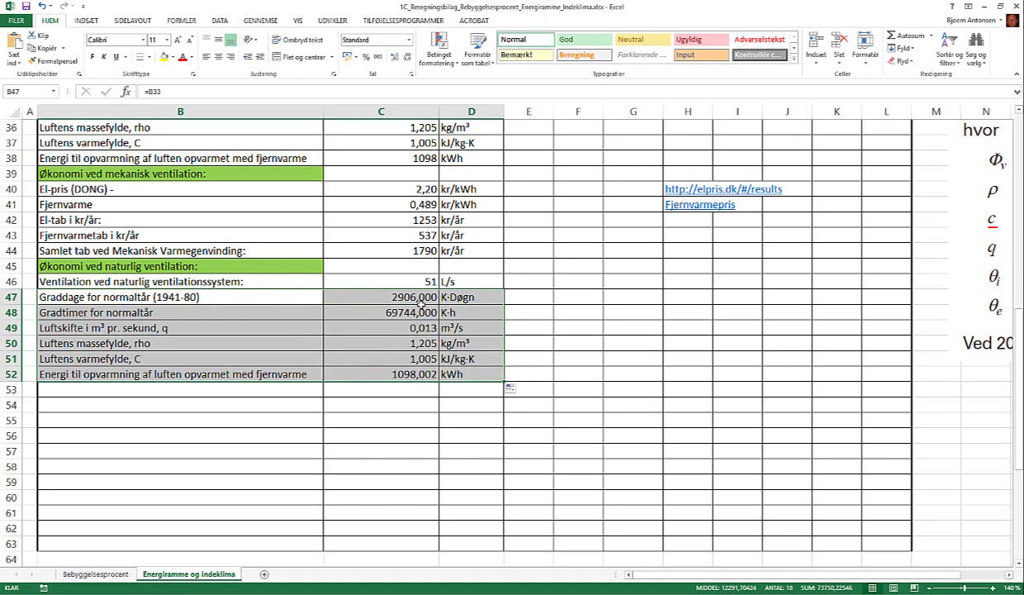
left_click_drag(409, 294, 427, 314)
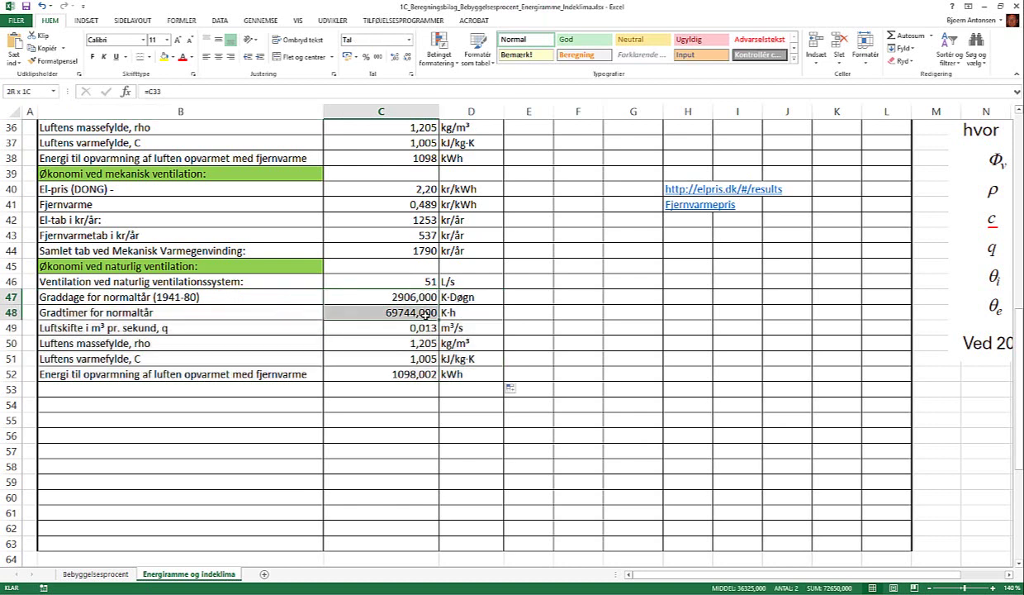
left_click(406, 58)
left_click(406, 57)
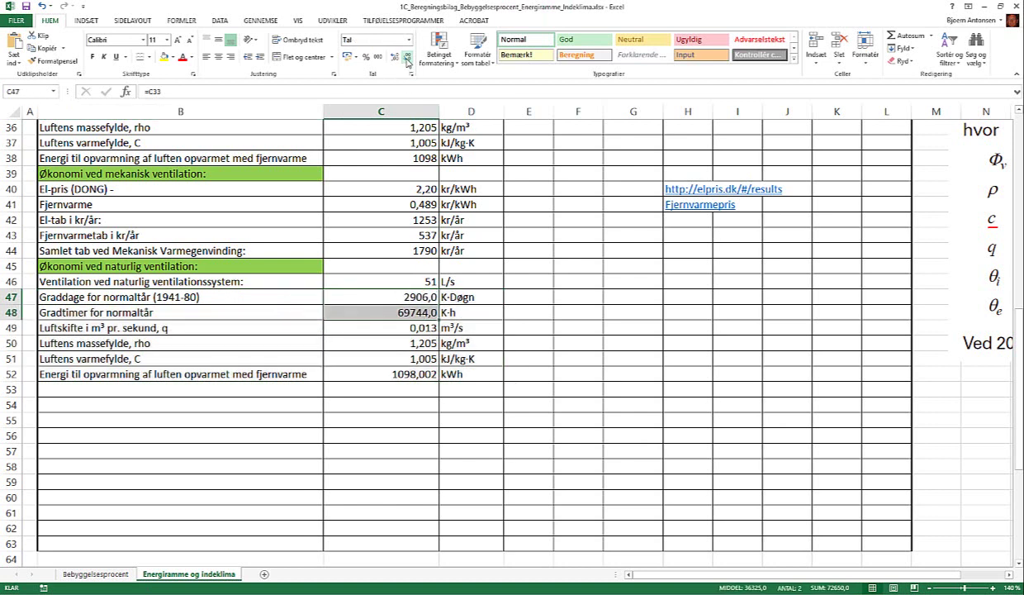
left_click(407, 57)
- Set the C49 air change to the C46 airflow divided by 1000, giving 0,051 m³/s
left_click(430, 328)
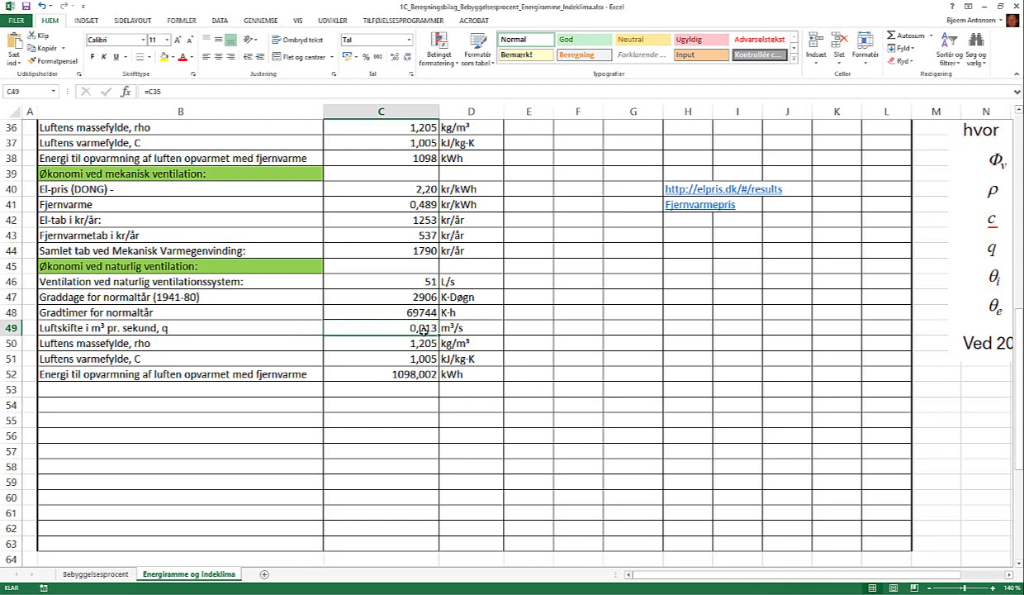
double_click(424, 328)
scroll(574, 355, "up", 4)
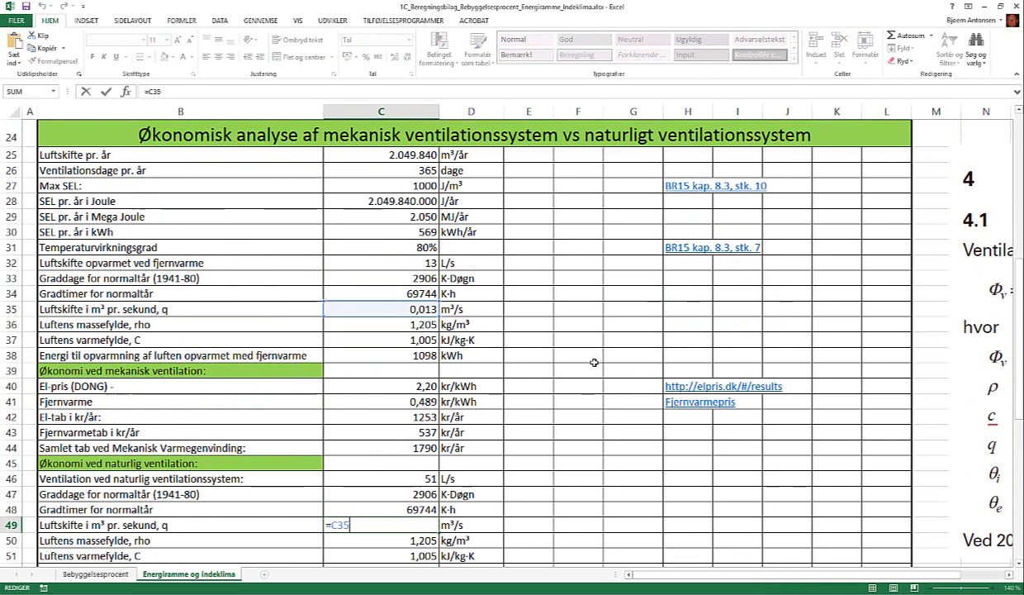
scroll(562, 363, "up", 1)
scroll(558, 366, "down", 2)
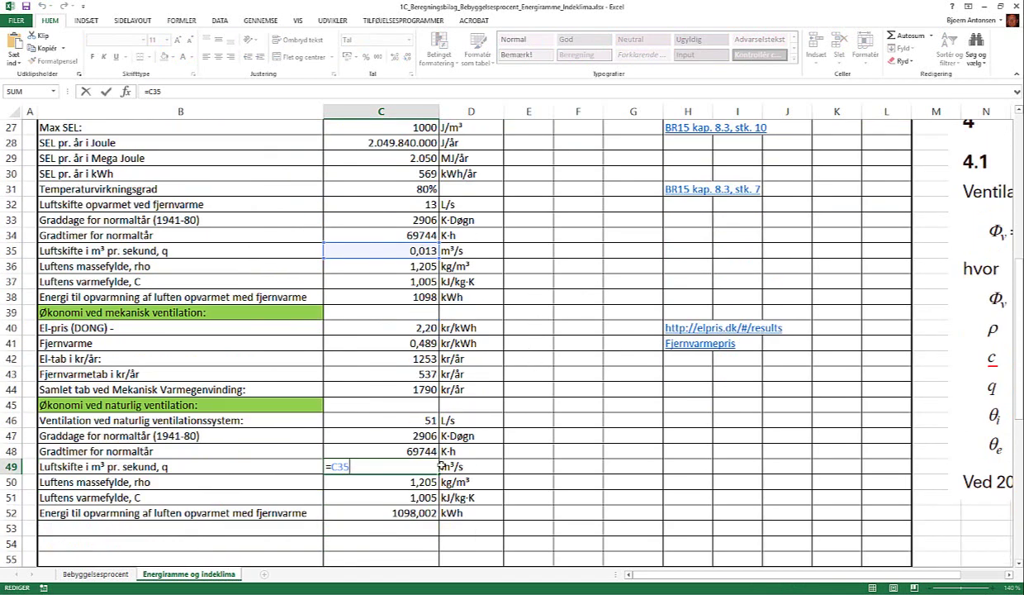
key("ctrl+Return")
scroll(437, 452, "down", 3)
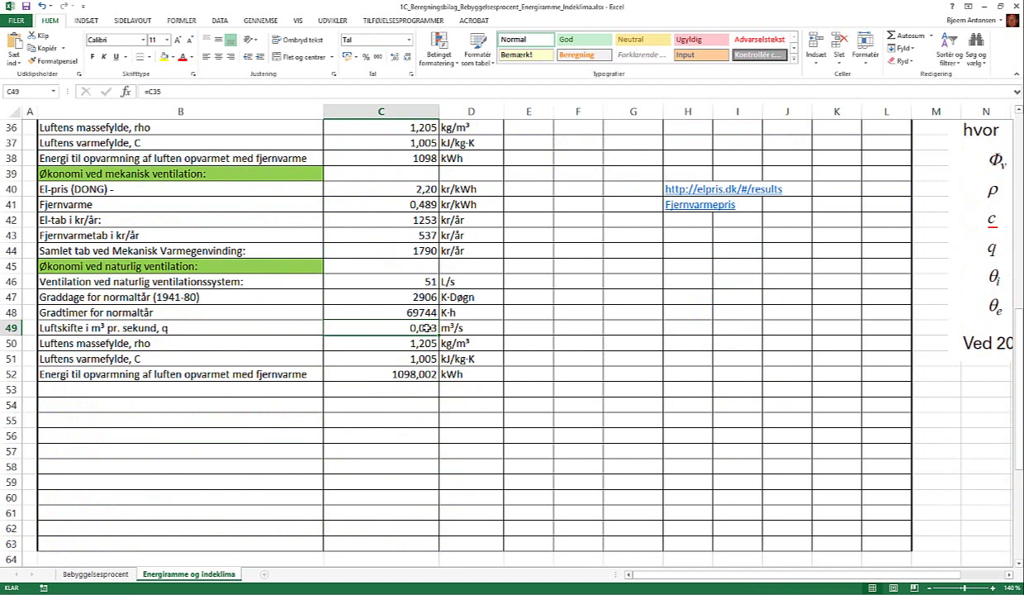
type("=")
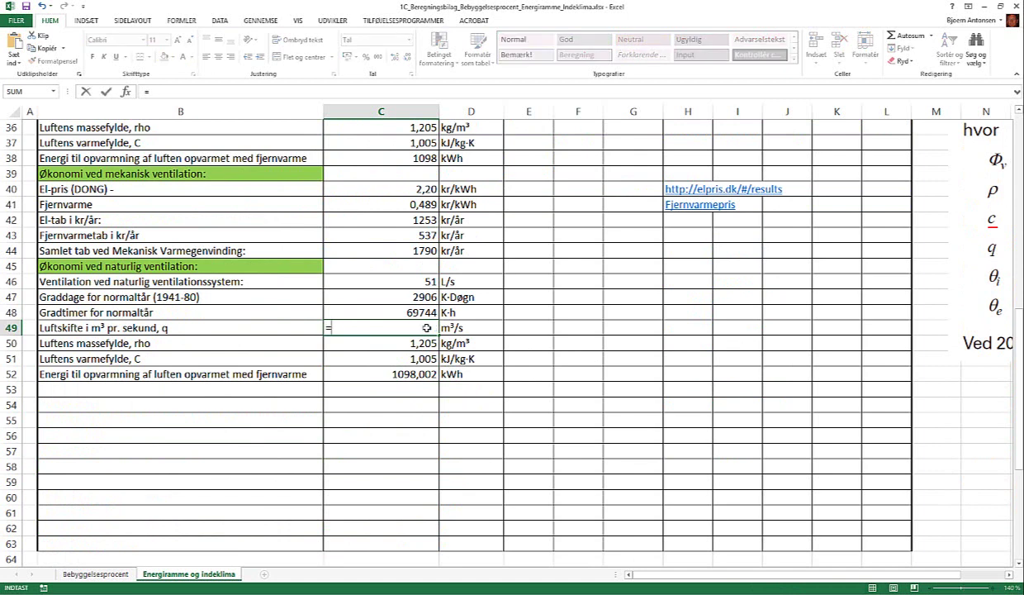
key("Up")
key("Up")
key("Up")
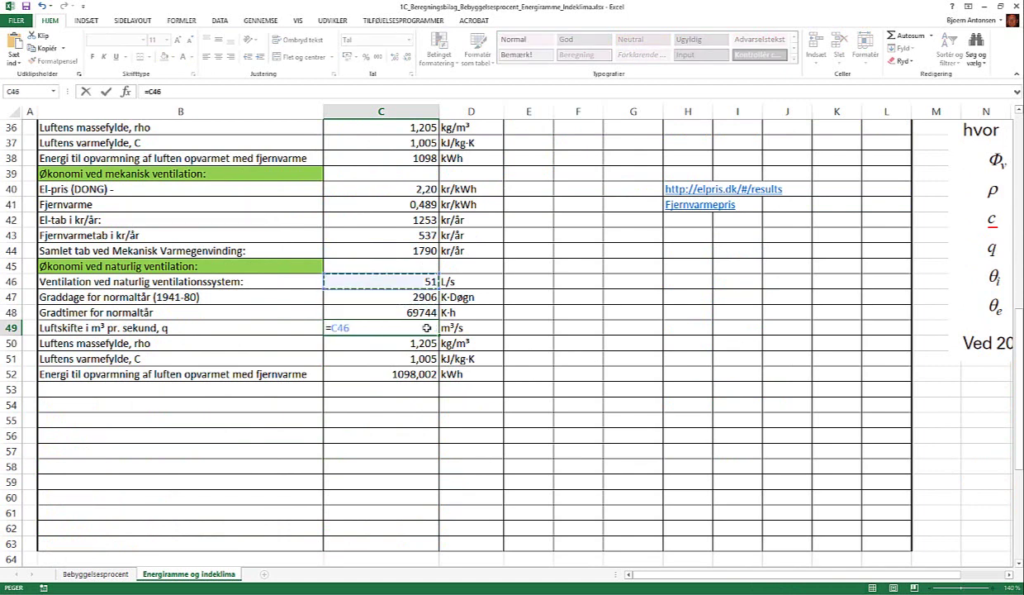
type("/")
type("1000")
key("Return")
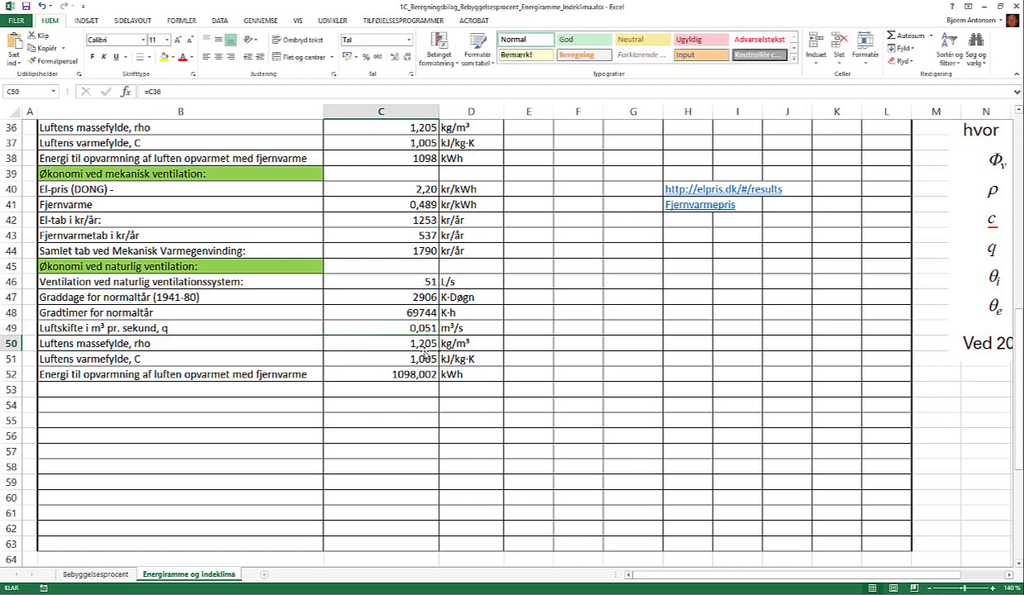
- Check the C51 and C52 links and compare the energy formula with mechanical C38
left_click(422, 360)
left_click(423, 375)
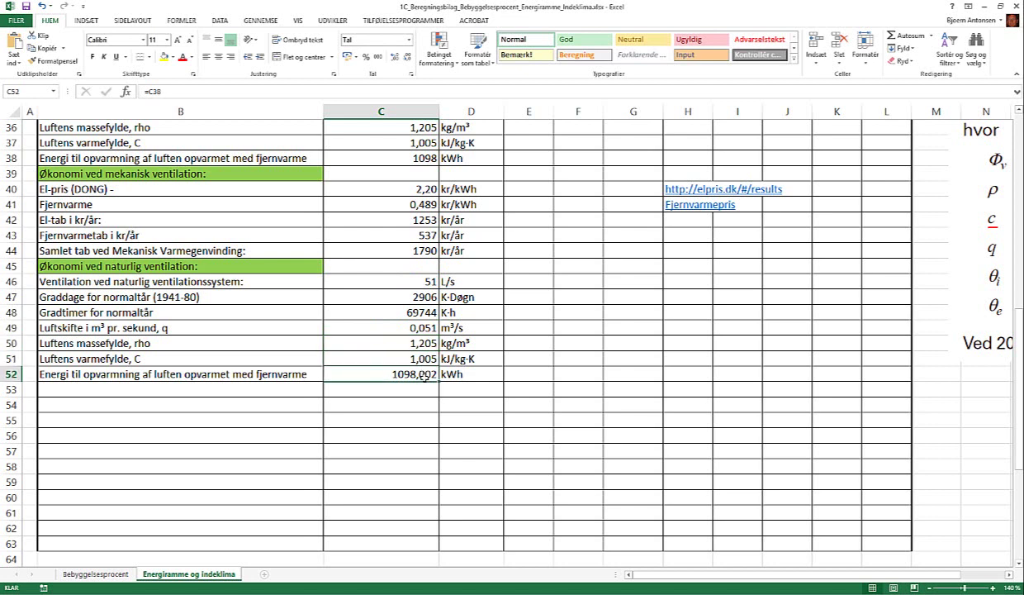
double_click(423, 375)
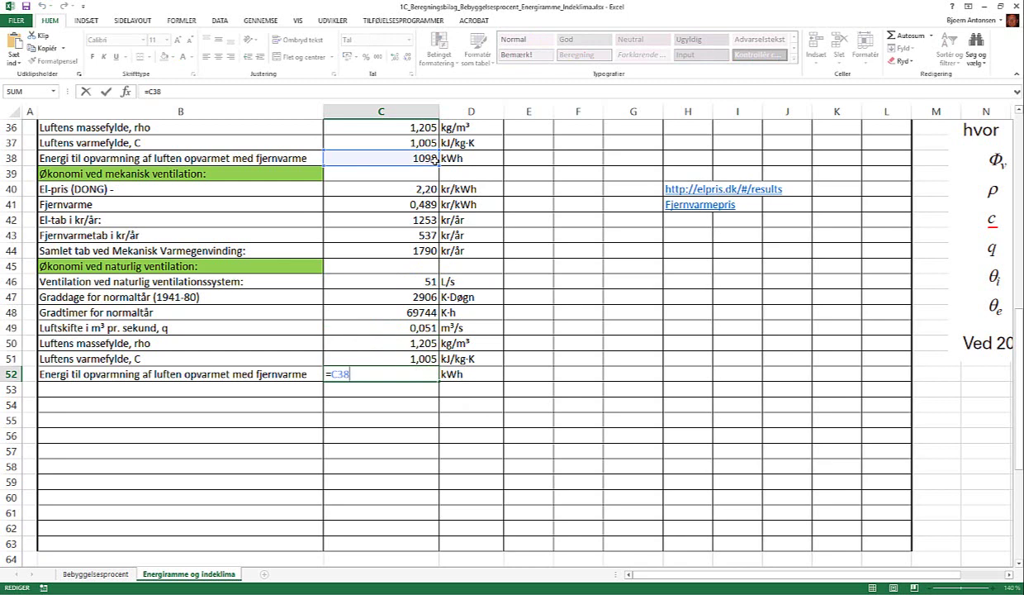
key("ctrl+Return")
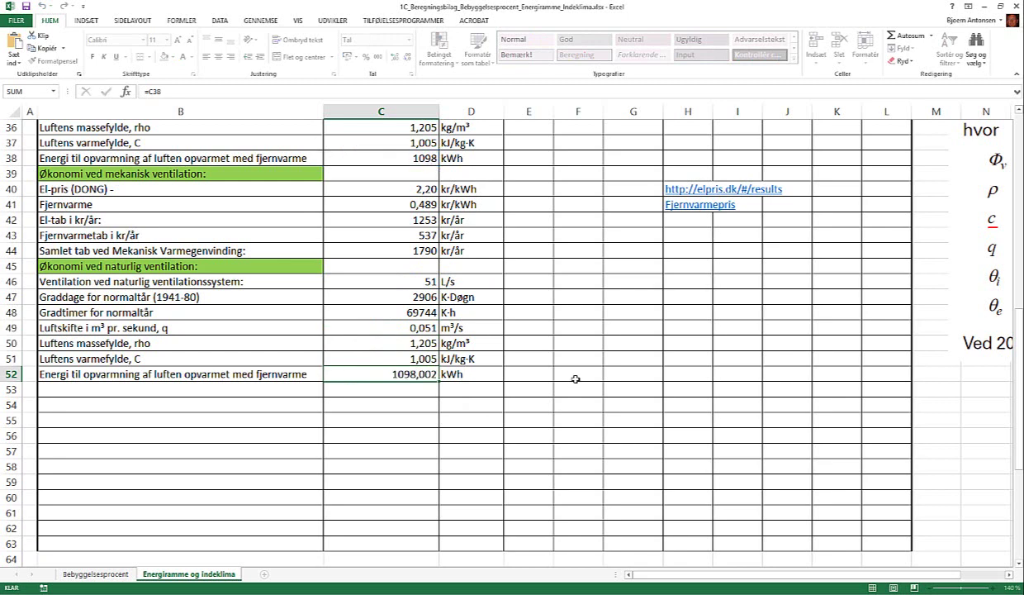
scroll(501, 297, "up", 2)
scroll(512, 302, "down", 2)
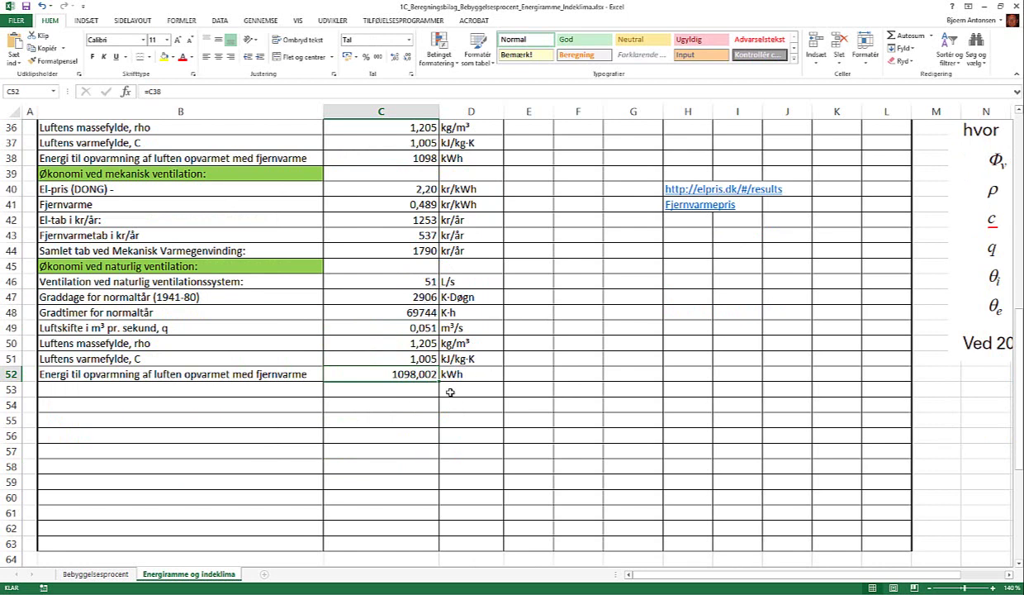
scroll(438, 339, "up", 1)
double_click(411, 204)
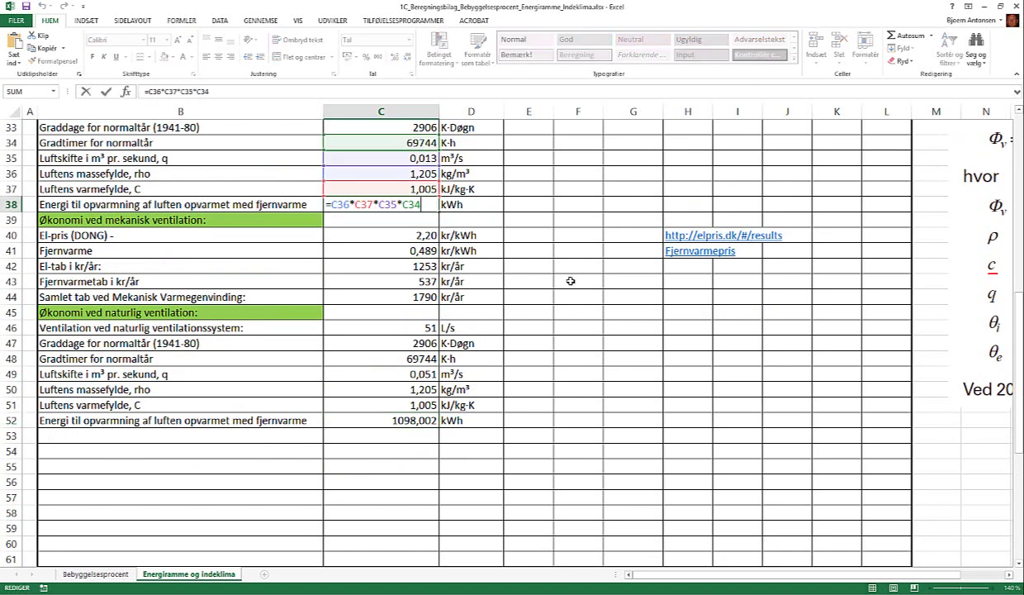
scroll(453, 235, "up", 2)
key("Escape")
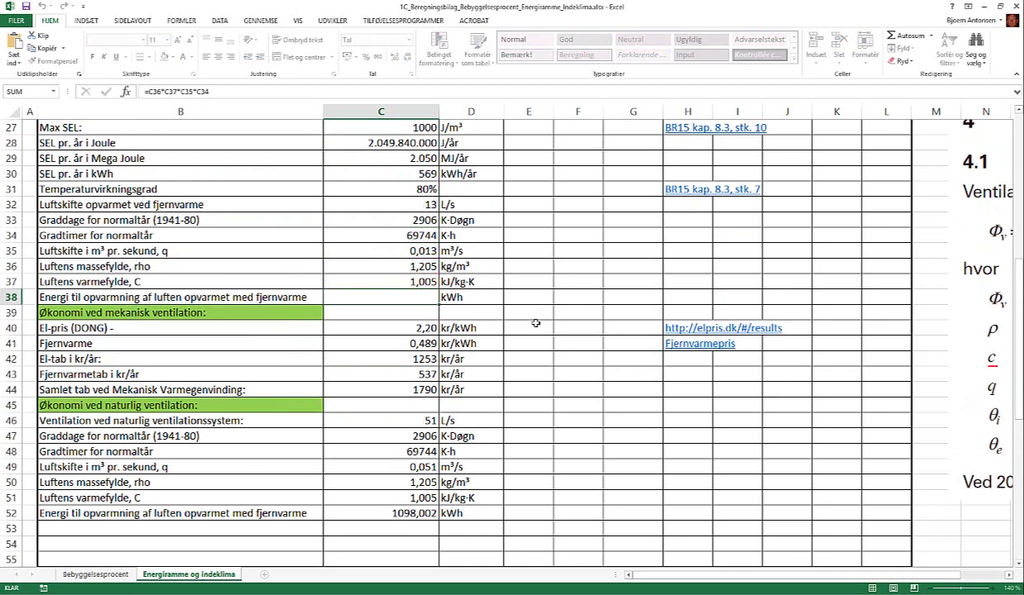
scroll(480, 478, "down", 3)
scroll(480, 478, "down", 1)
left_click(431, 327)
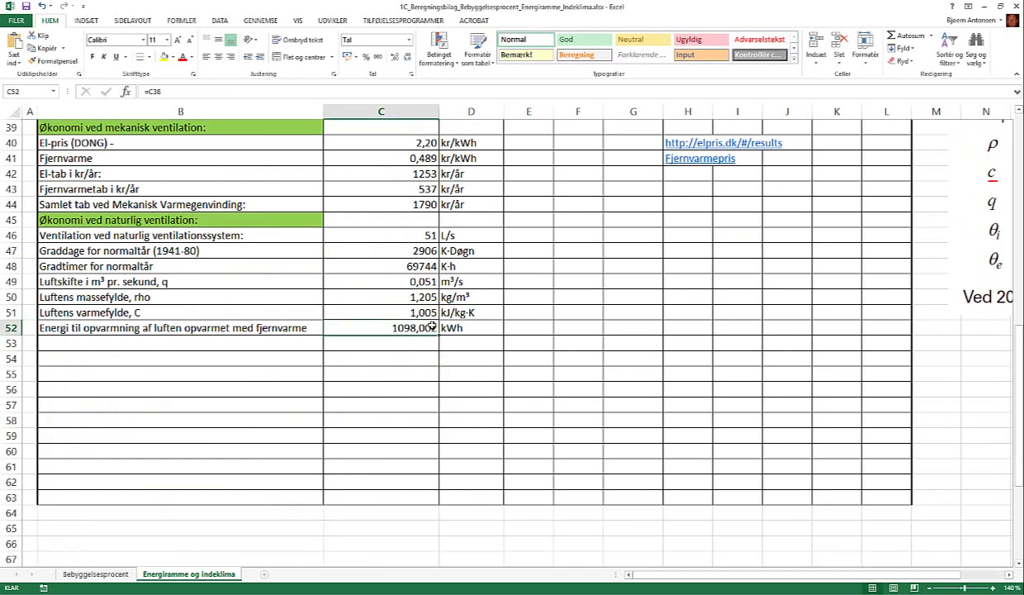
- Enter =C48*C49*C50*C51 in C52 for the natural-ventilation heating energy
type("=")
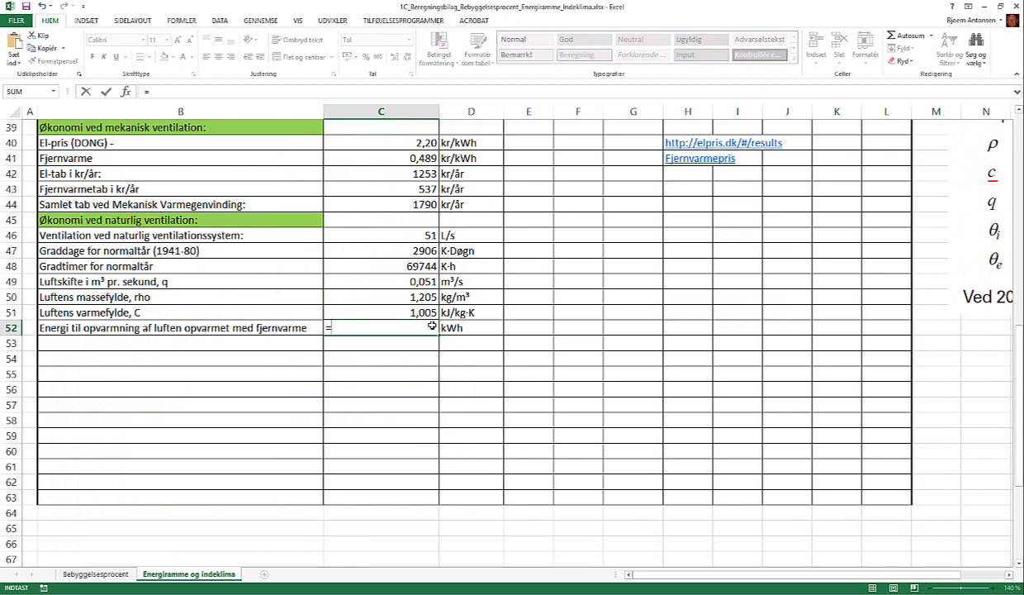
left_click(421, 266)
type("*")
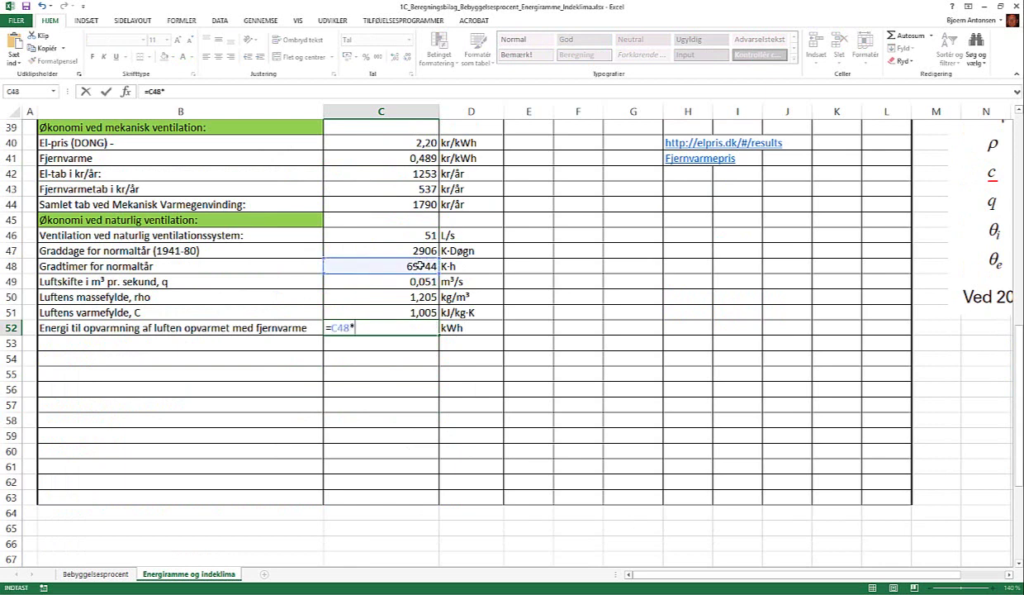
left_click(424, 281)
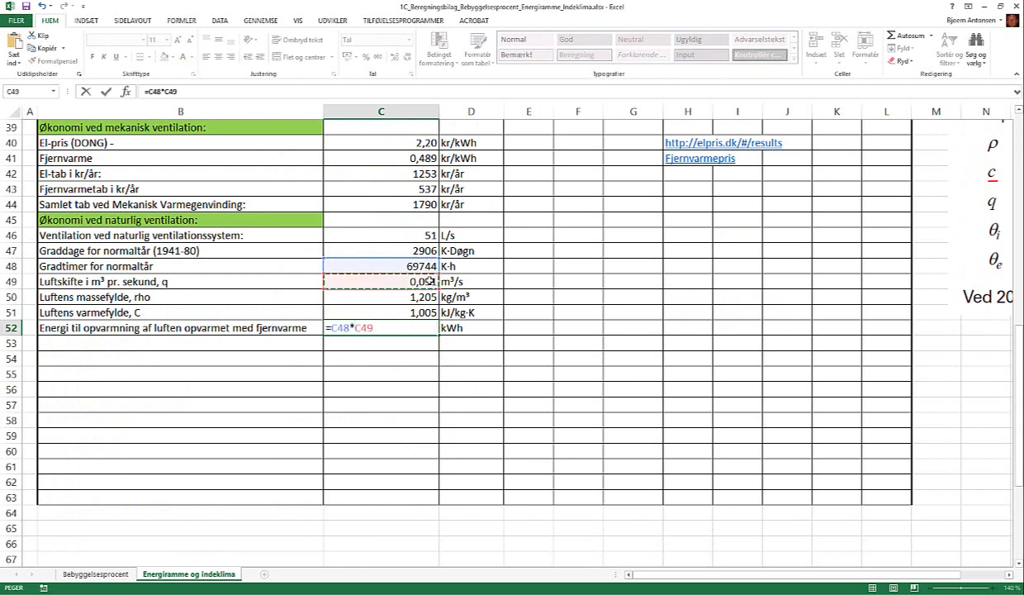
type("*")
left_click(430, 296)
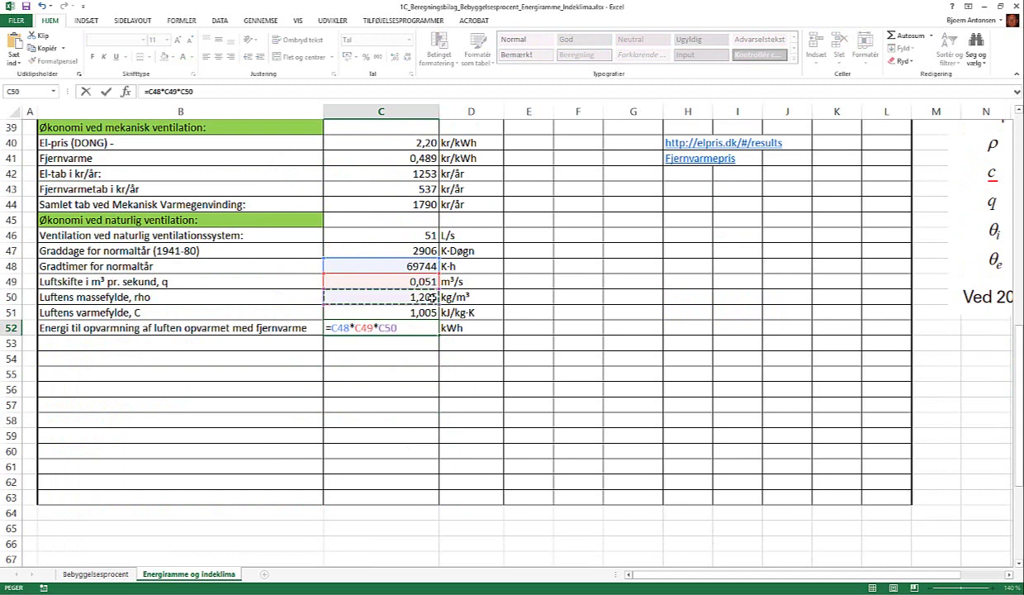
type("*")
left_click(424, 312)
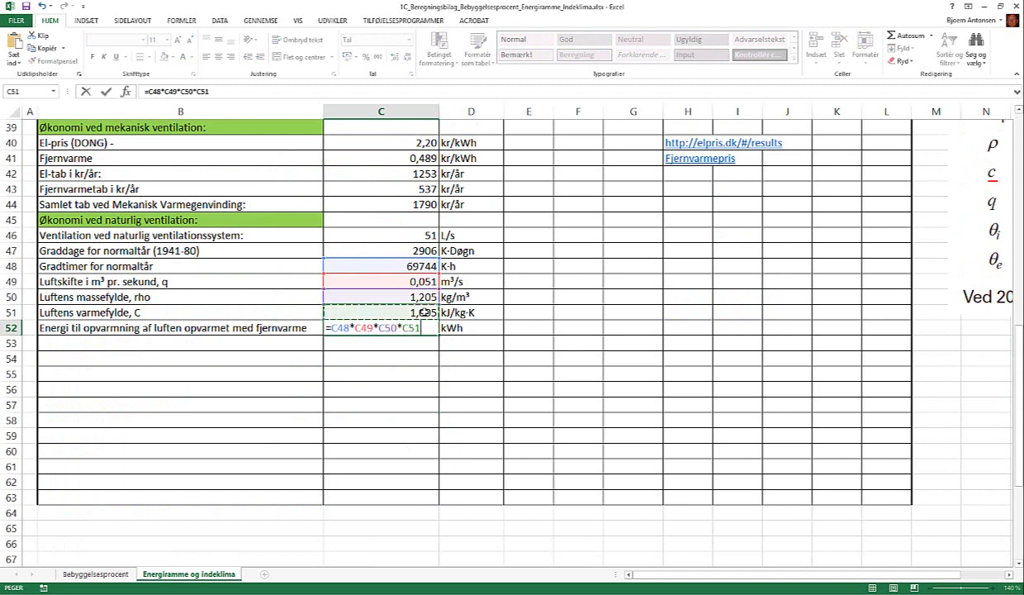
key("Return")
- Show the C52 energy result as a whole number, 4335 kWh
key("Up")
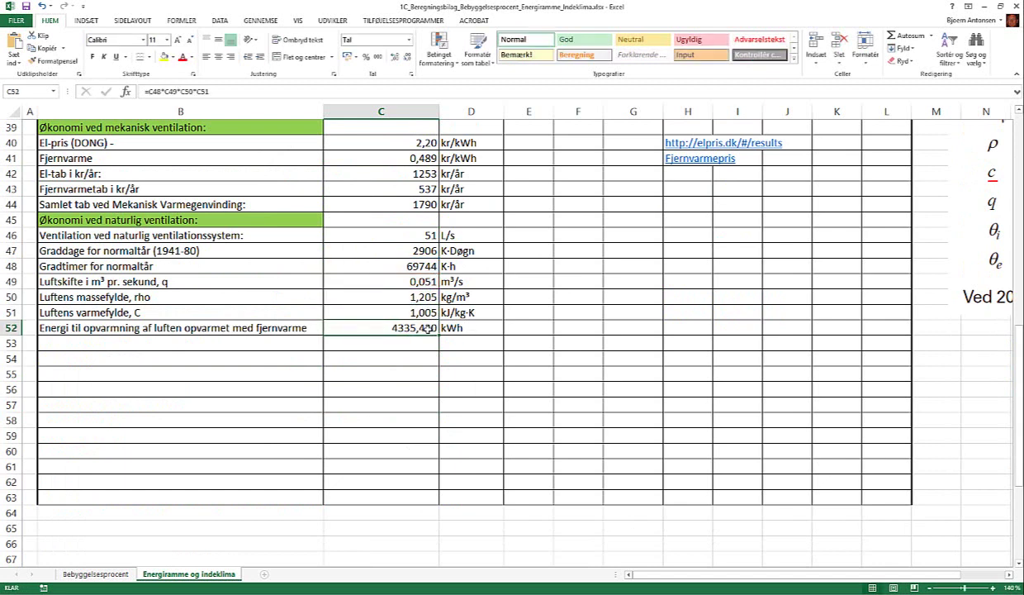
left_click(406, 58)
left_click(406, 58)
left_click(406, 58)
left_click(570, 248)
- Compare the finished C52 energy formula with the mechanical energy formula in C38
left_click(426, 328)
double_click(405, 328)
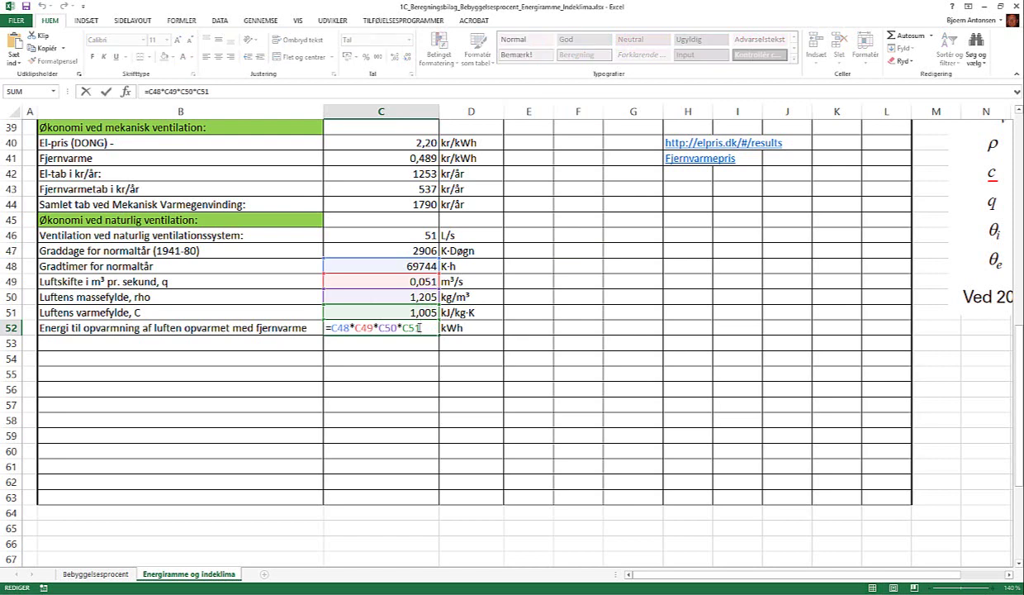
key("Escape")
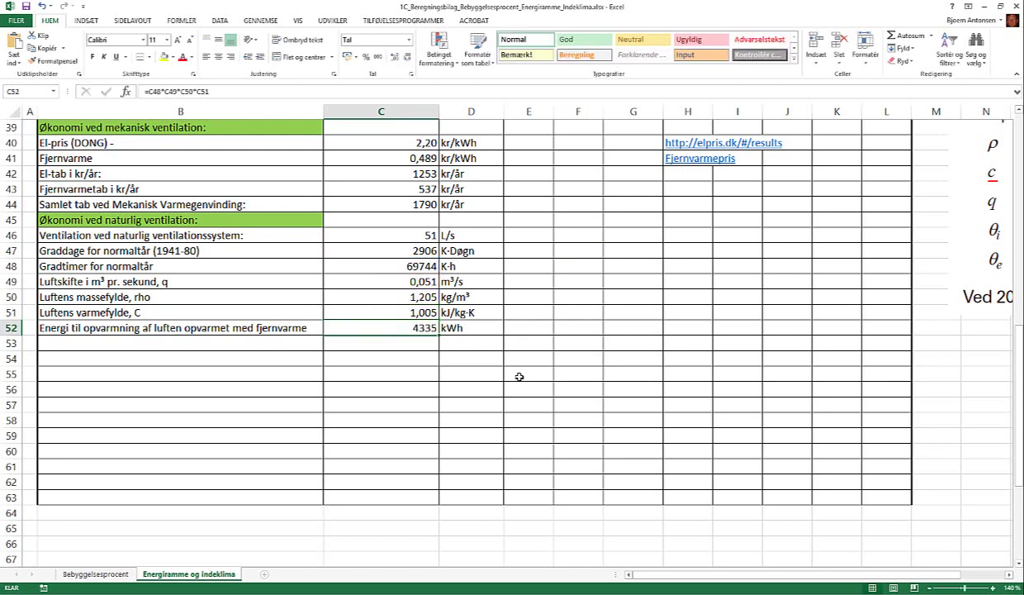
scroll(518, 375, "up", 3)
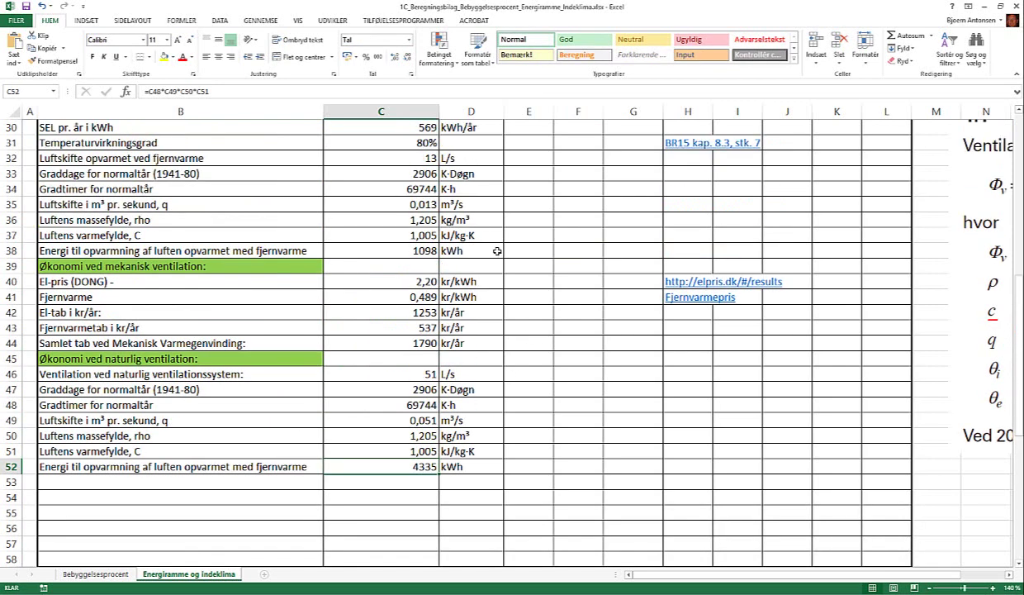
left_click(421, 251)
double_click(422, 251)
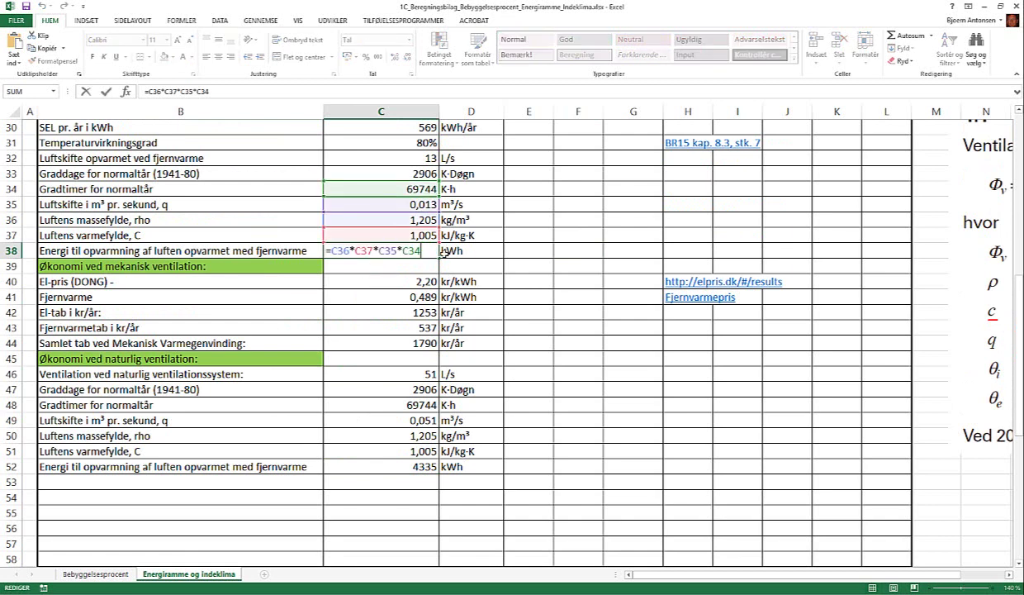
key("Escape")
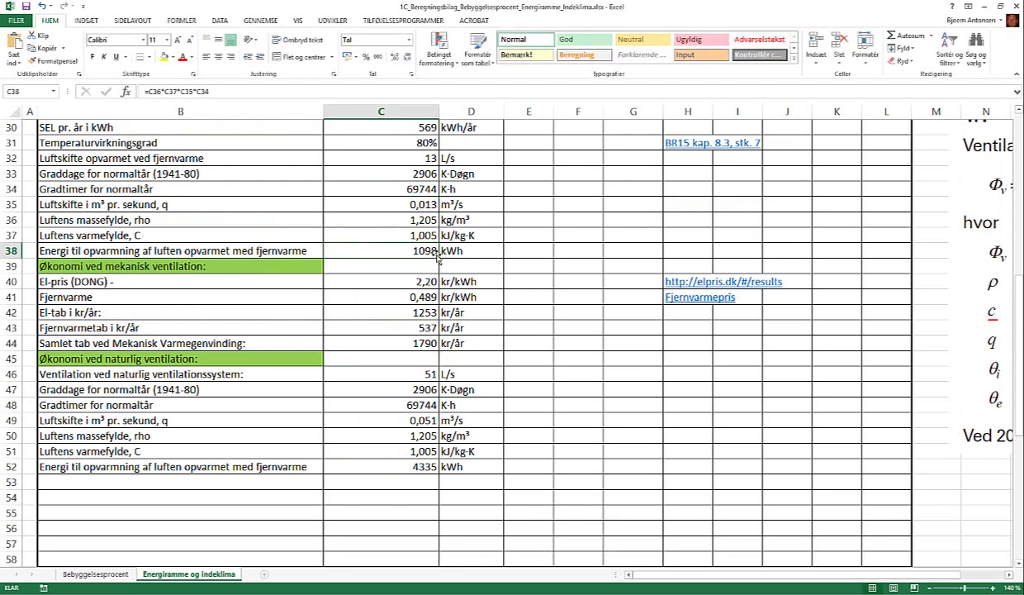
scroll(440, 369, "down", 1)
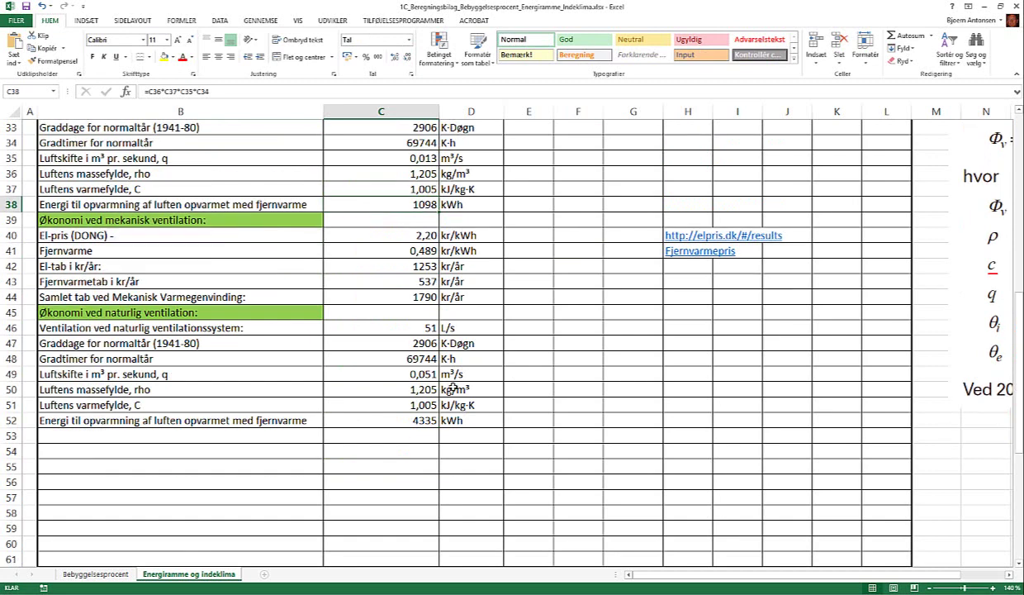
left_click(419, 421)
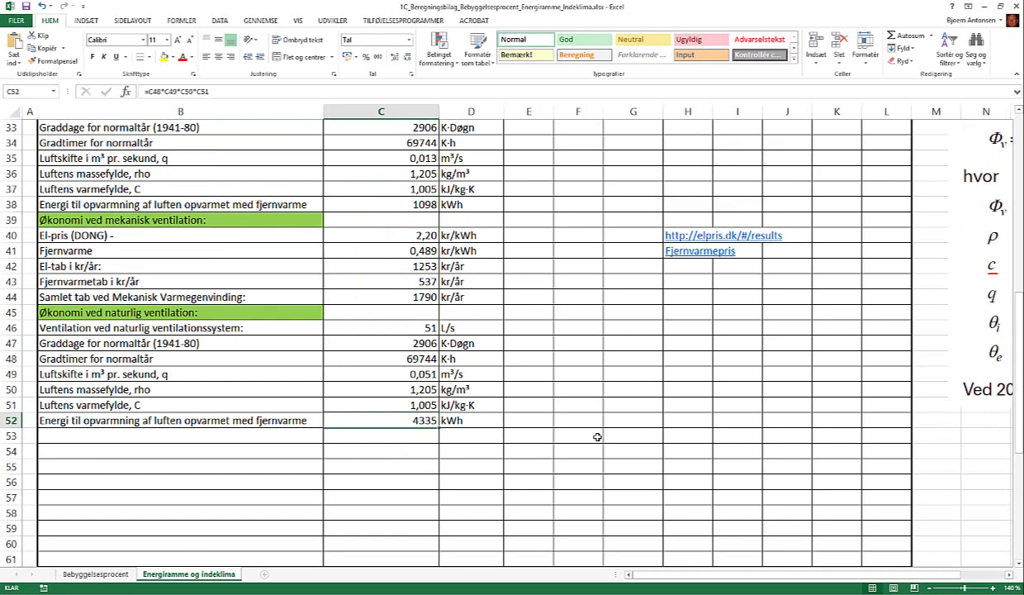
scroll(595, 435, "down", 1)
scroll(595, 435, "up", 1)
left_click(127, 437)
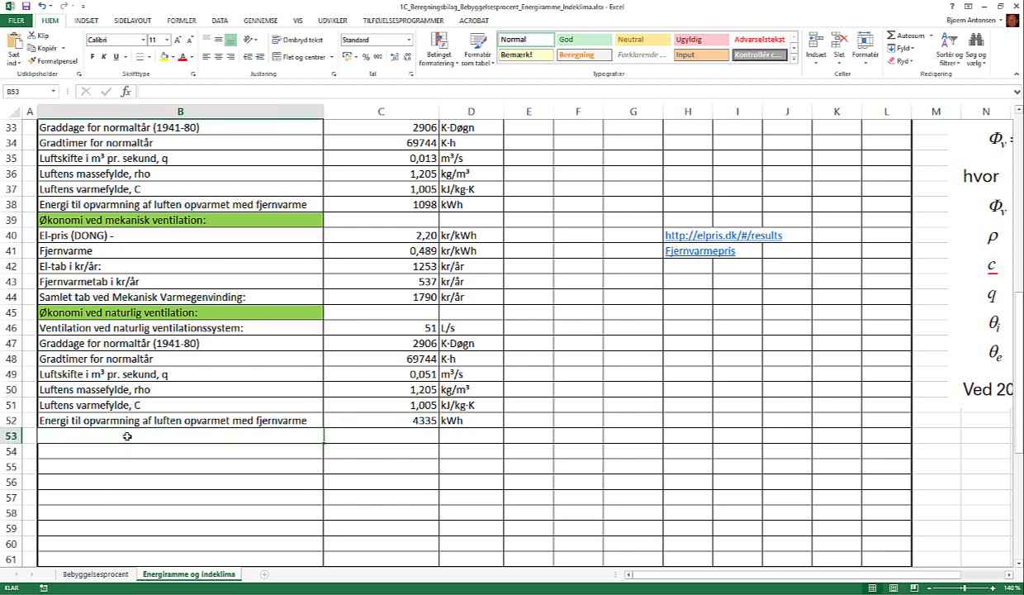
- Link row 53 to the Fjernvarme row 41 across B53:D53, filling without formatting
type("=")
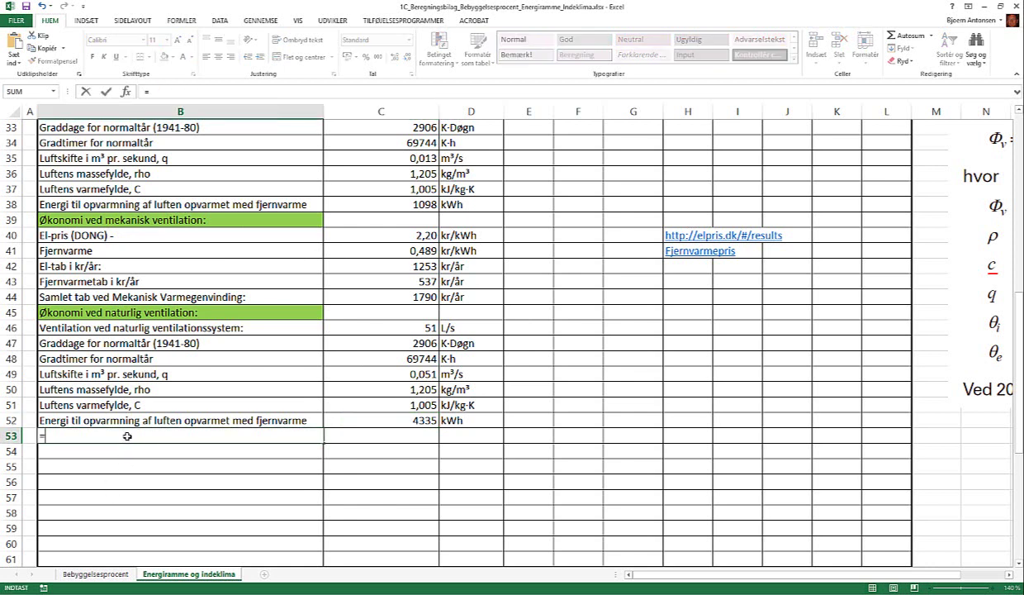
left_click(93, 250)
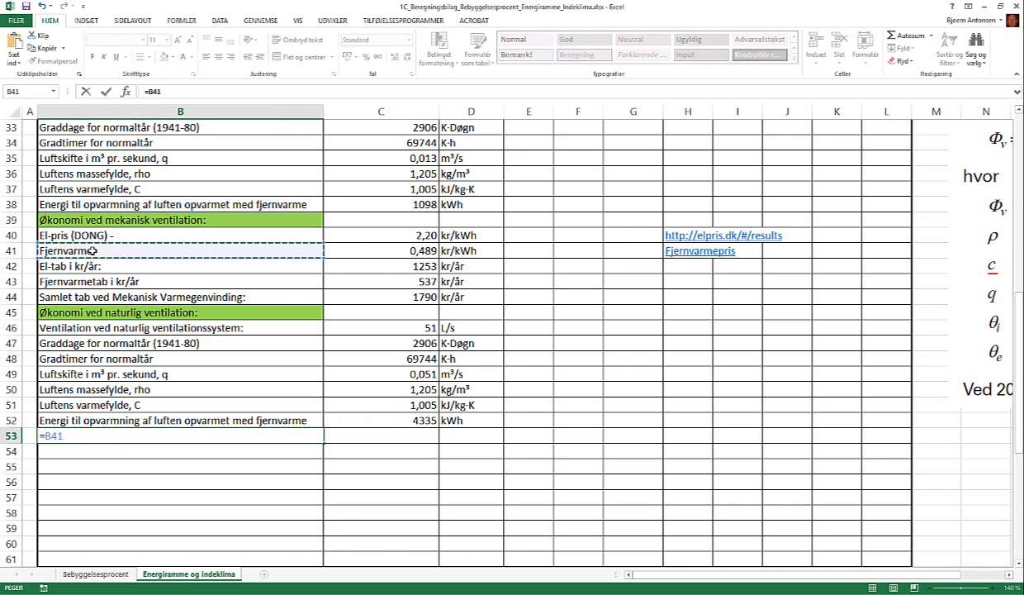
key("ctrl+Return")
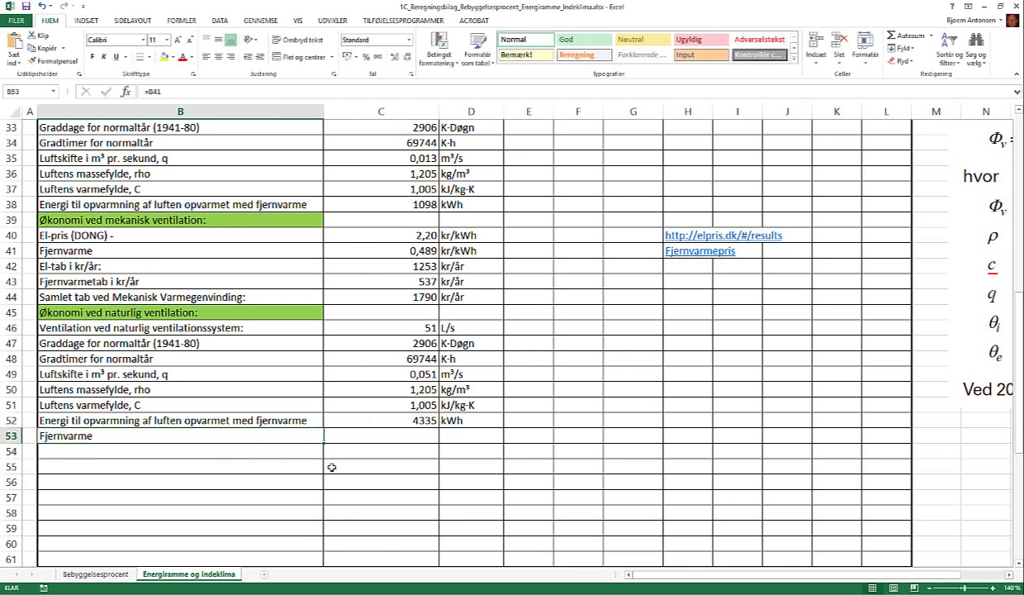
left_click_drag(323, 443, 494, 438)
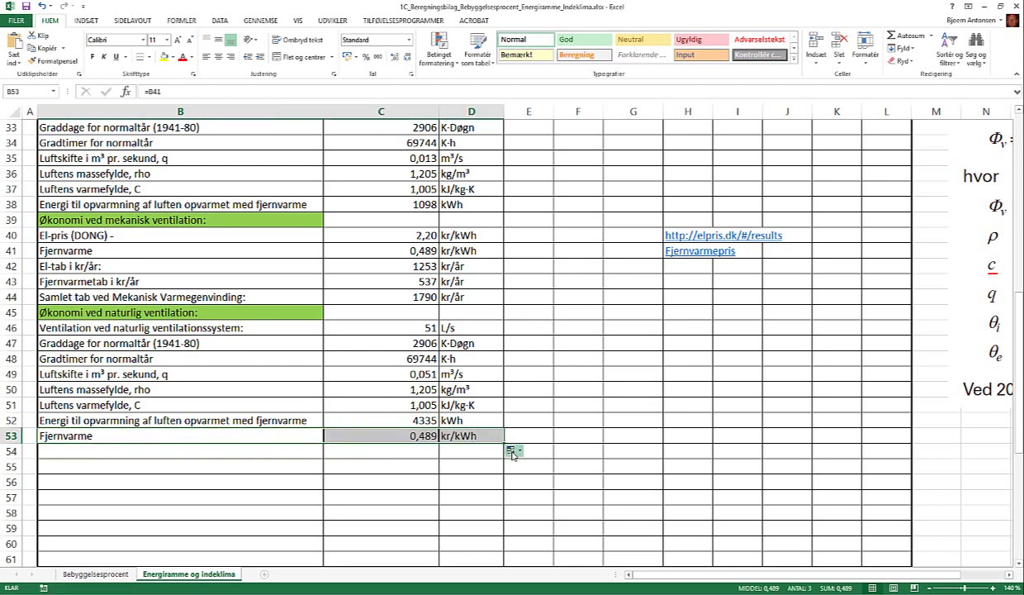
left_click(514, 452)
left_click(525, 479)
left_click(605, 516)
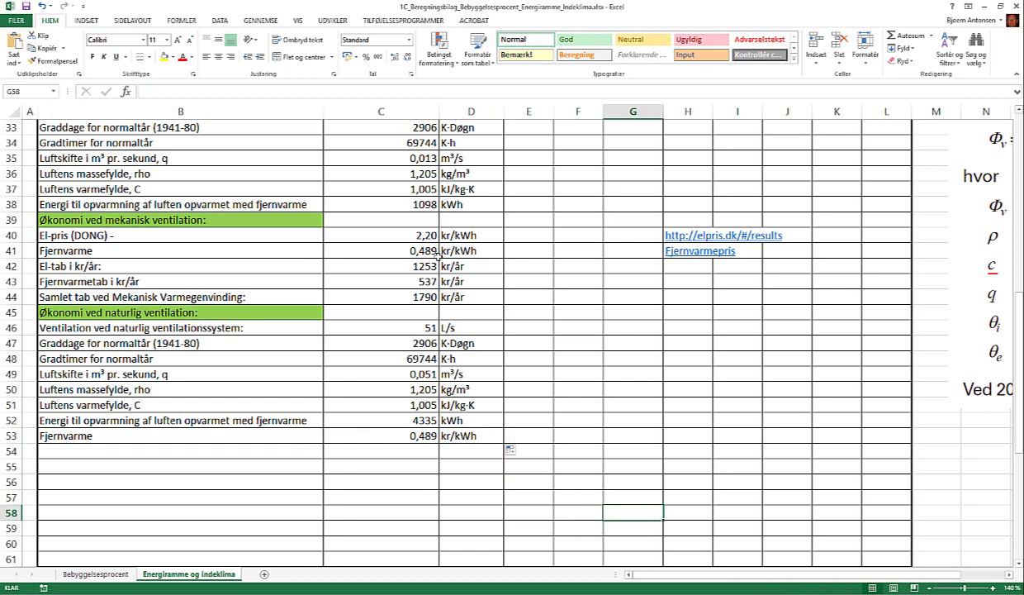
- Review the C42 electricity loss formula without changing it
double_click(426, 266)
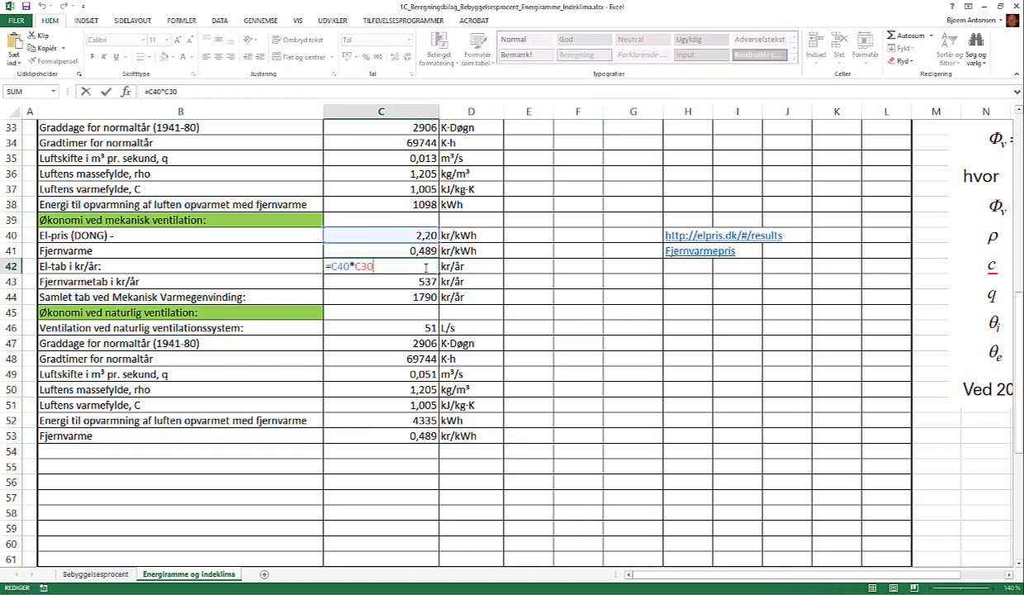
key("Escape")
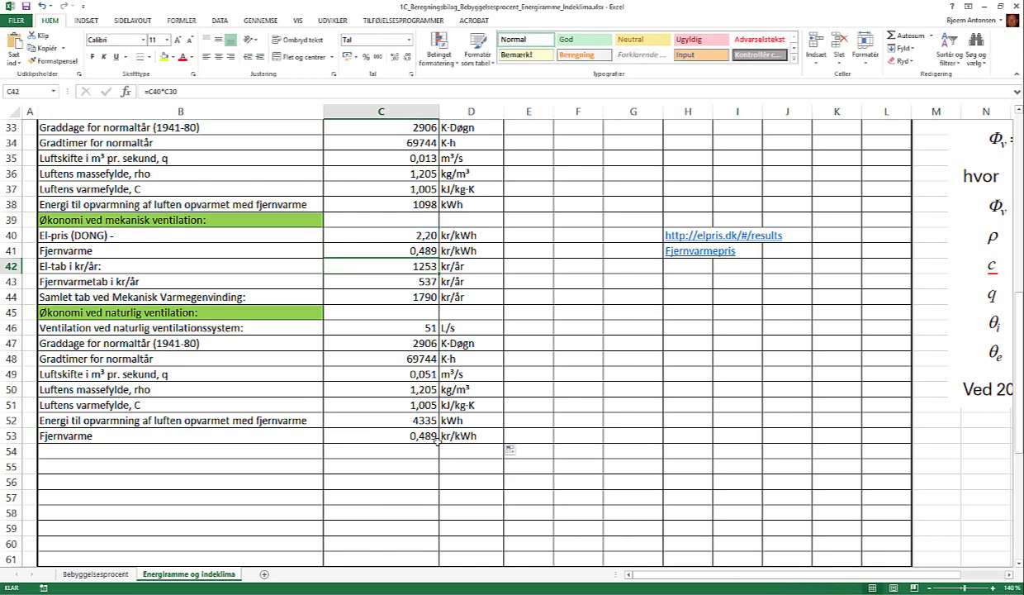
left_click(199, 451)
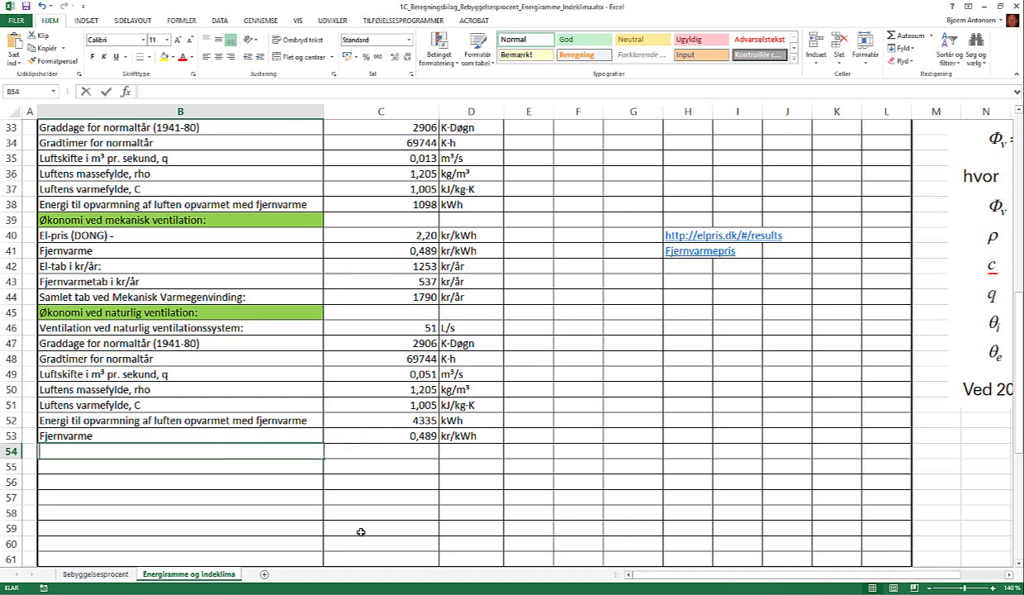
- Label row 54 as the natural ventilation and district heating total and enter =C52*C53 in C54
type("Samlet ta")
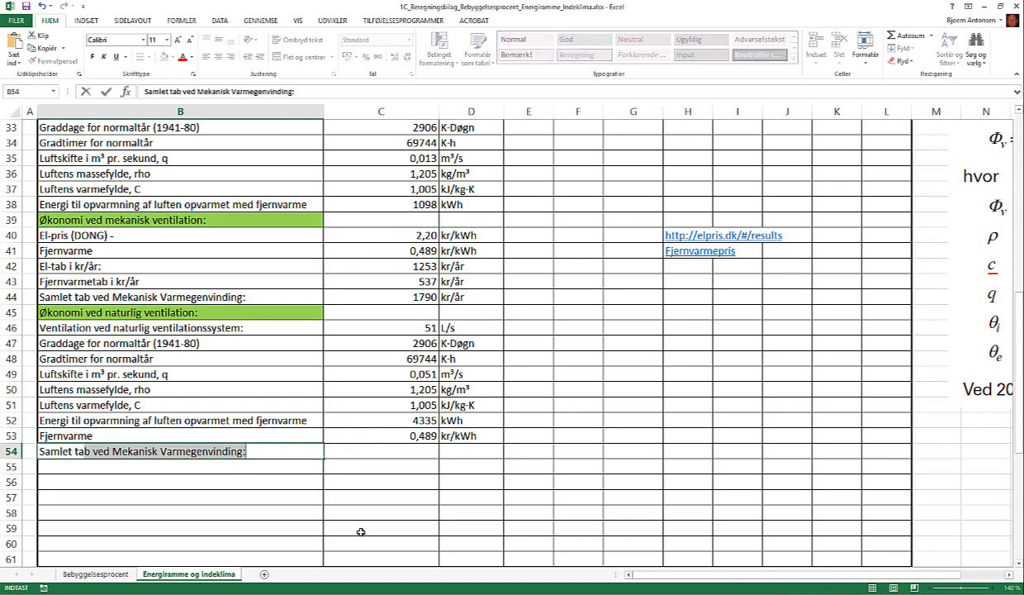
type("ve")
type("d b")
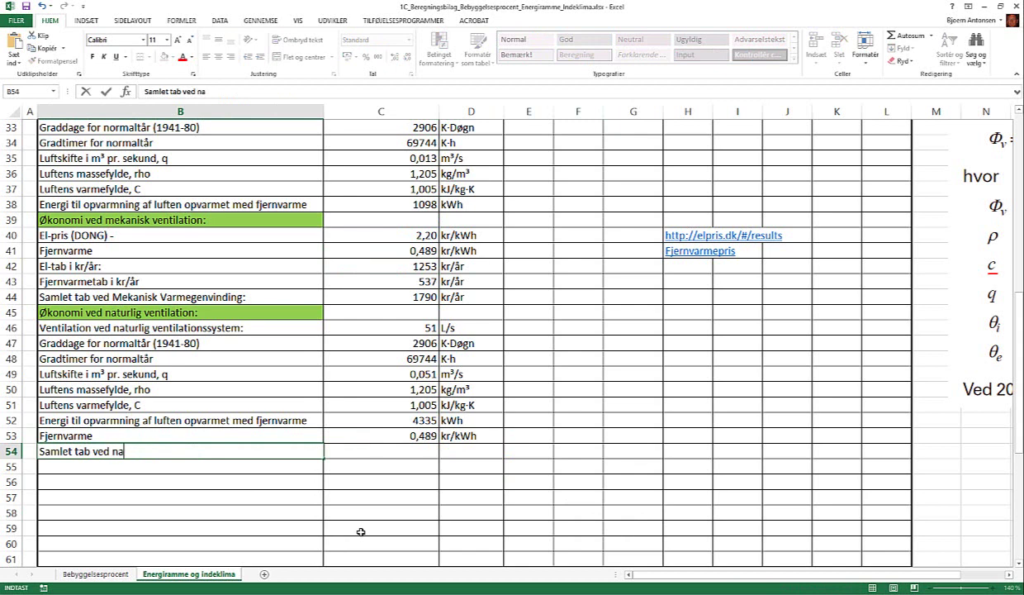
type("turlig vent")
type("ilation")
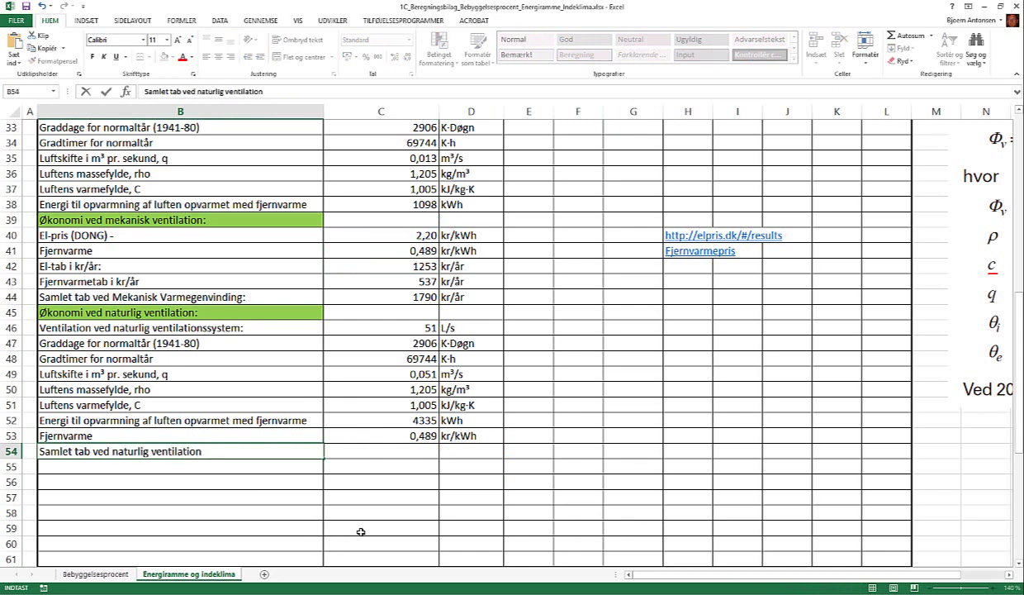
type(" og f")
type("jernvarme:")
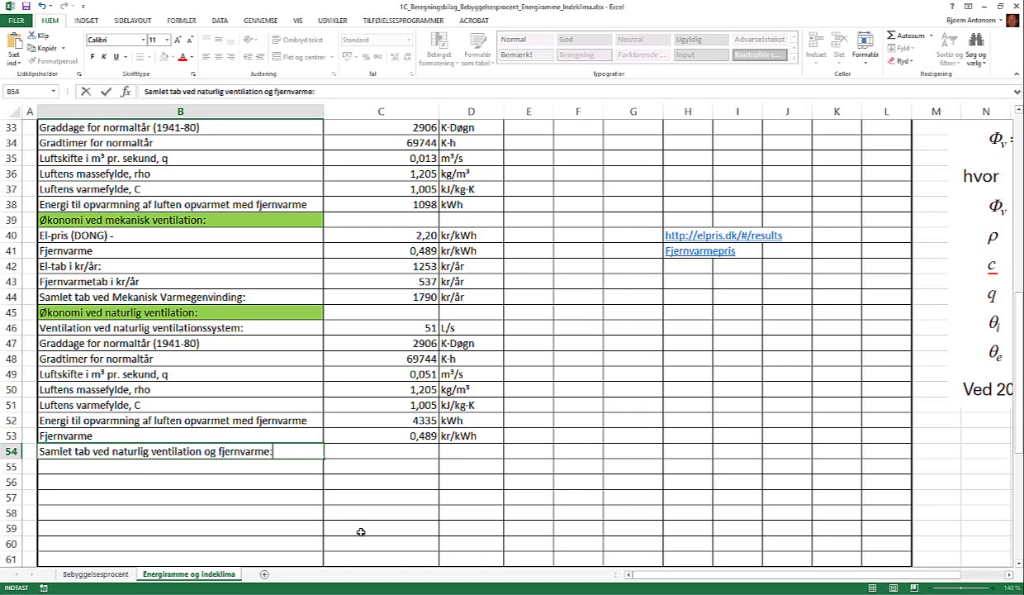
key("Tab")
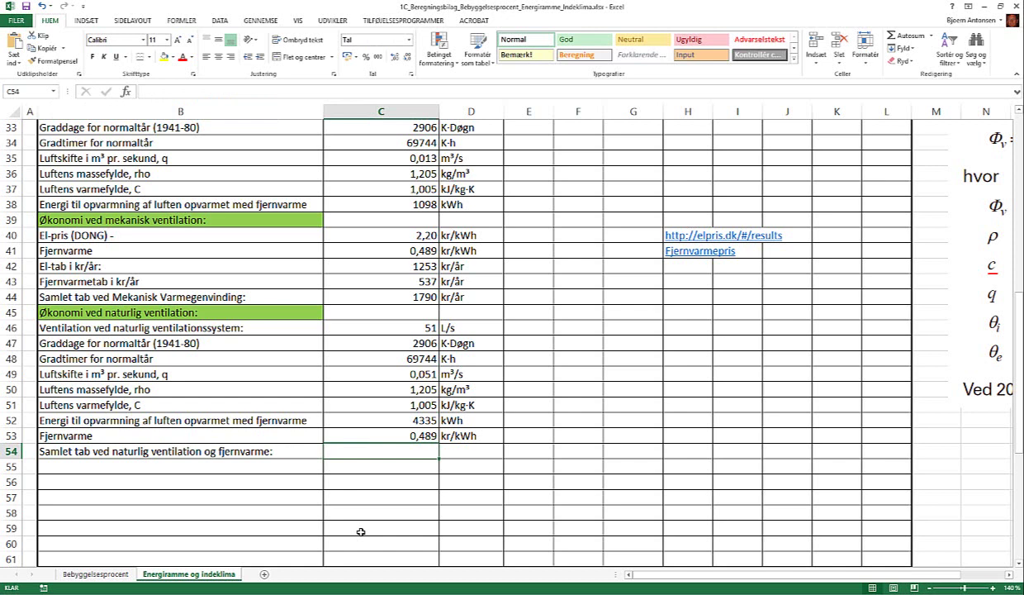
type("=")
key("Up")
key("Up")
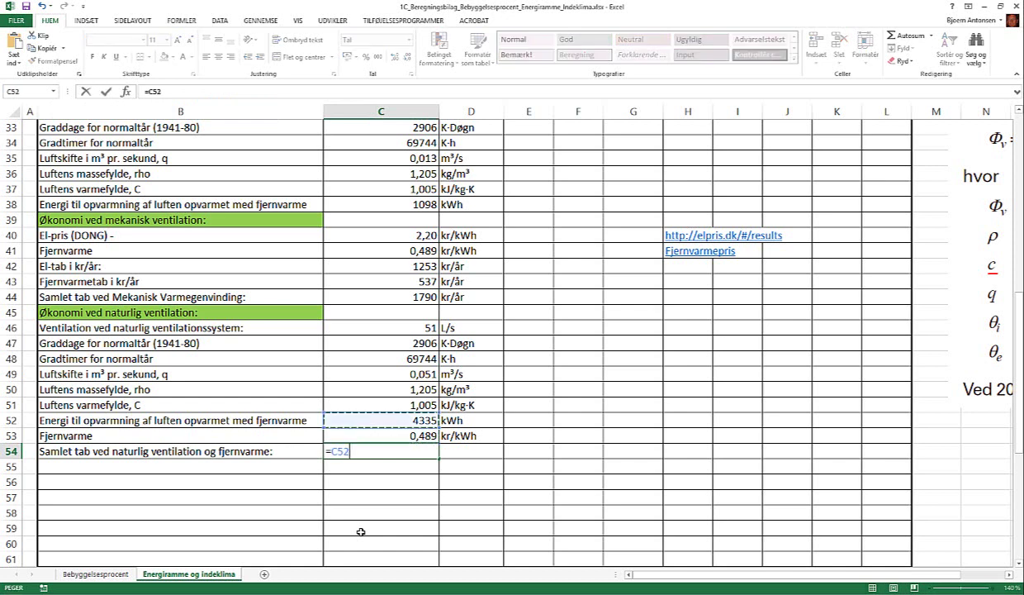
type("*")
key("Up")
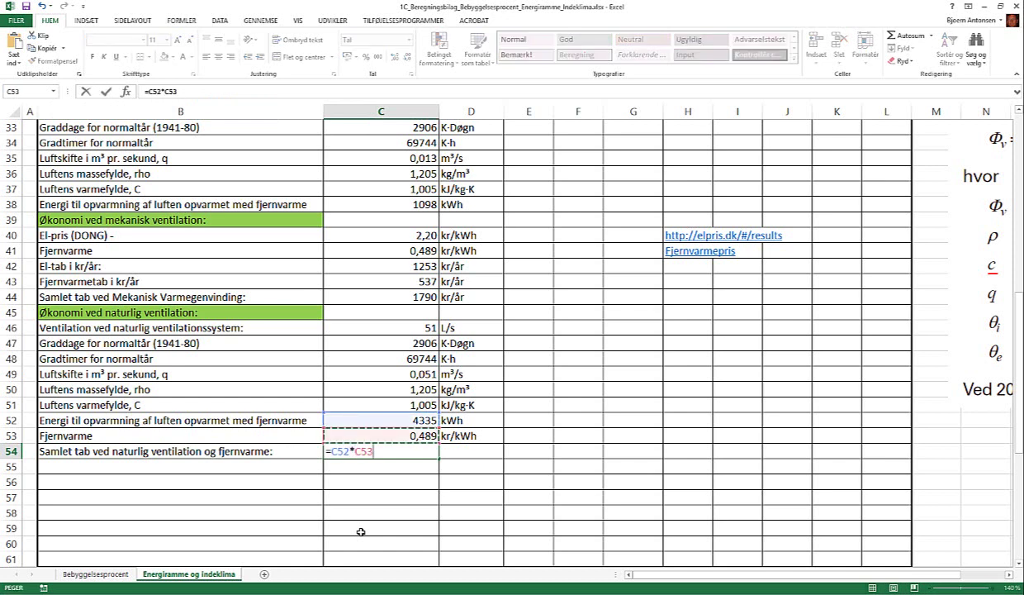
key("Return")
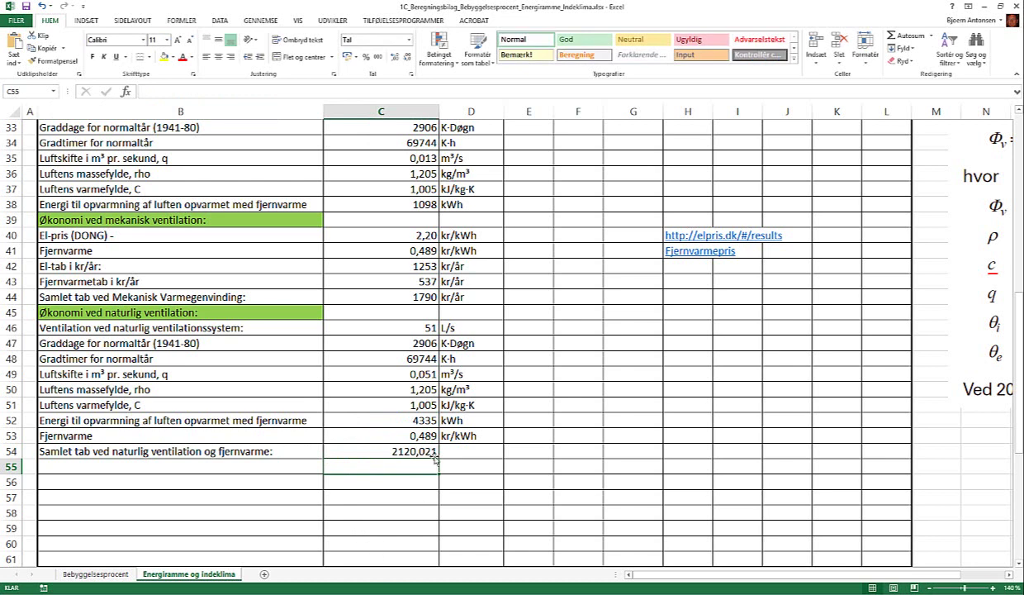
- Round the C54 result from 2120,021 to 2120
key("Up")
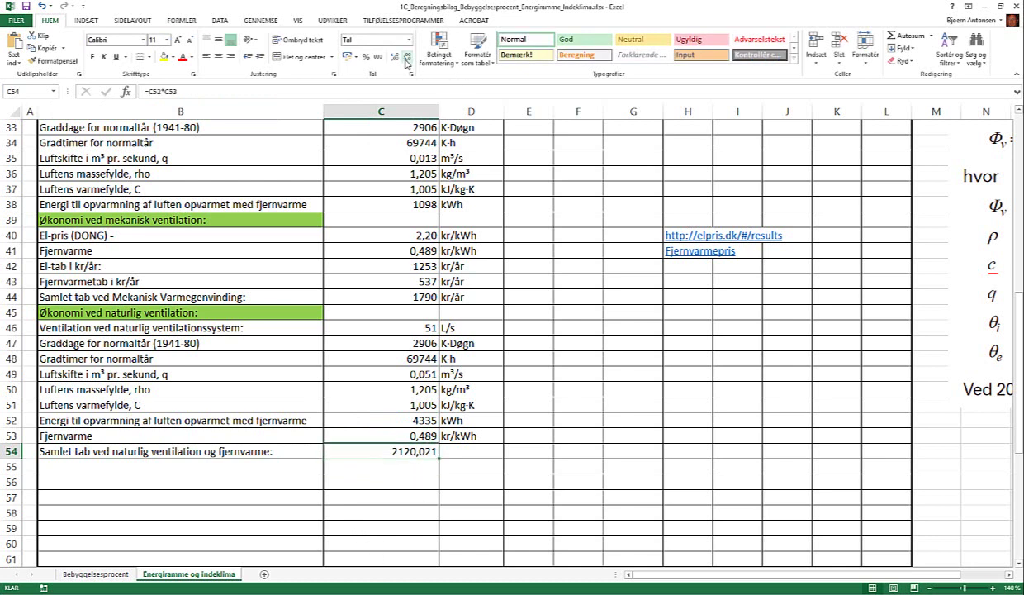
left_click(405, 56)
left_click(405, 56)
left_click(405, 57)
left_click(632, 388)
left_click(425, 450)
left_click(208, 465)
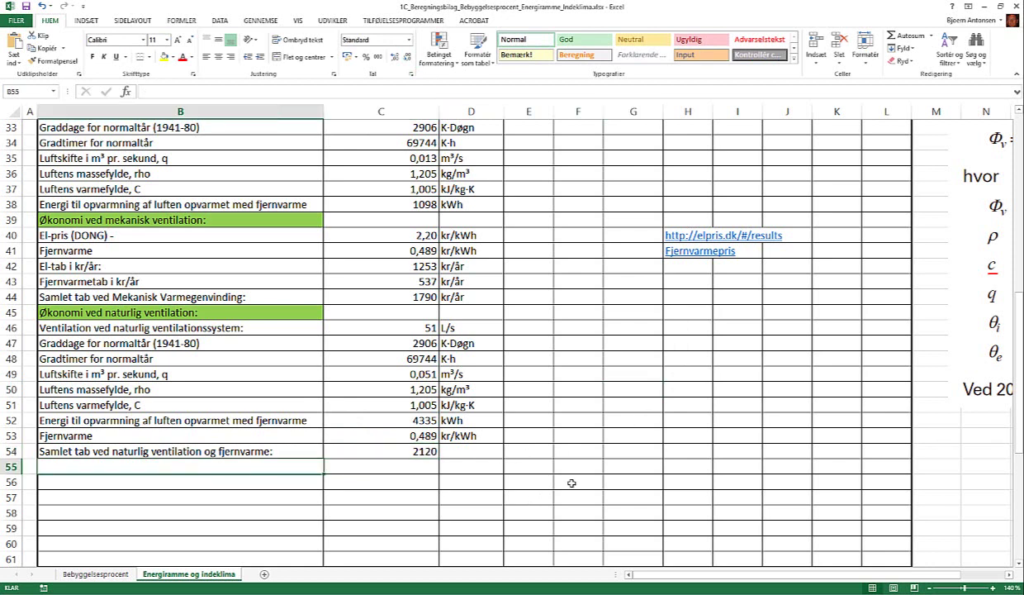
- Label B55 'Forskel mellem naturlig og mekanisk ventilationssystem'
type("Fort")
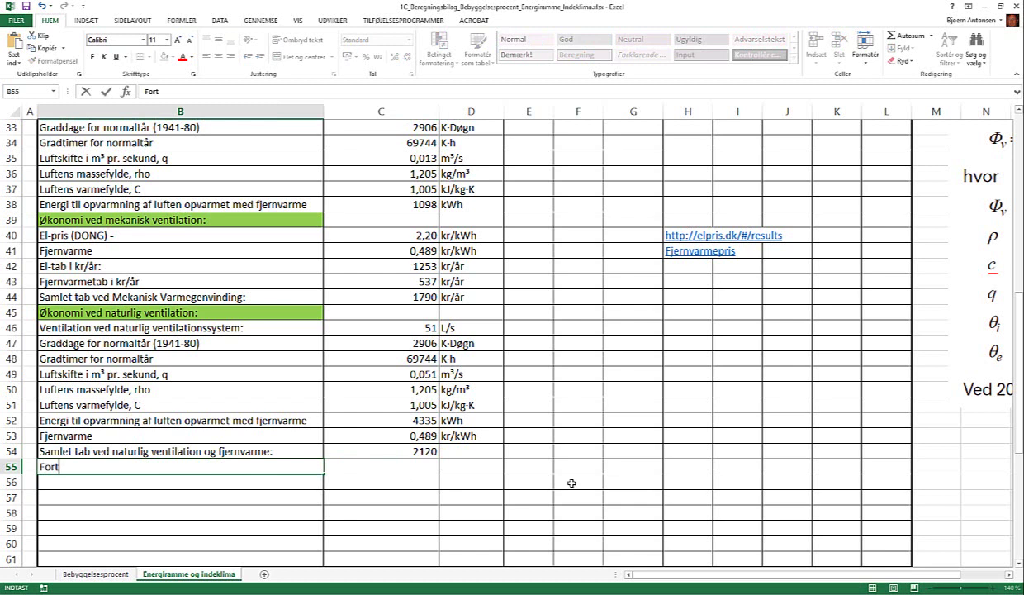
type("jeneste")
key("BackSpace")
key("BackSpace")
key("BackSpace")
key("BackSpace")
key("BackSpace")
key("BackSpace")
key("BackSpace")
key("BackSpace")
key("BackSpace")
type("Forskel")
type(" melle")
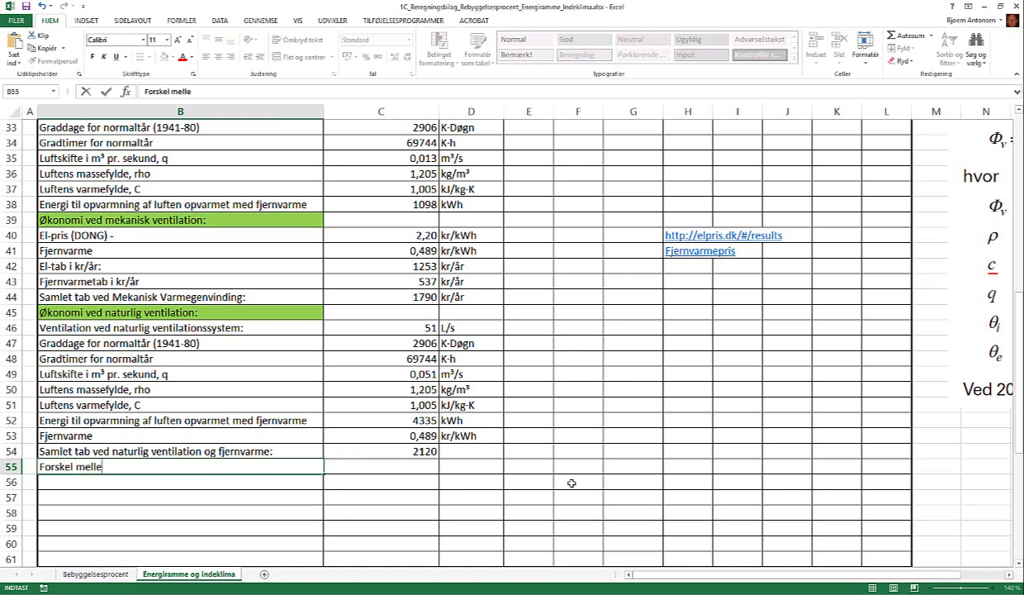
type("m naturl")
type("ig og me")
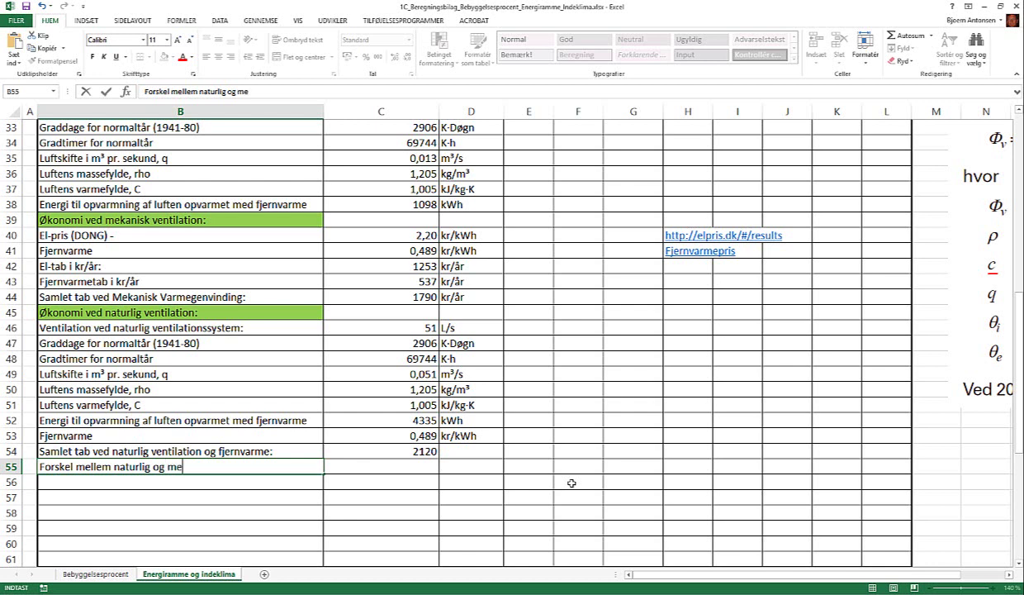
type("kanisk venti")
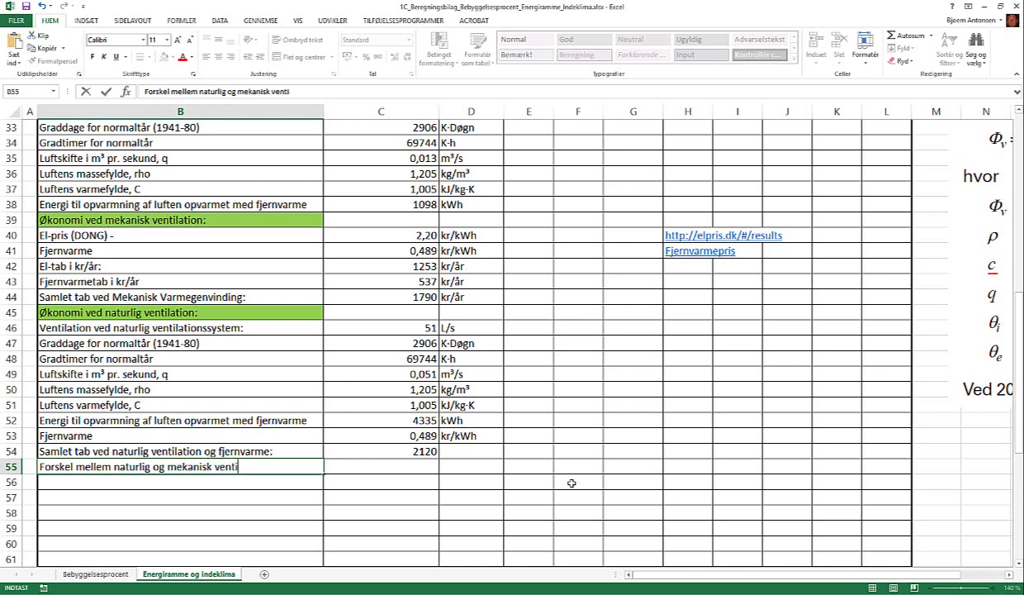
type("lationssyst")
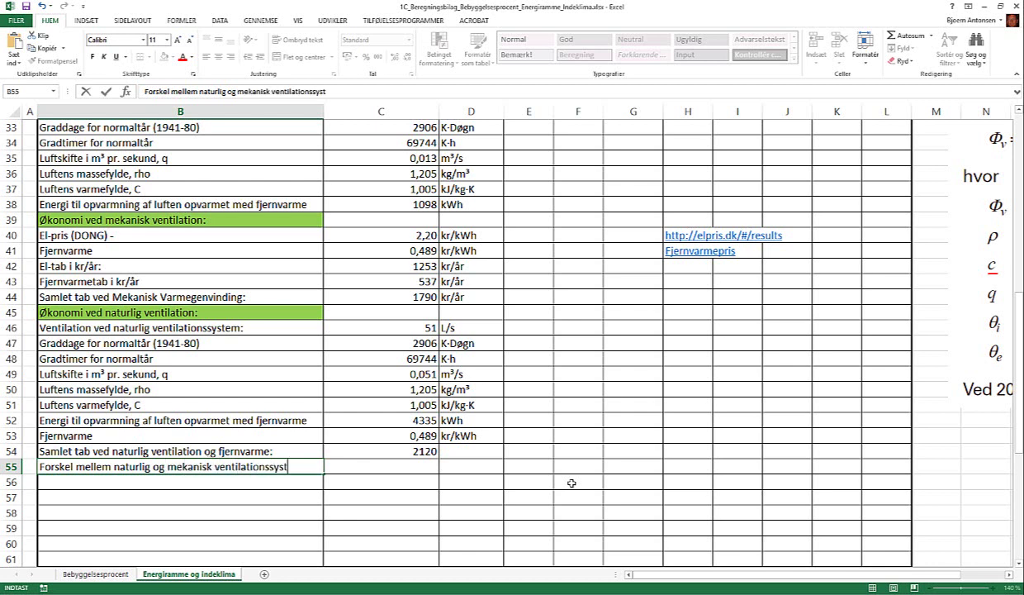
type("em")
key("Tab")
- Add the unit kr/år beside the 2120 total in D54, correcting the typo
key("Up")
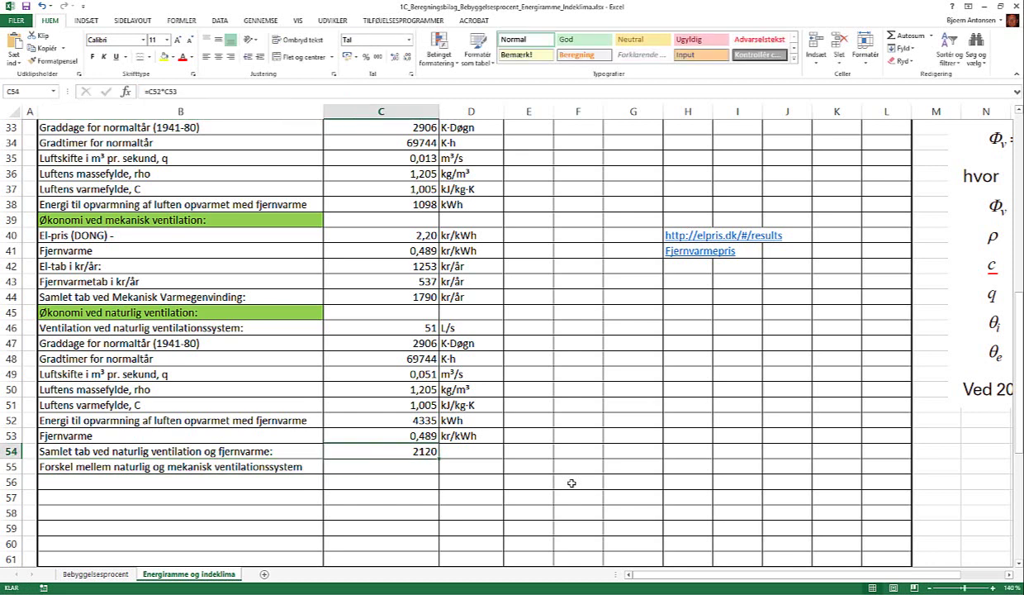
key("Right")
type("kr")
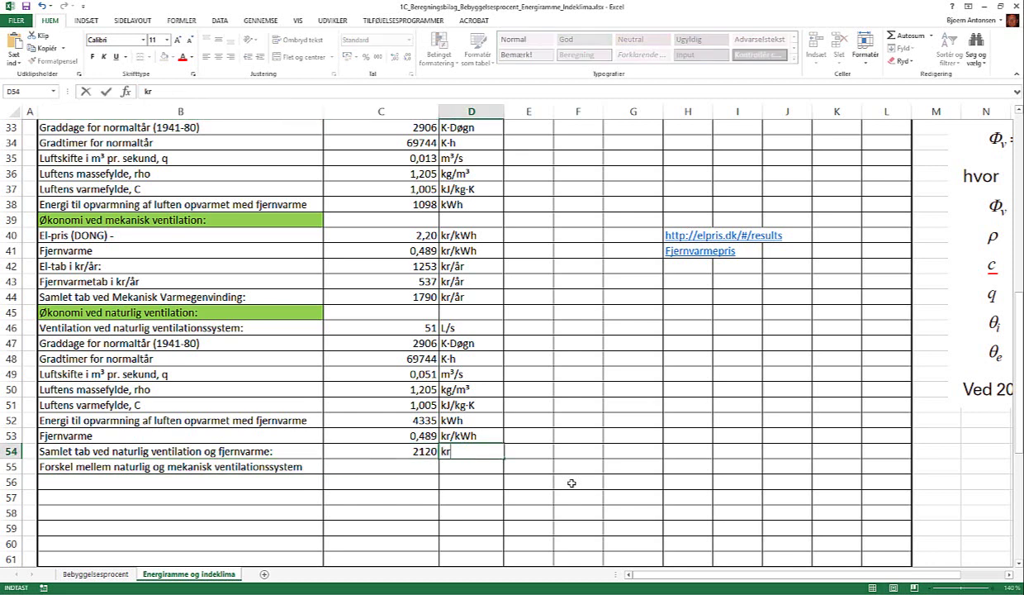
type("/åt")
key("Return")
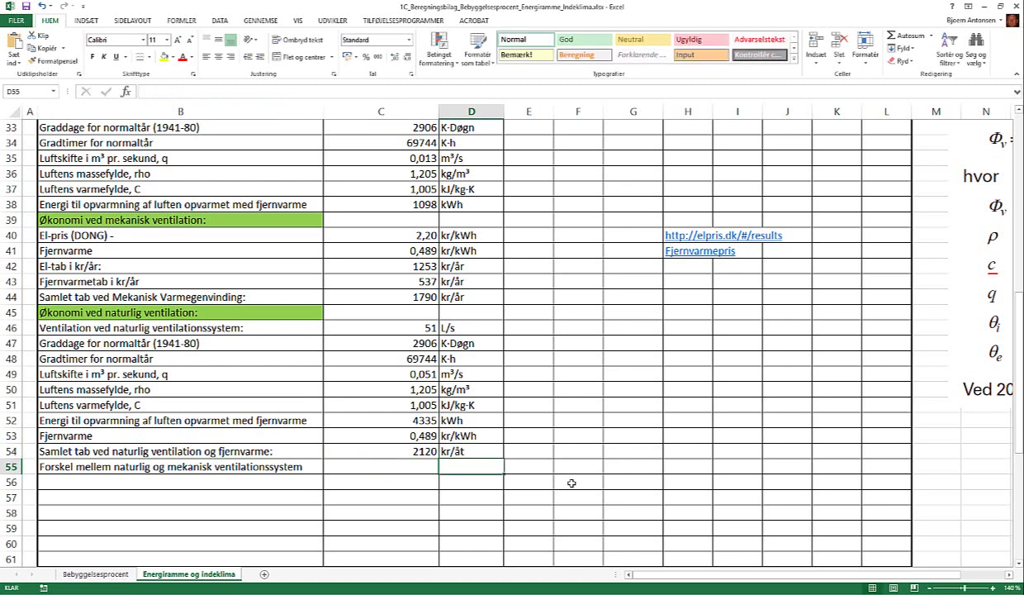
double_click(471, 452)
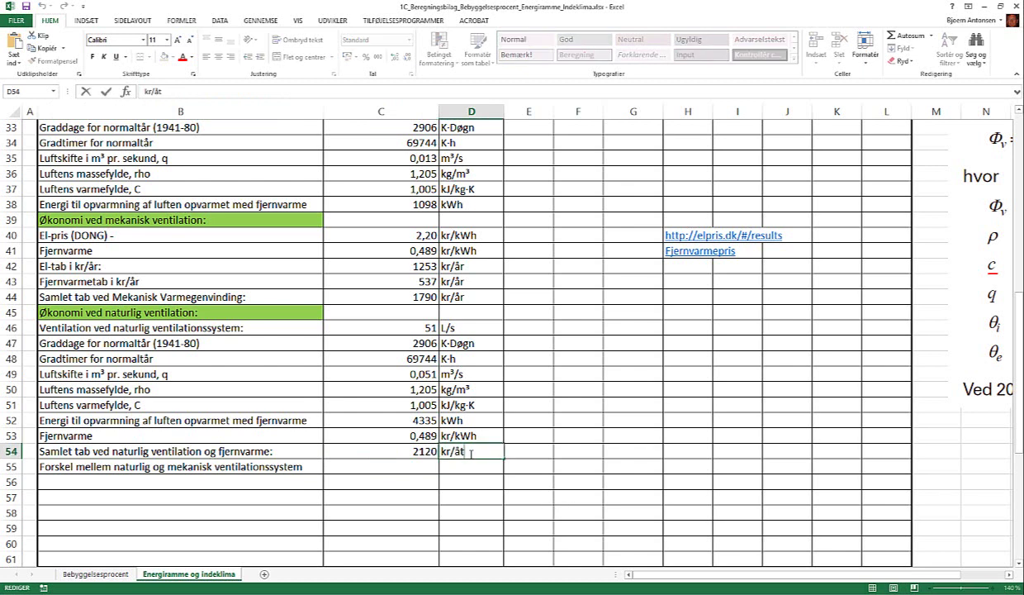
key("BackSpace")
key("Return")
key("Left")
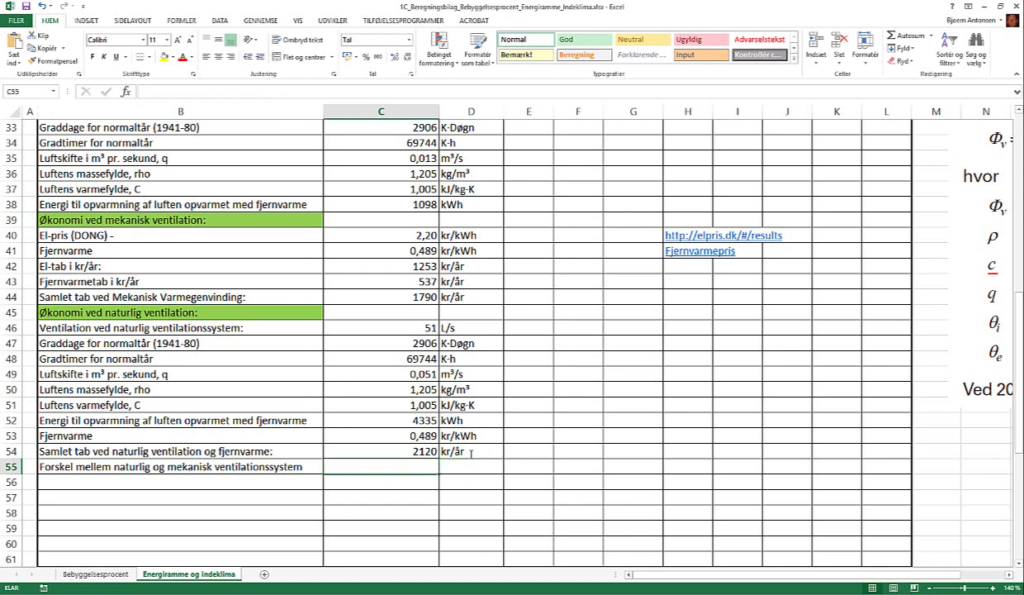
type("=")
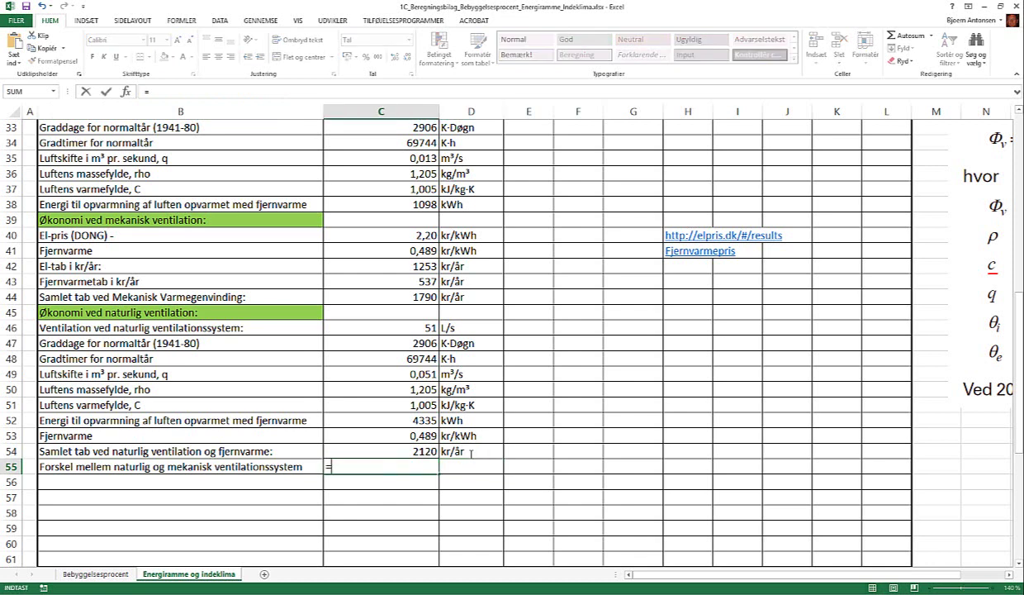
- Compute the difference =C54-C44 in C55
left_click(426, 451)
type("-")
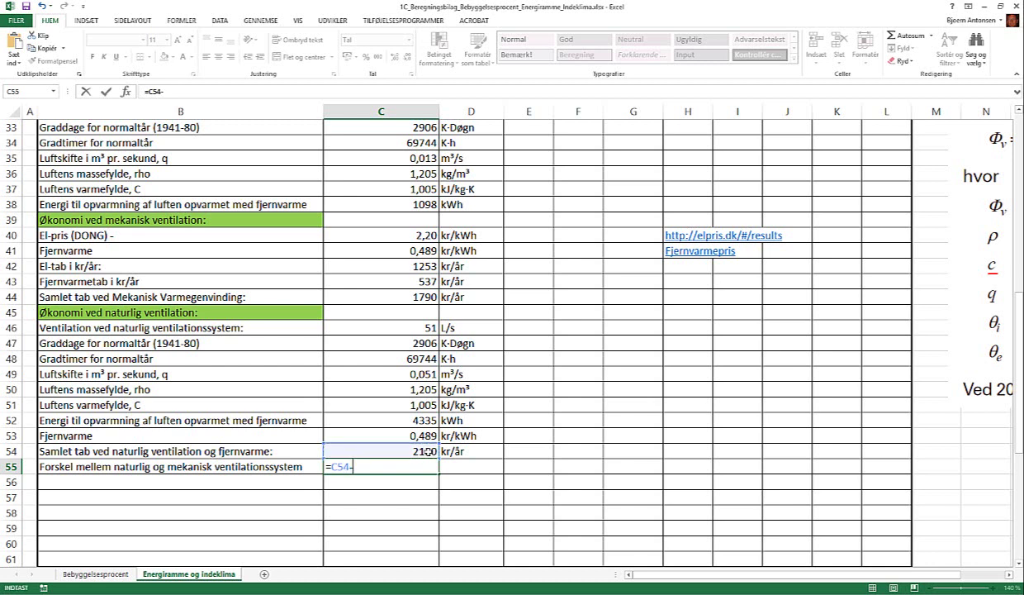
left_click(426, 298)
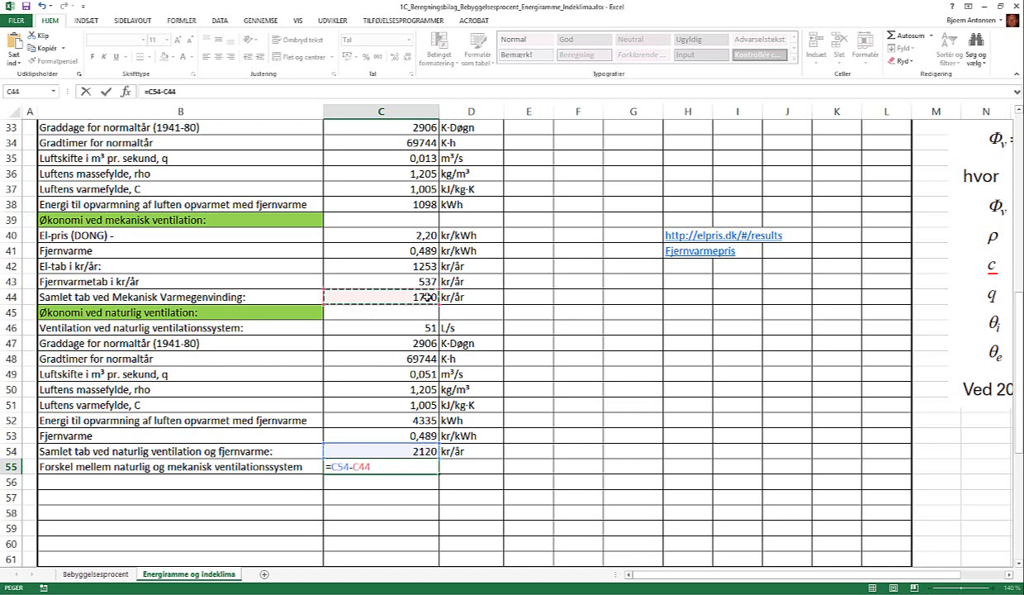
key("Return")
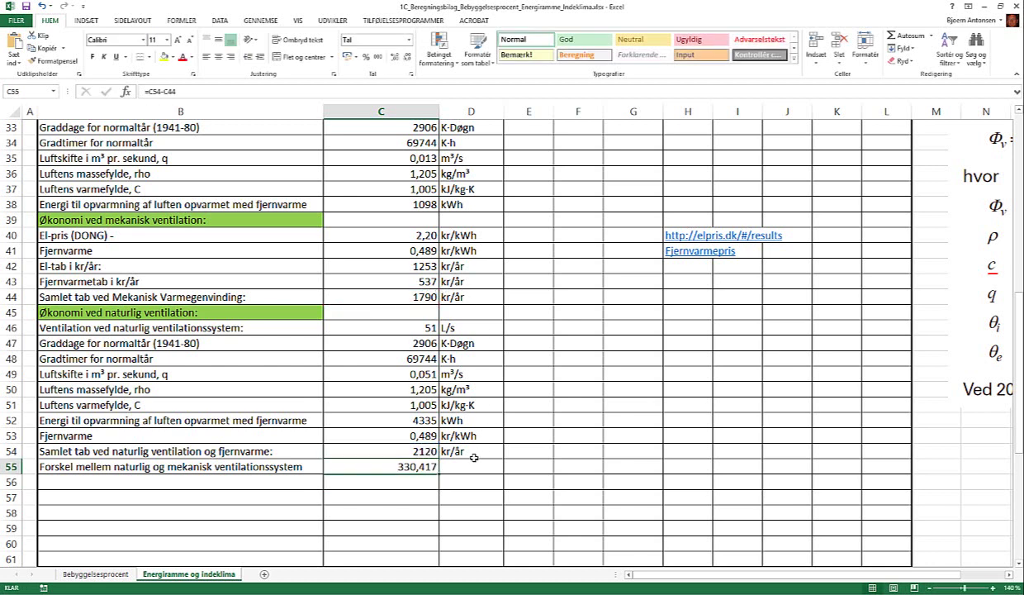
- Round the 330,417 difference to 330 and add kr/år in D55
left_click(468, 467)
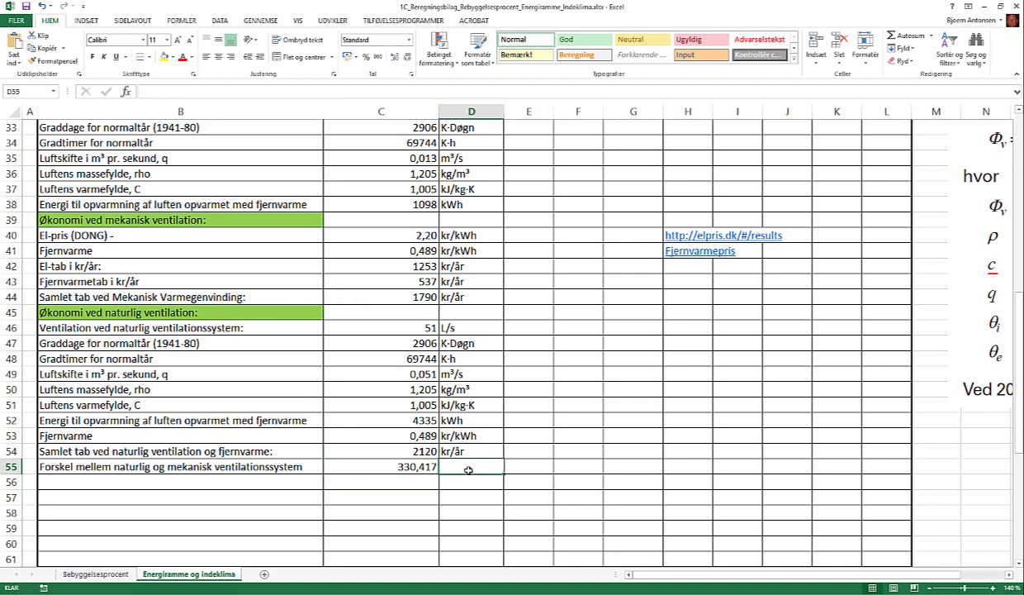
left_click(415, 464)
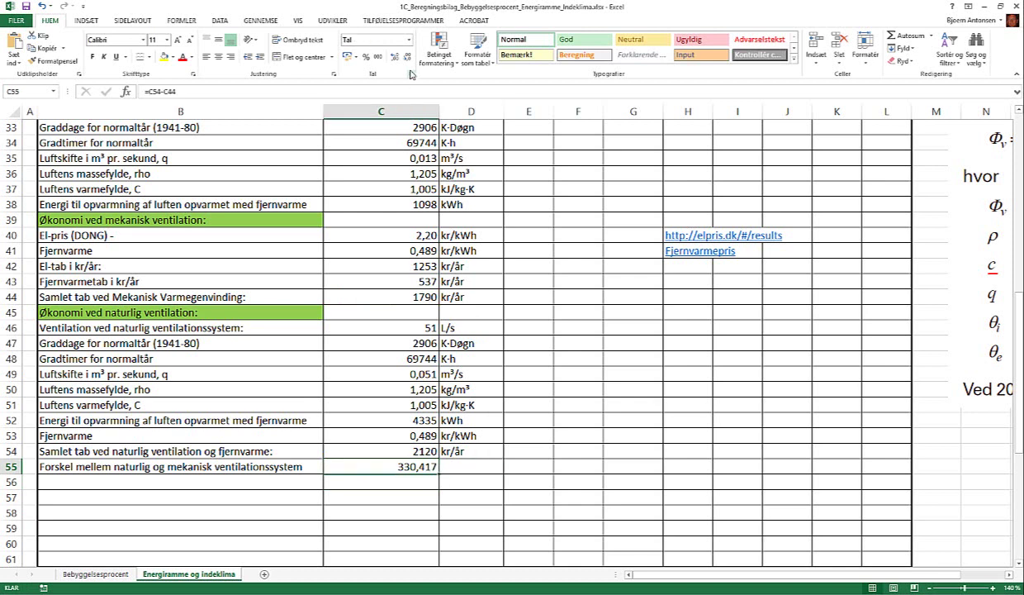
left_click(410, 59)
left_click(410, 59)
left_click(410, 58)
left_click(479, 468)
type("kr")
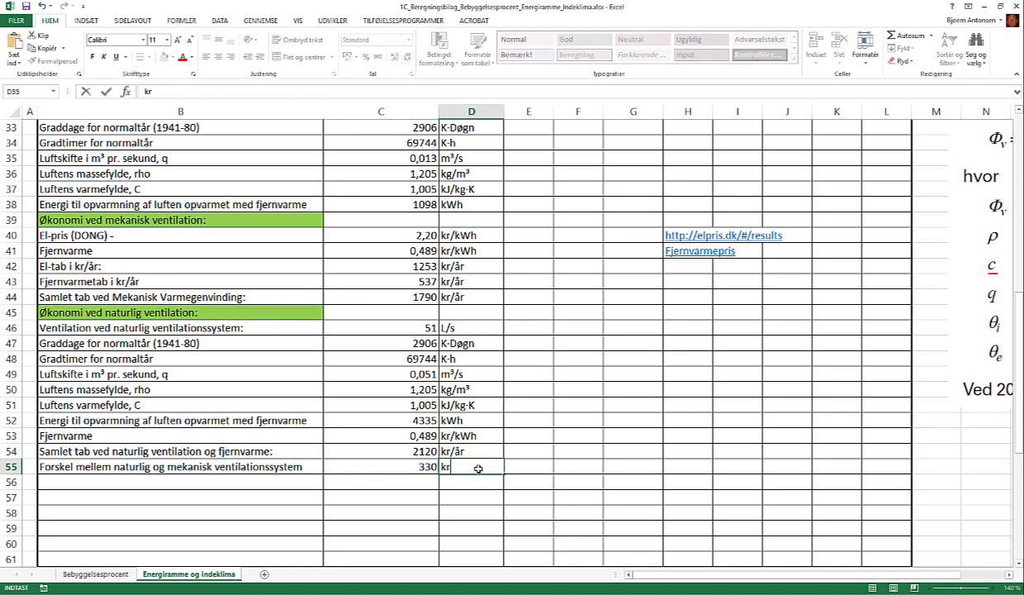
type("/år")
key("Return")
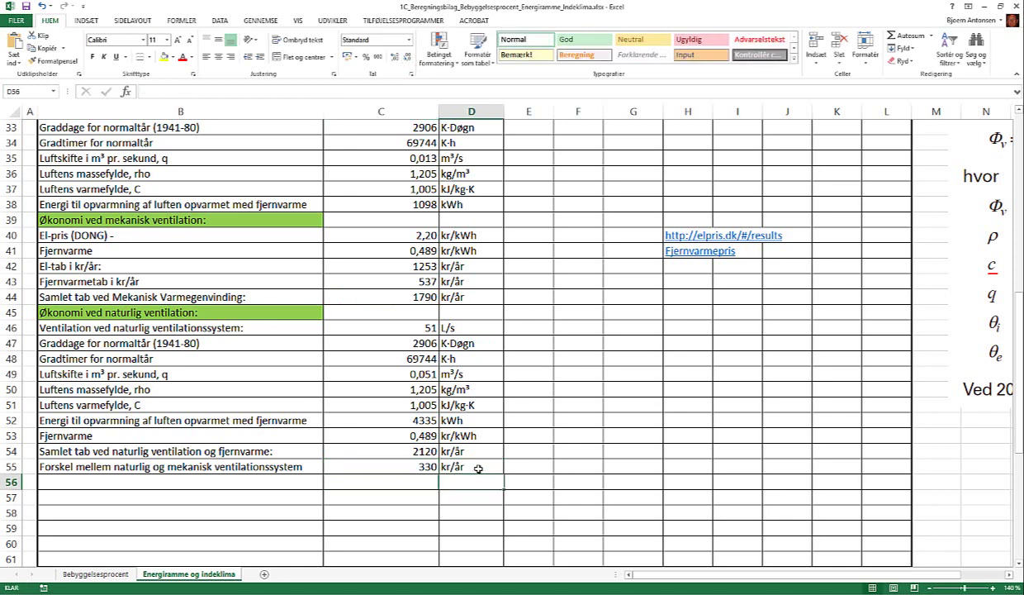
left_click(426, 468)
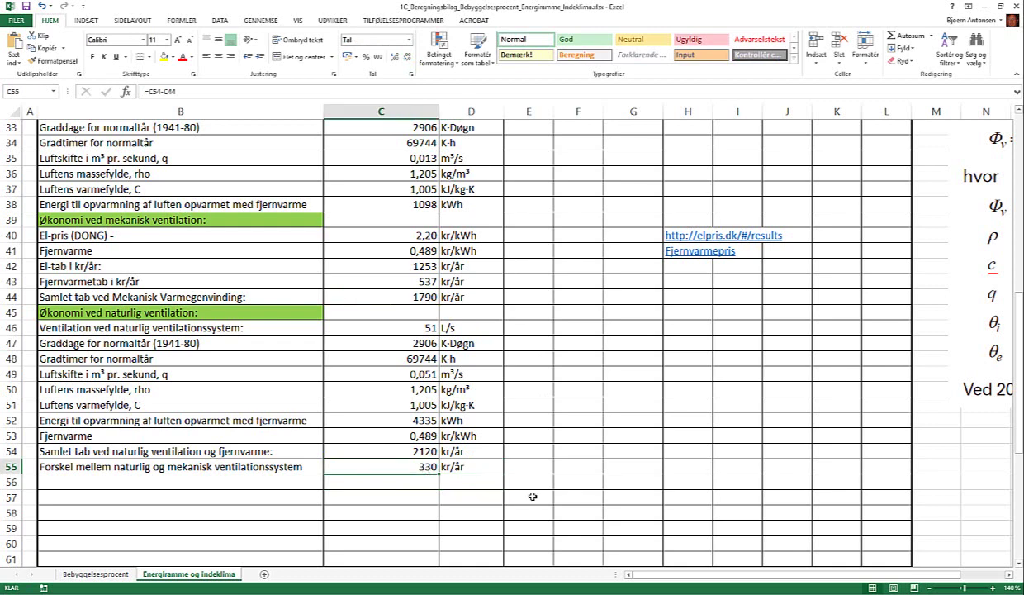
- Raise the Temperaturvirkningsgrad from 80% to 90%
scroll(632, 433, "up", 5)
scroll(632, 433, "down", 2)
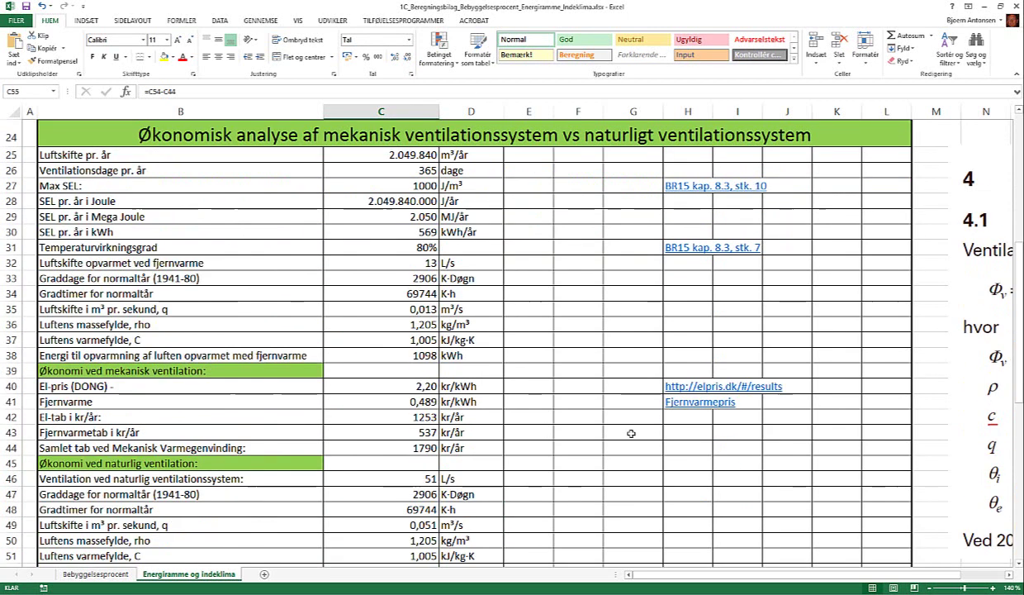
scroll(632, 429, "down", 2)
scroll(629, 426, "up", 3)
scroll(629, 425, "down", 1)
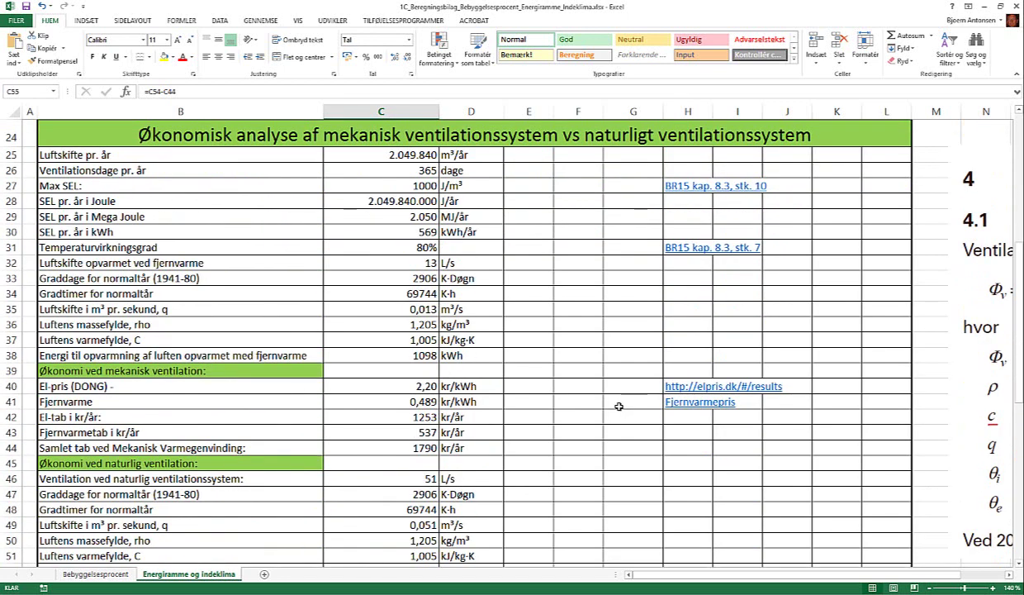
left_click(430, 248)
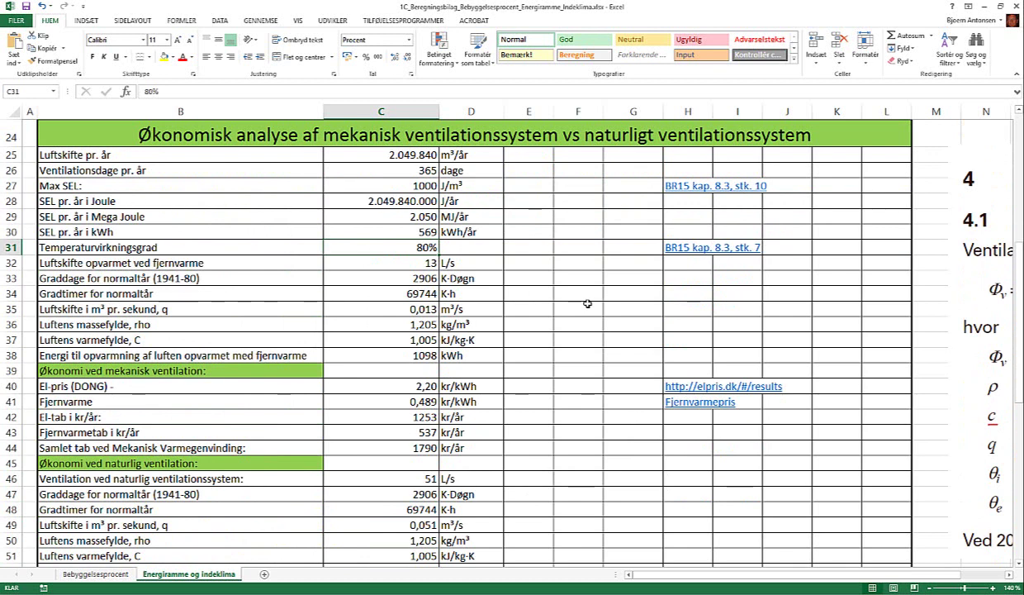
type("90")
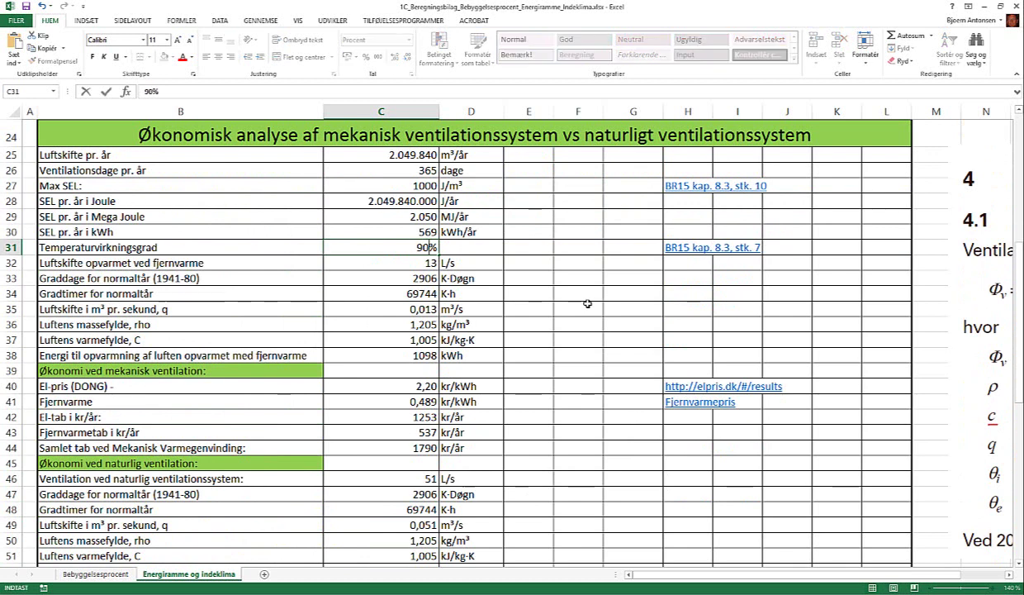
key("Return")
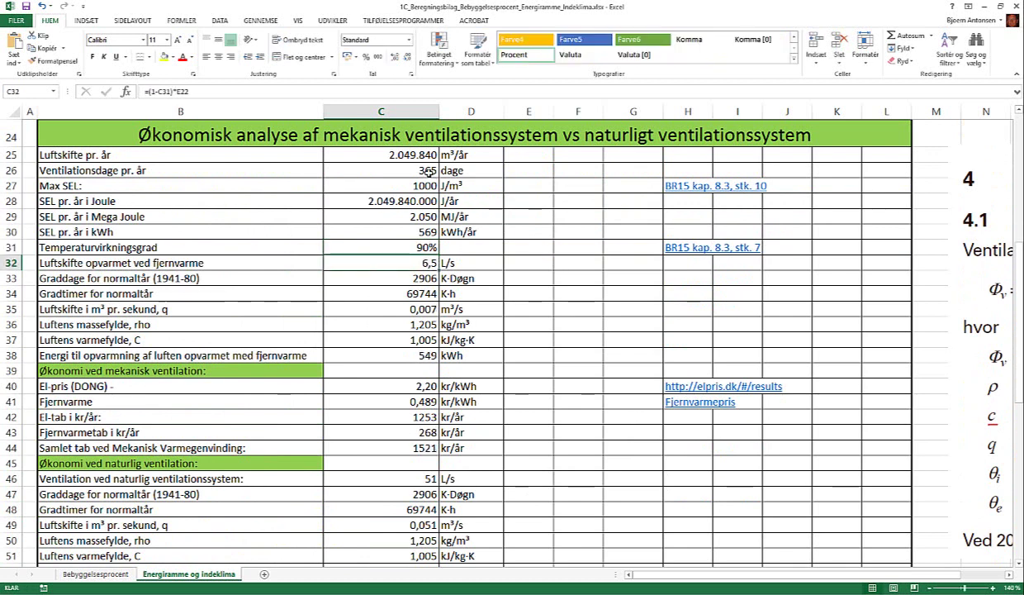
- Set ventilation days per year to 300 and Max SEL to 700 J/m³
left_click(417, 169)
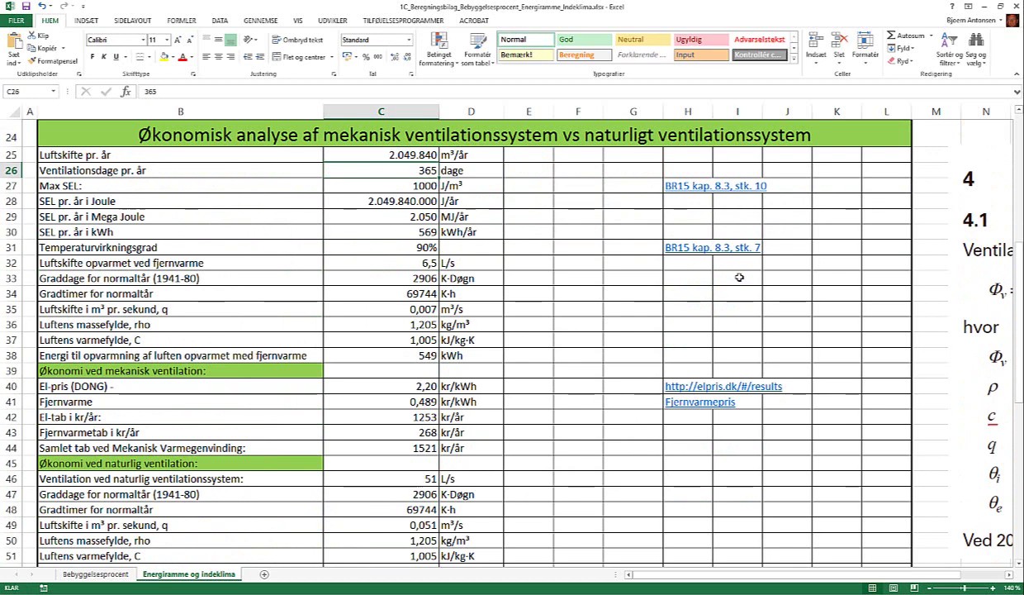
type("300")
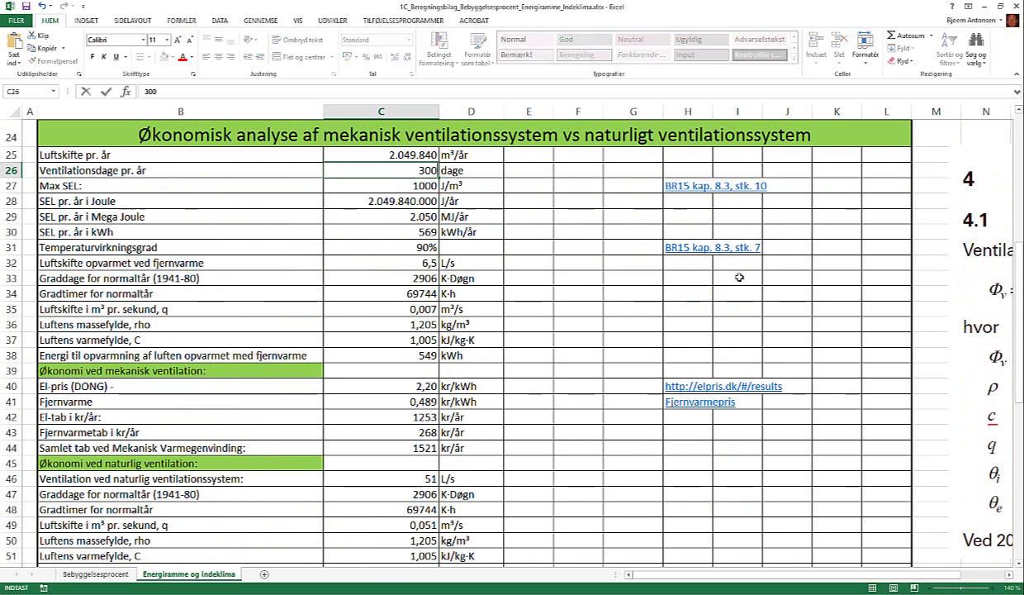
key("Return")
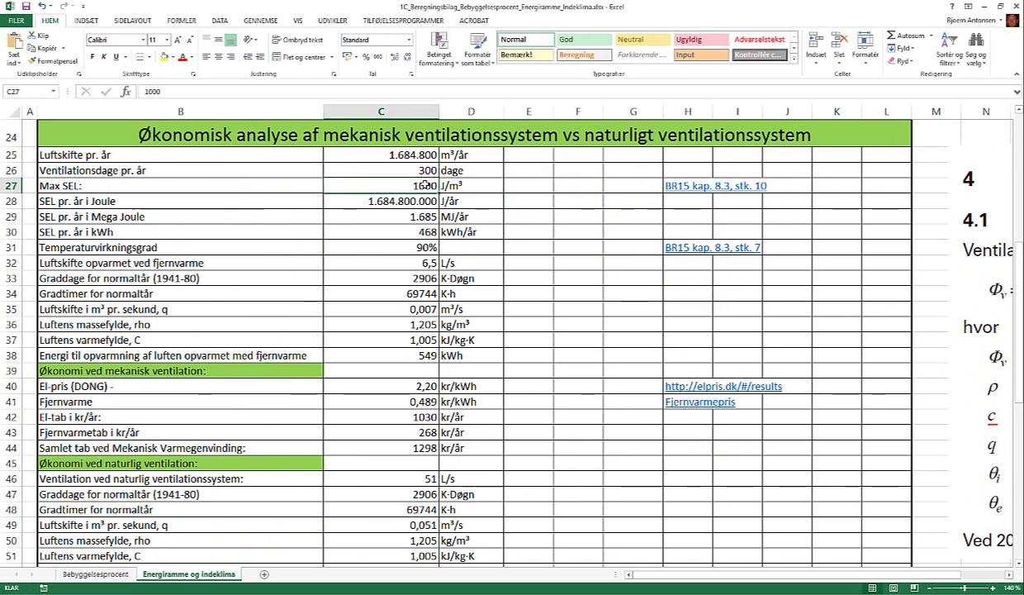
type("700")
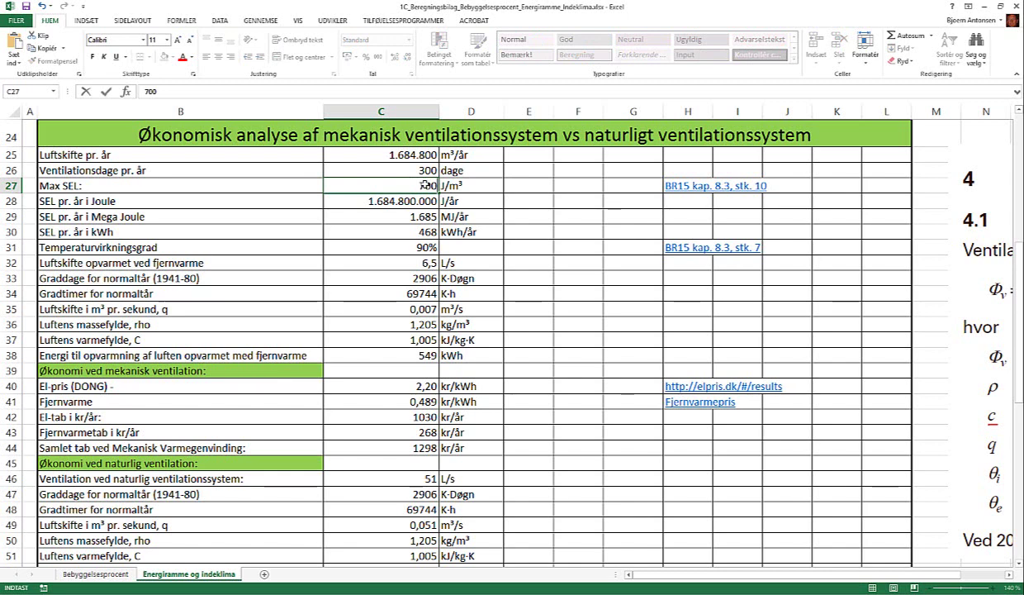
key("Return")
scroll(475, 234, "down", 5)
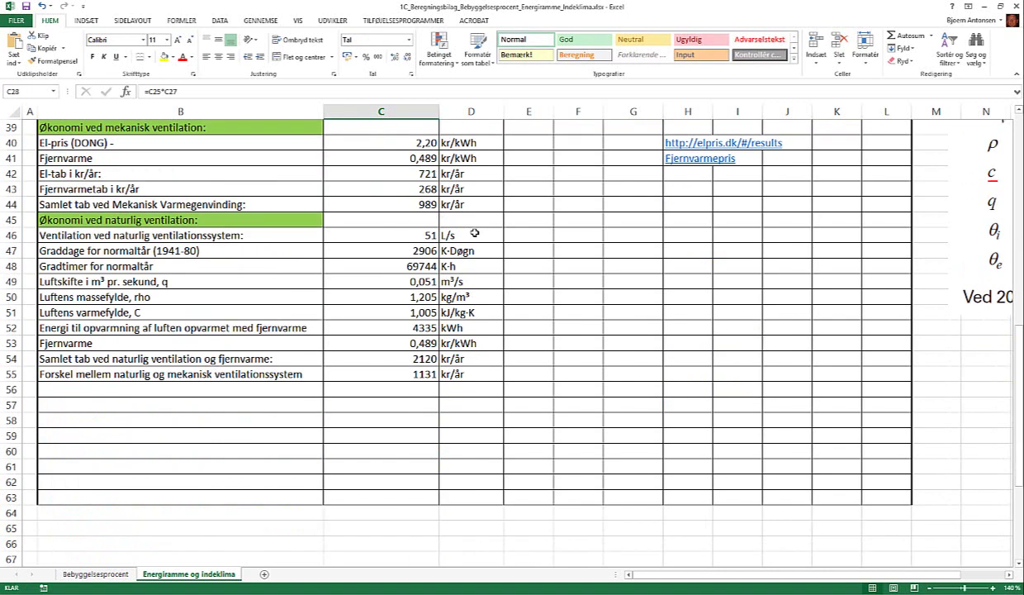
left_click(407, 373)
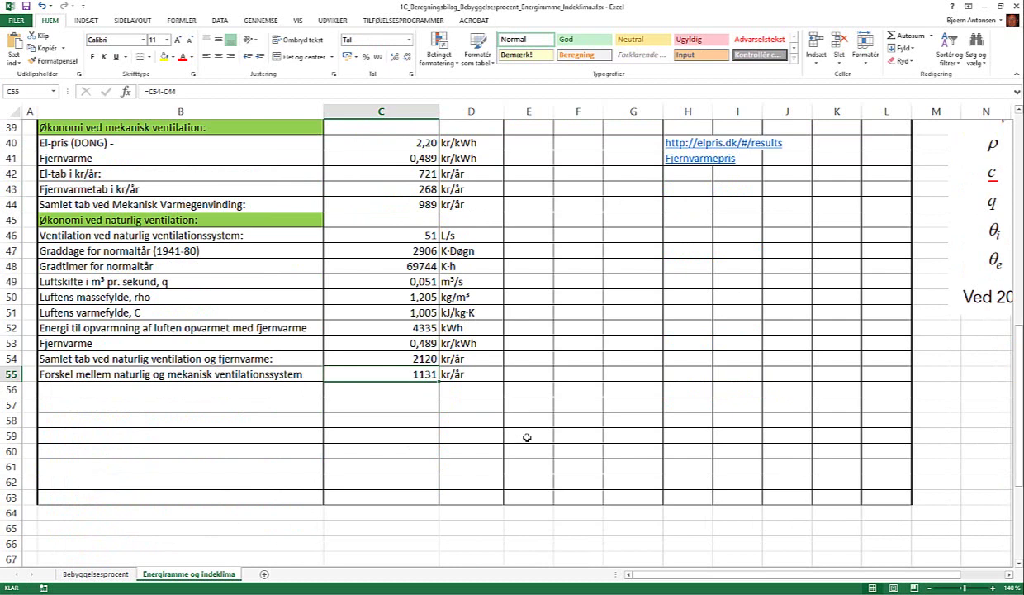
scroll(524, 437, "up", 1)
scroll(523, 431, "up", 6)
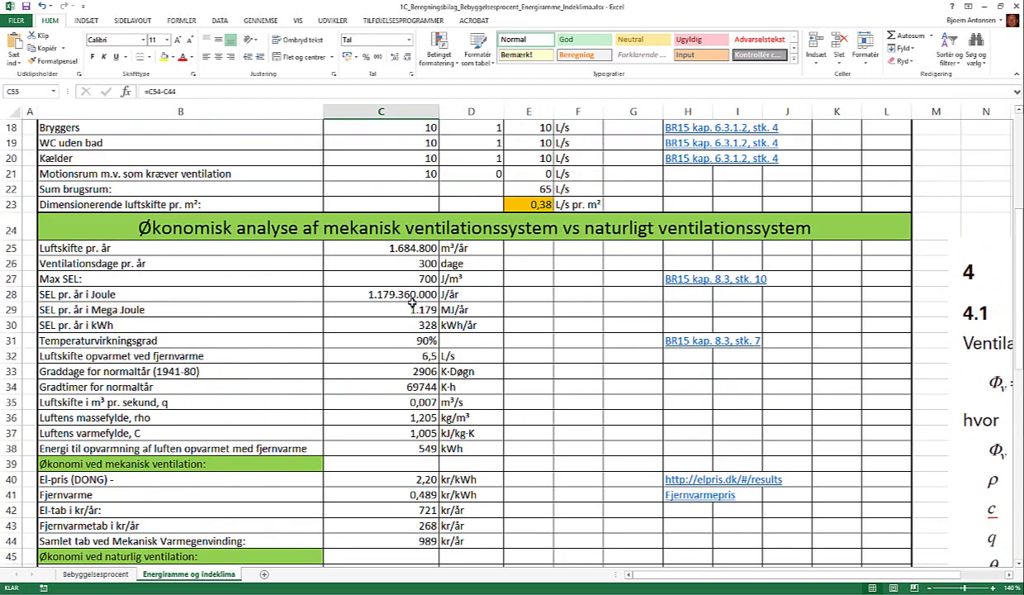
scroll(480, 353, "down", 5)
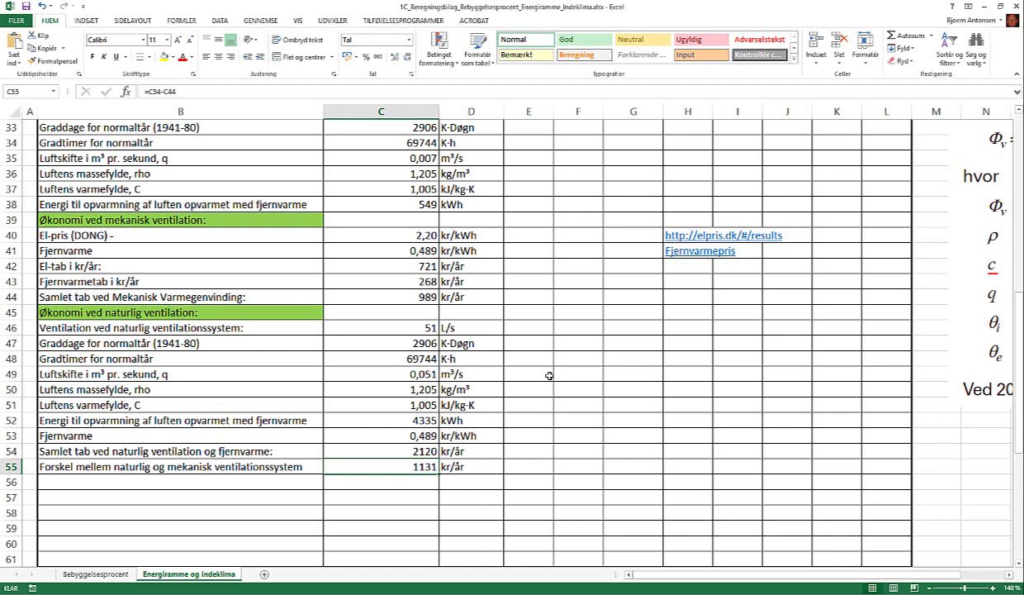
scroll(521, 388, "up", 3)
scroll(518, 391, "down", 2)
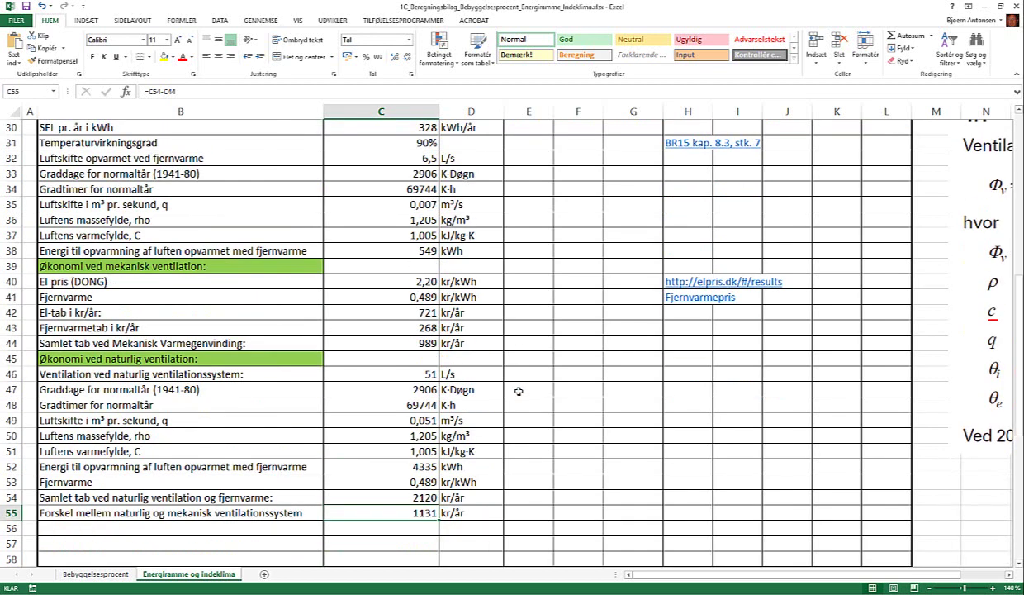
scroll(520, 366, "up", 2)
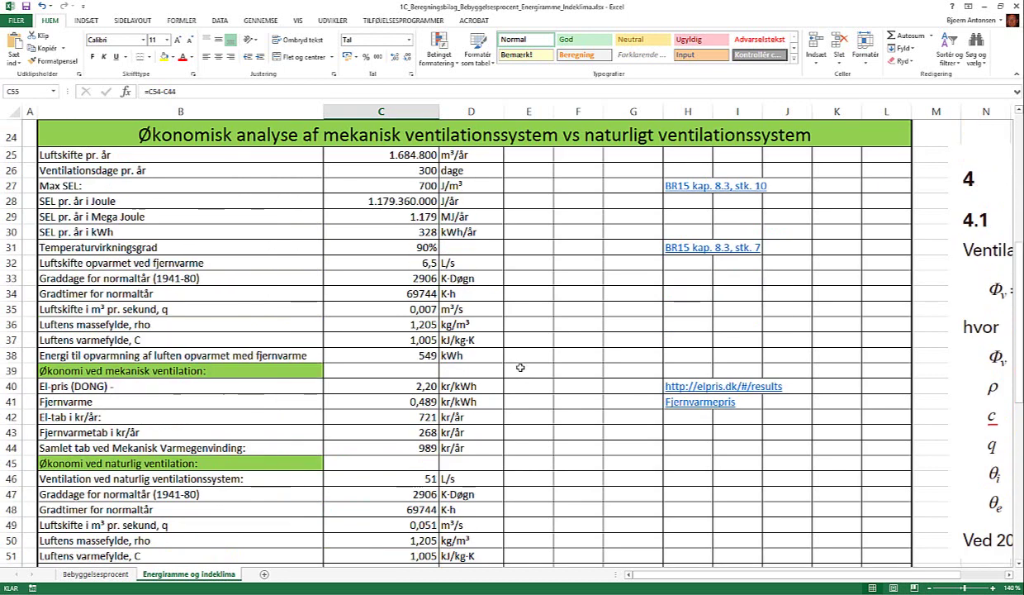
scroll(500, 357, "down", 1)
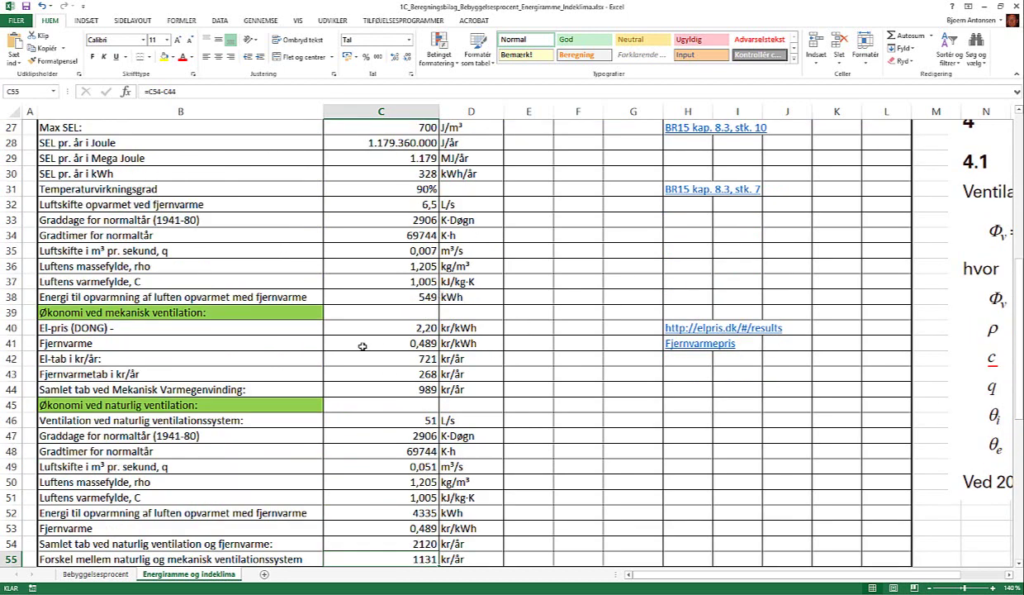
scroll(420, 444, "down", 3)
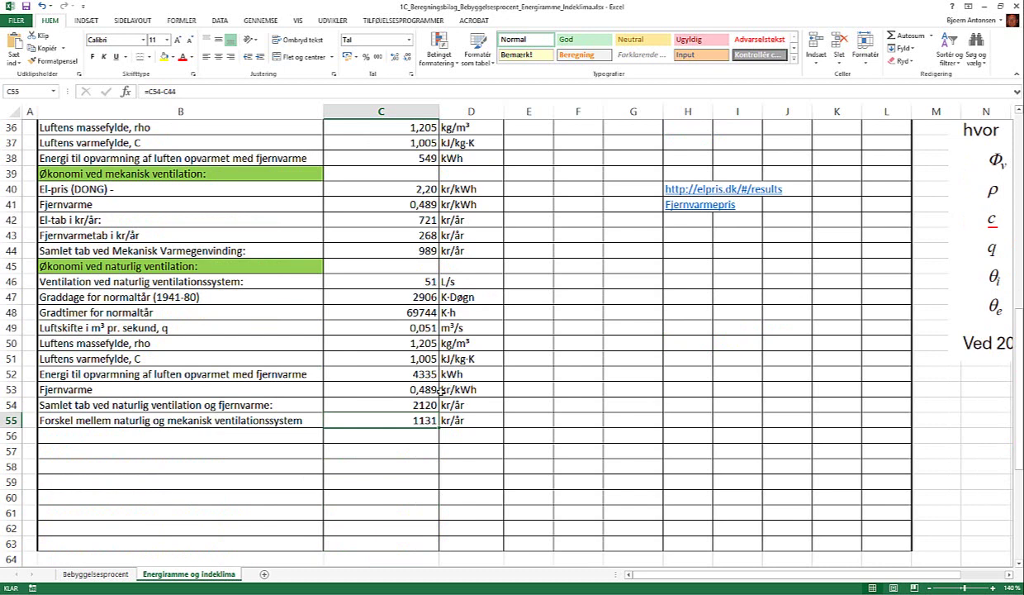
- Override the C53 district heating price with 1,8 kr/kWh and check the 6815 kr/år difference
left_click(436, 389)
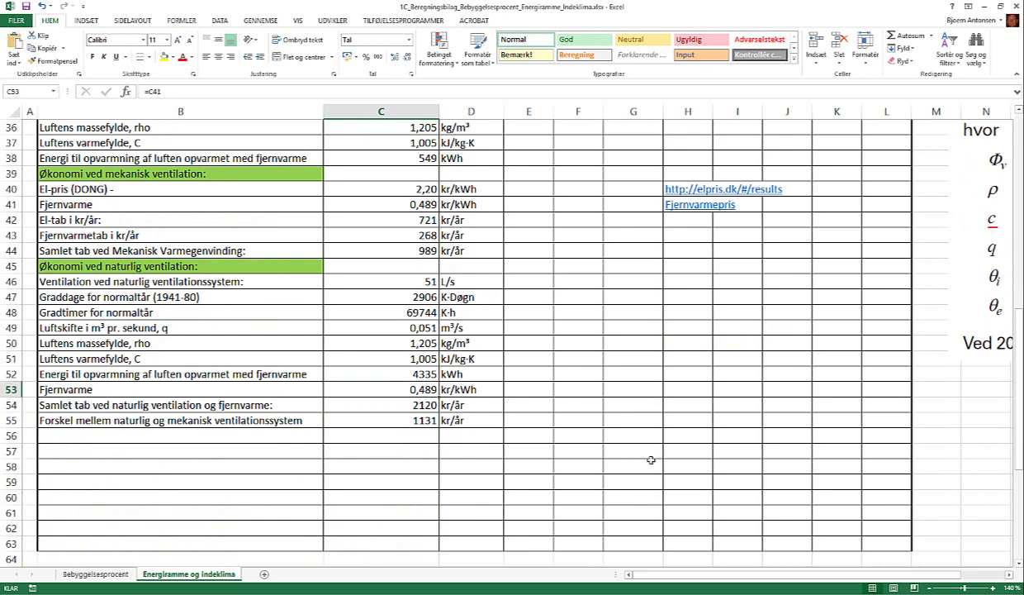
type("2,")
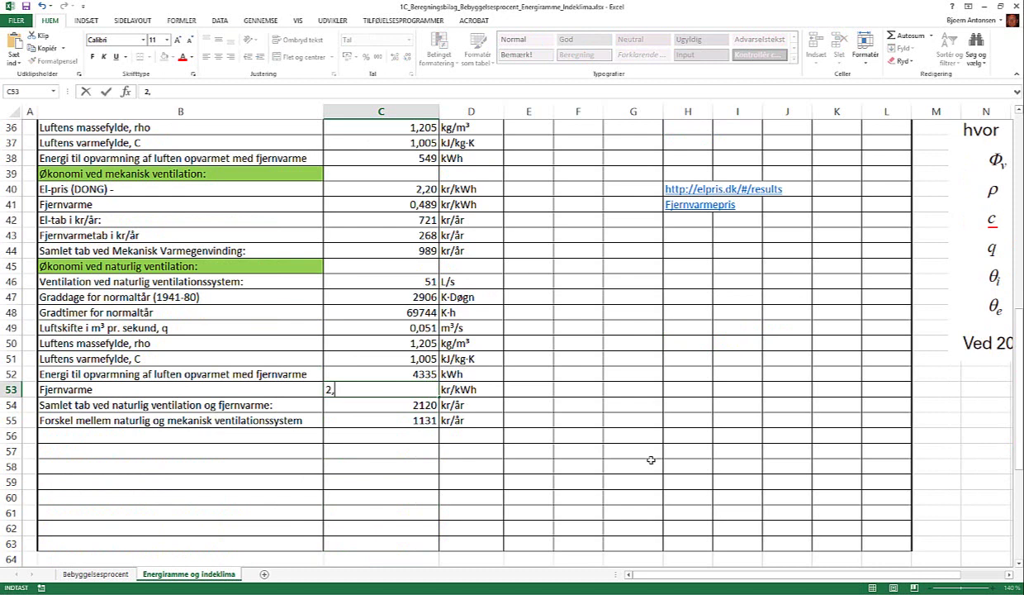
key("BackSpace")
key("BackSpace")
type("1,6")
type("5")
key("BackSpace")
key("BackSpace")
key("BackSpace")
key("BackSpace")
type("1,8")
key("Return")
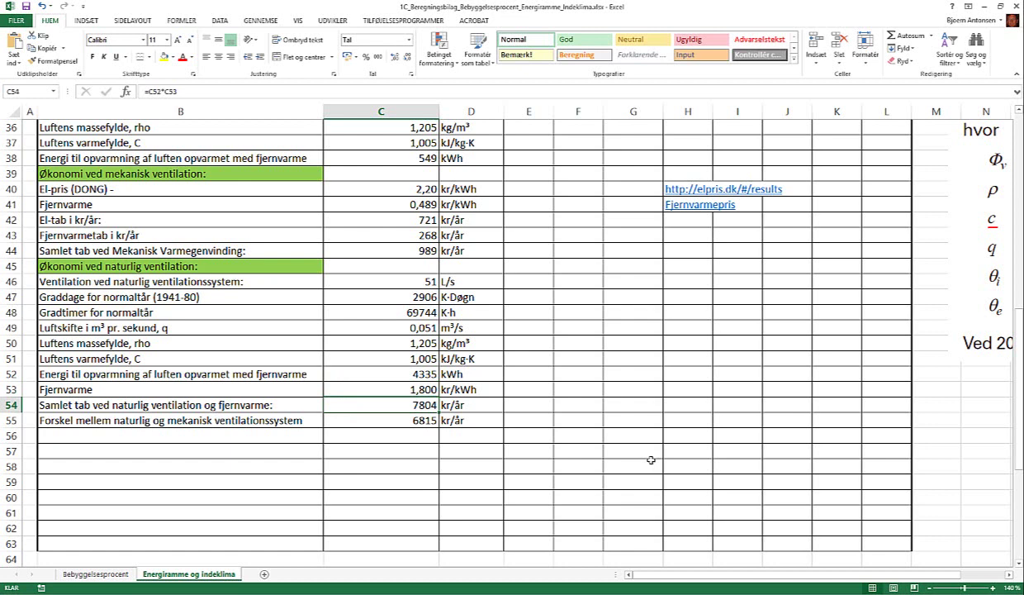
left_click(435, 420)
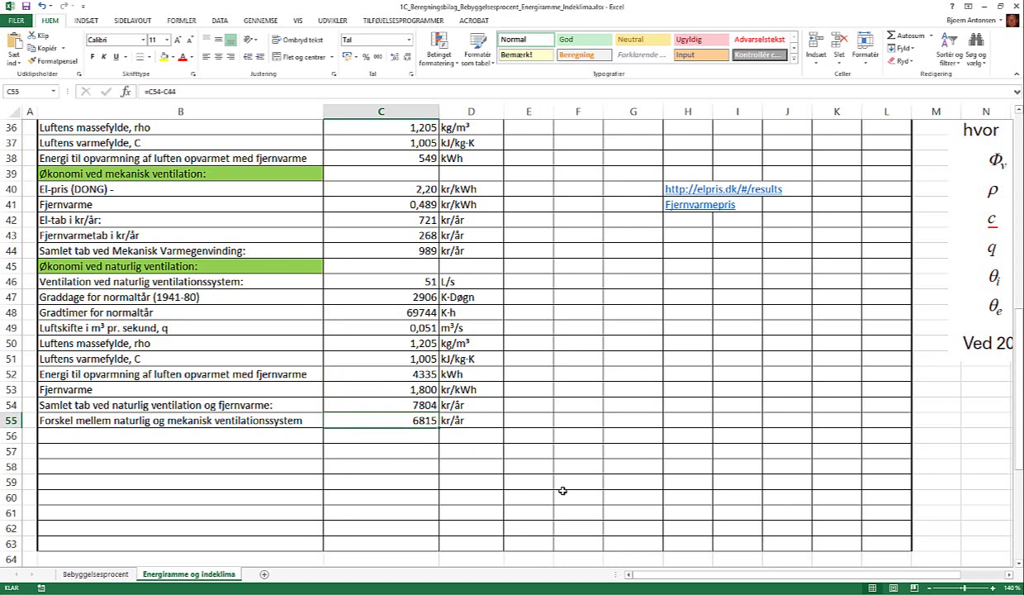
- Undo the price change to restore 0,489 kr/kWh and review the 1131 kr/år difference
key("ctrl+z")
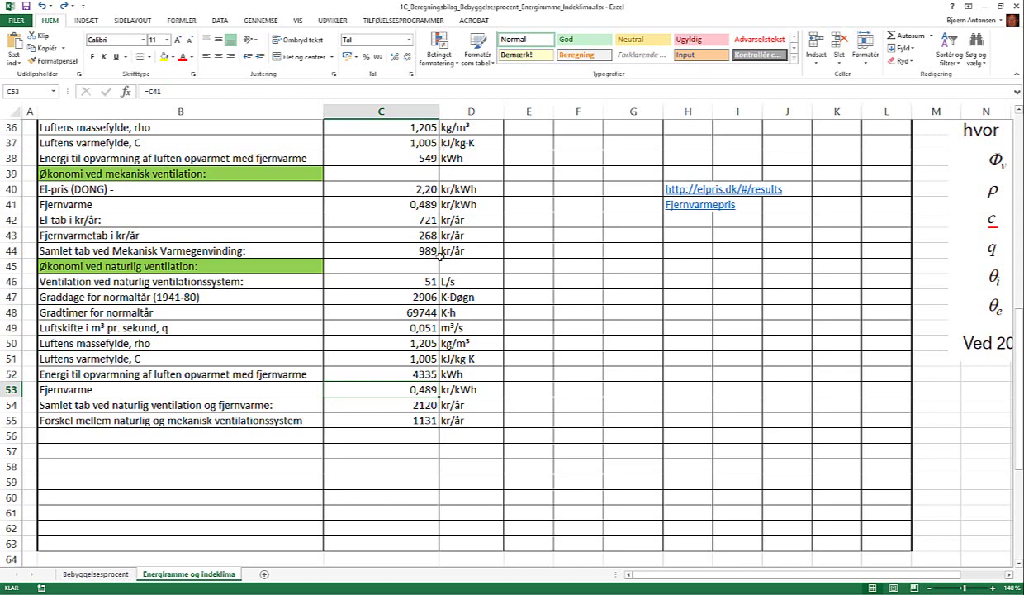
scroll(430, 252, "up", 2)
scroll(440, 255, "down", 1)
scroll(442, 255, "up", 2)
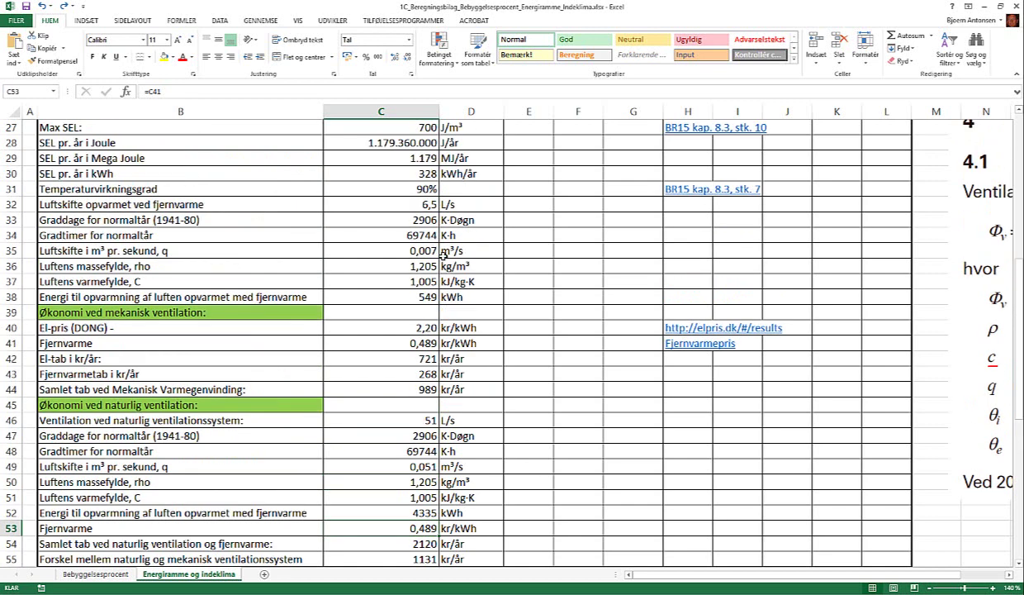
scroll(444, 257, "up", 1)
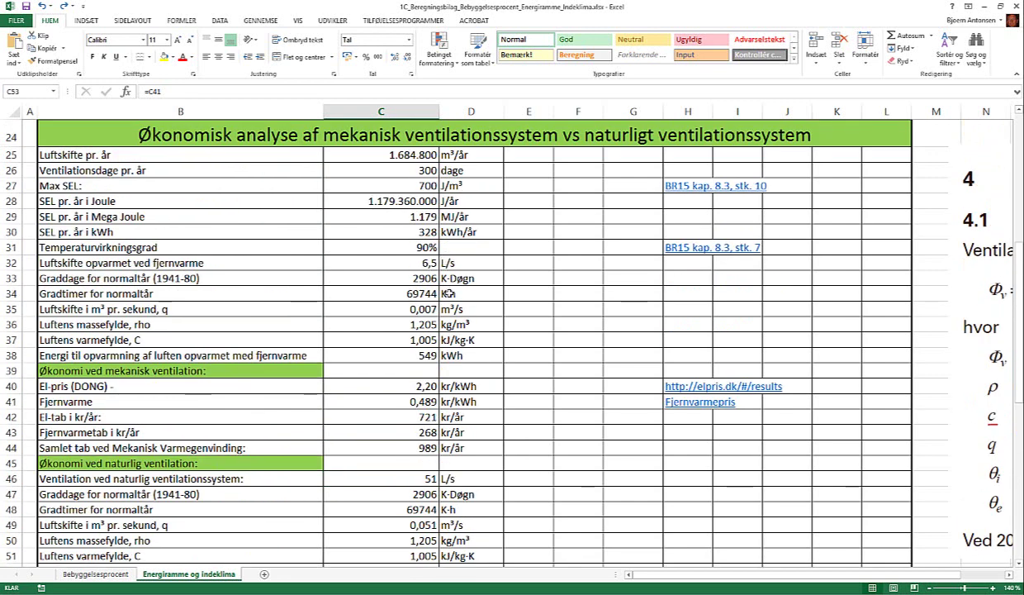
scroll(436, 285, "down", 2)
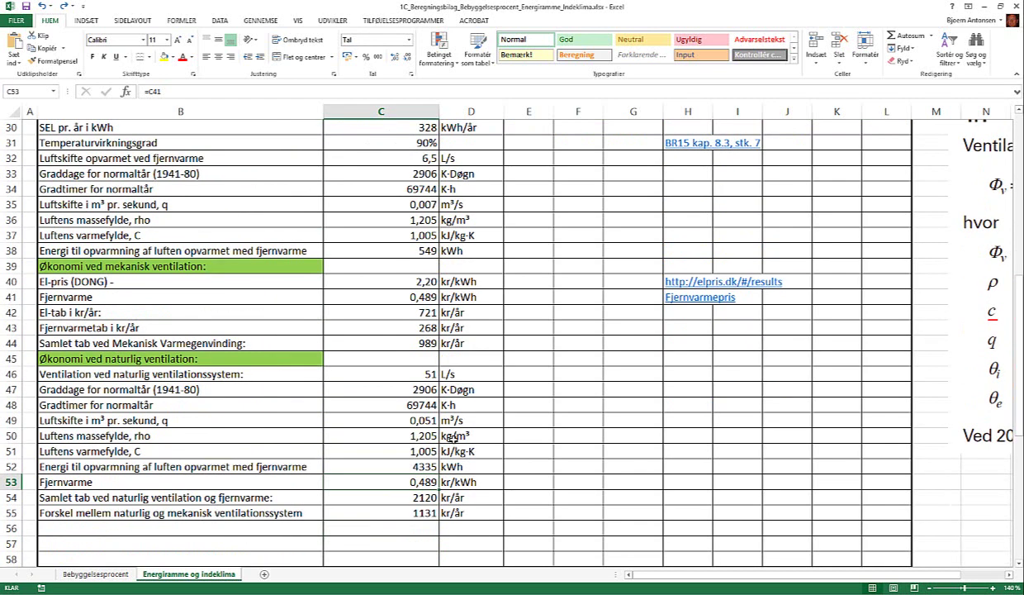
scroll(450, 430, "down", 1)
scroll(454, 435, "down", 1)
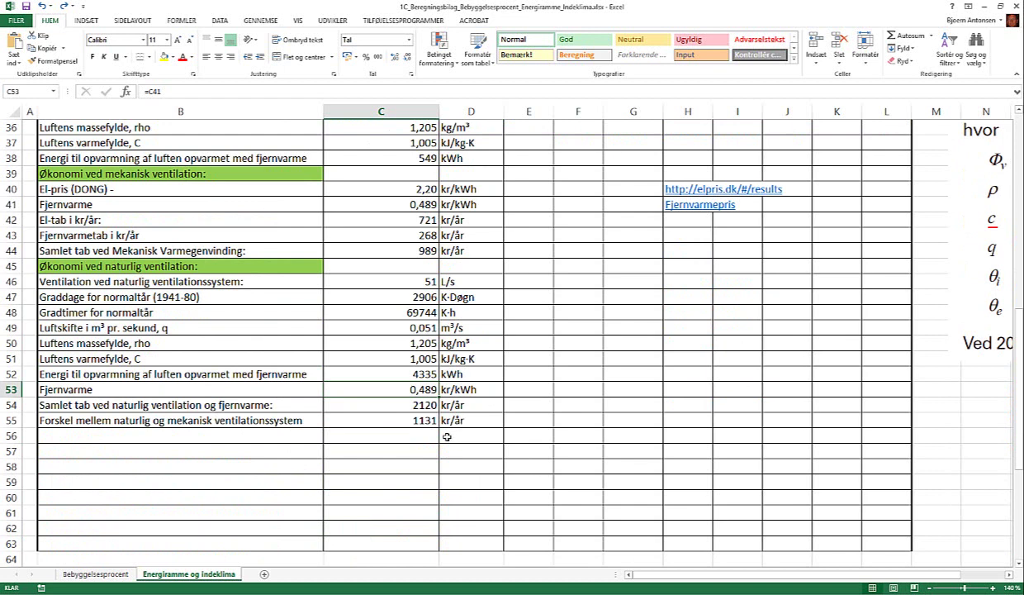
left_click(425, 420)
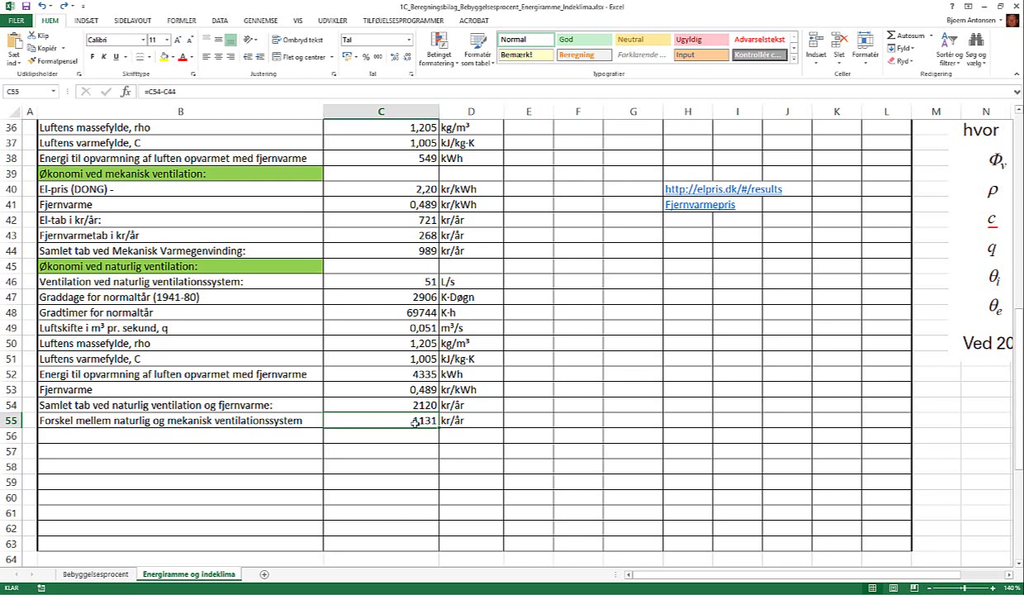
scroll(471, 468, "up", 6)
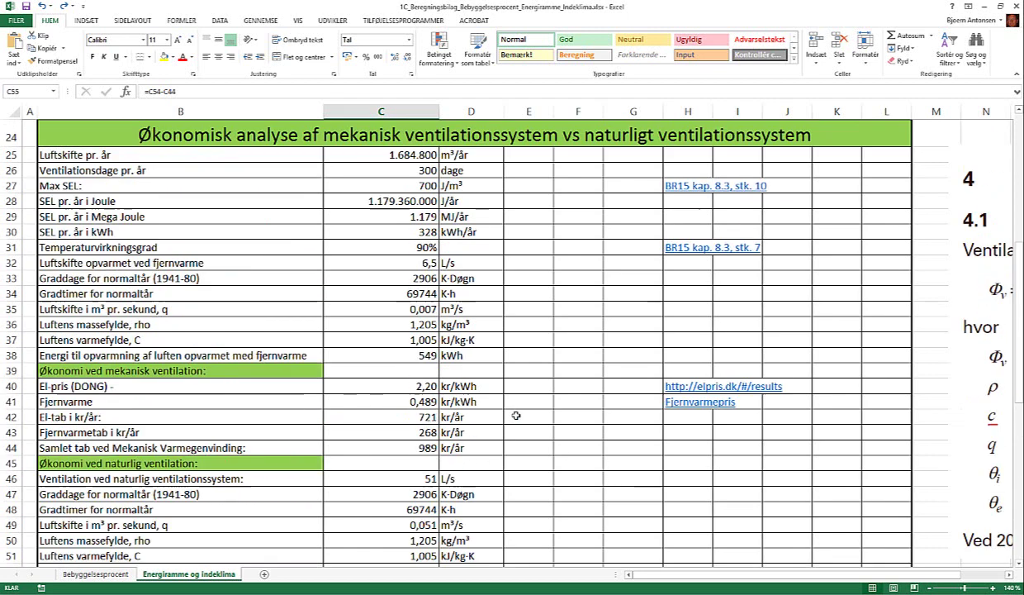
scroll(521, 414, "down", 3)
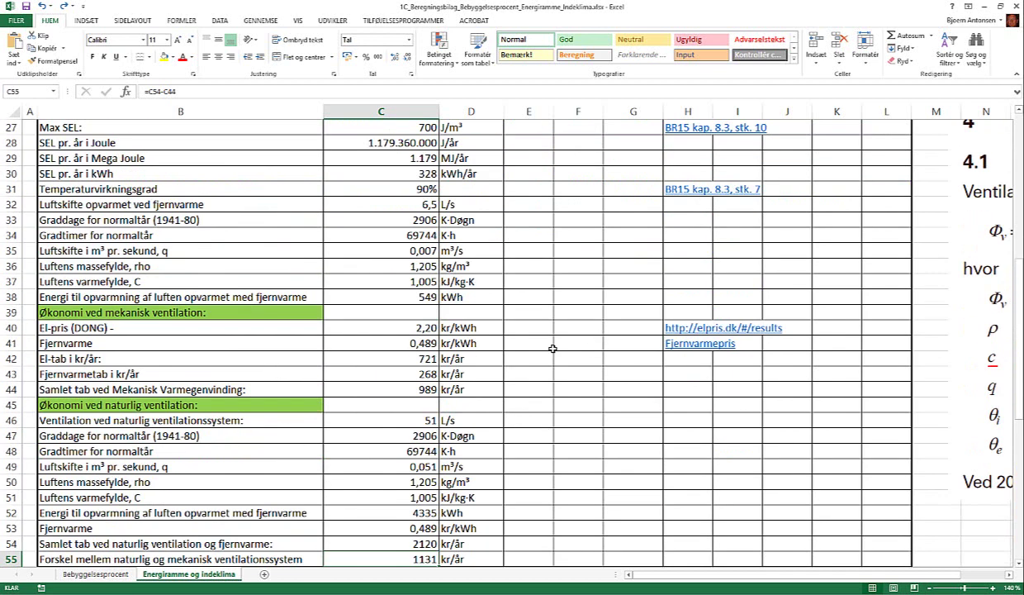
- Leave Excel for the recorder window
key("alt")
left_click(533, 357)
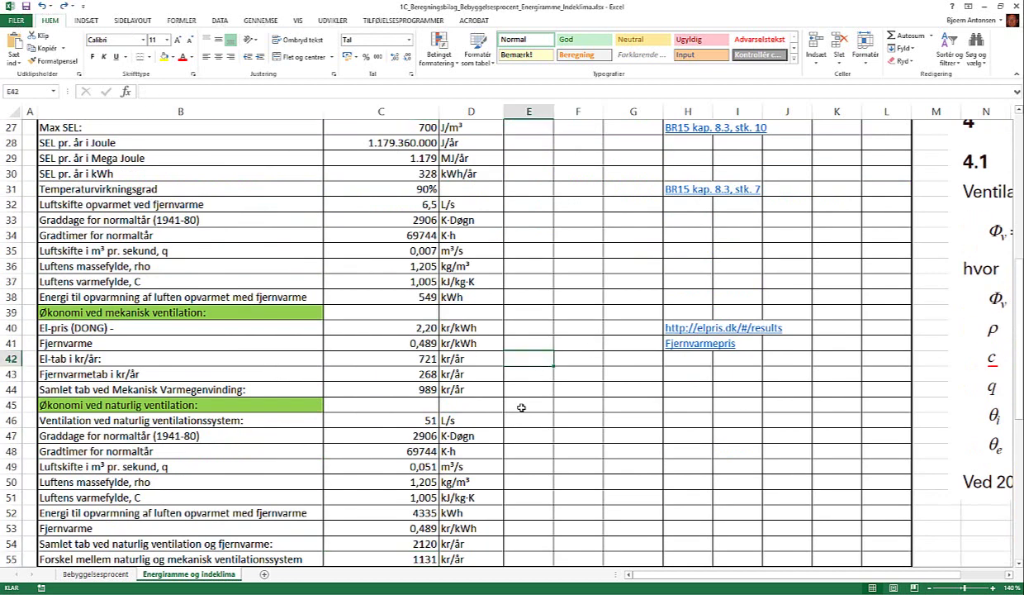
scroll(521, 407, "down", 5)
left_click(421, 342)
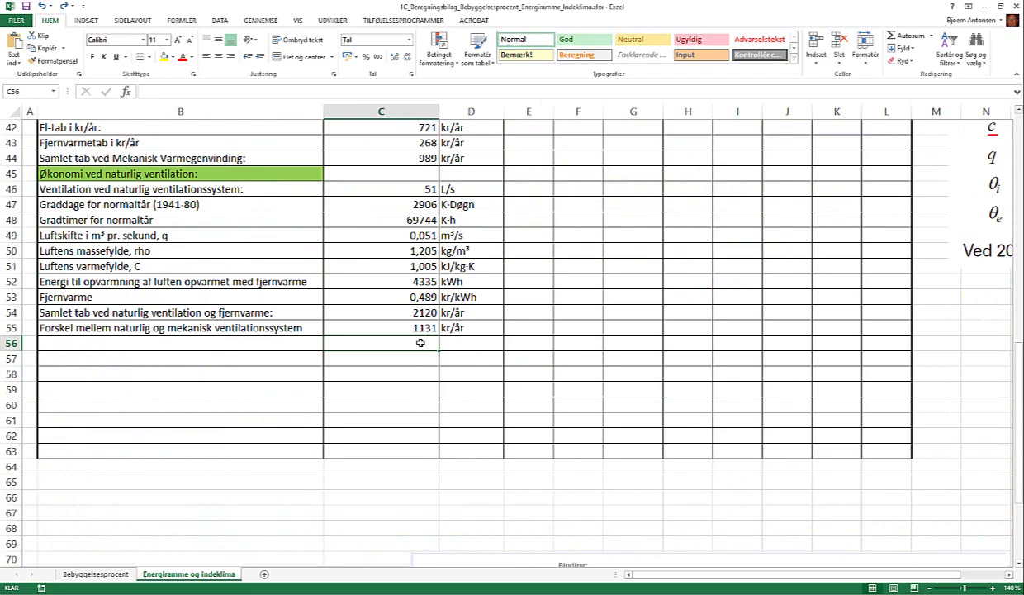
key("alt+Tab")
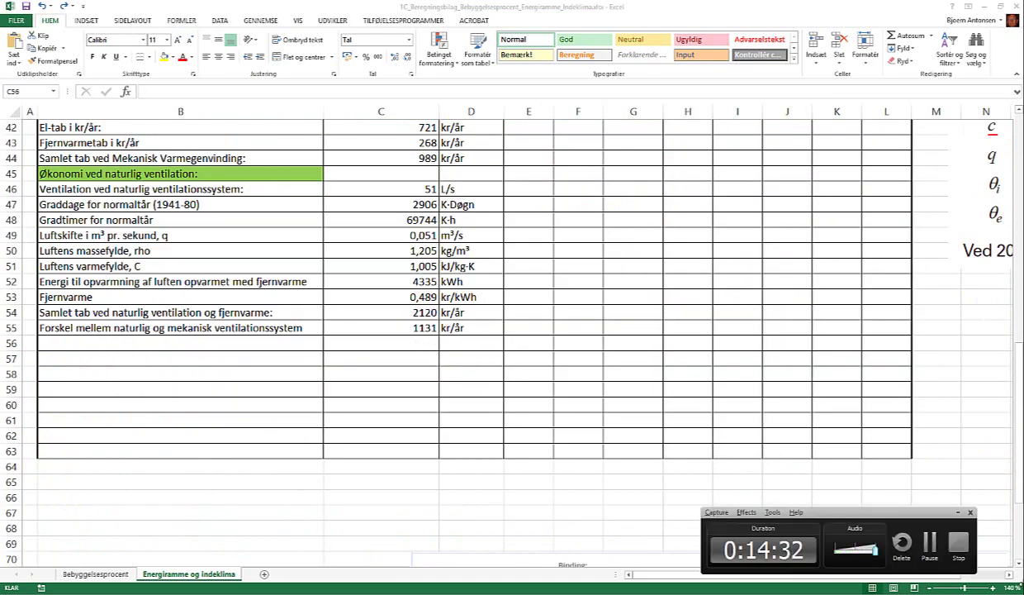